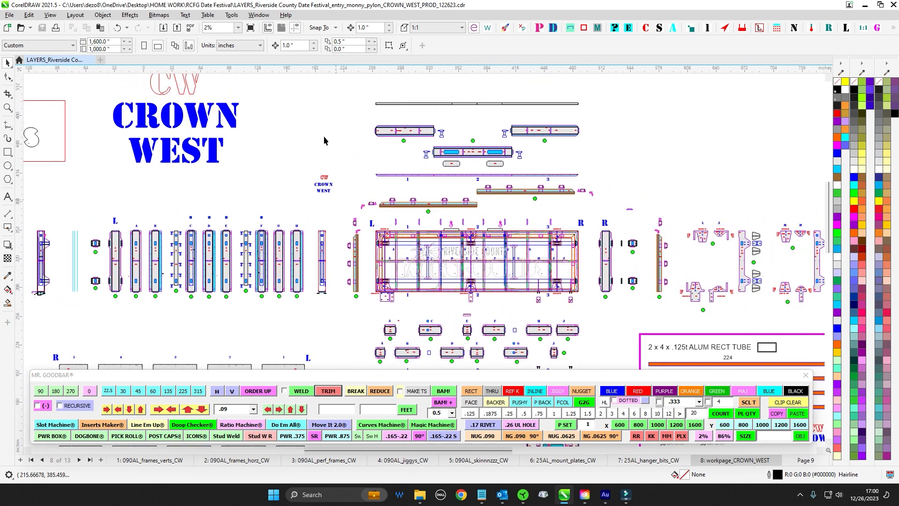
Step: Select the Crown West assembly with its label above the West sign elevation, nudge it up, and nudge it back down onto the structure
scroll(674, 168, "up", 1)
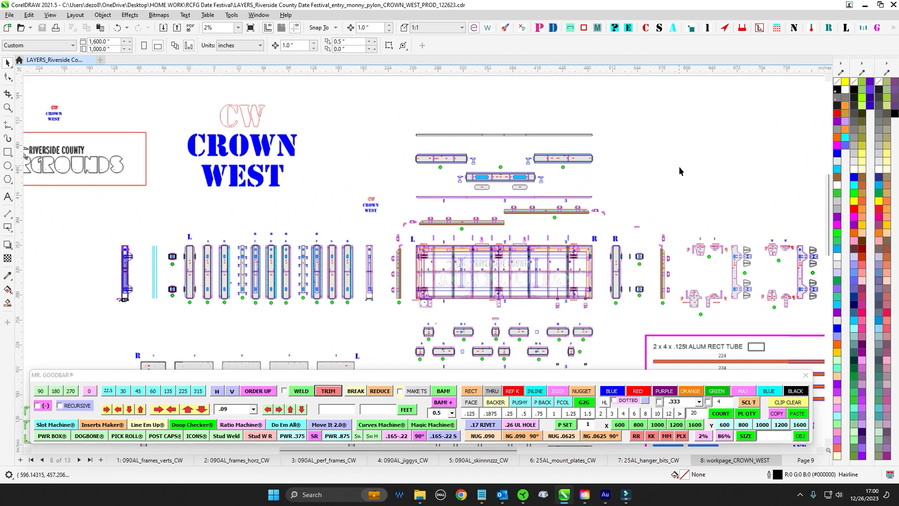
scroll(646, 257, "up", 3)
scroll(647, 261, "down", 3)
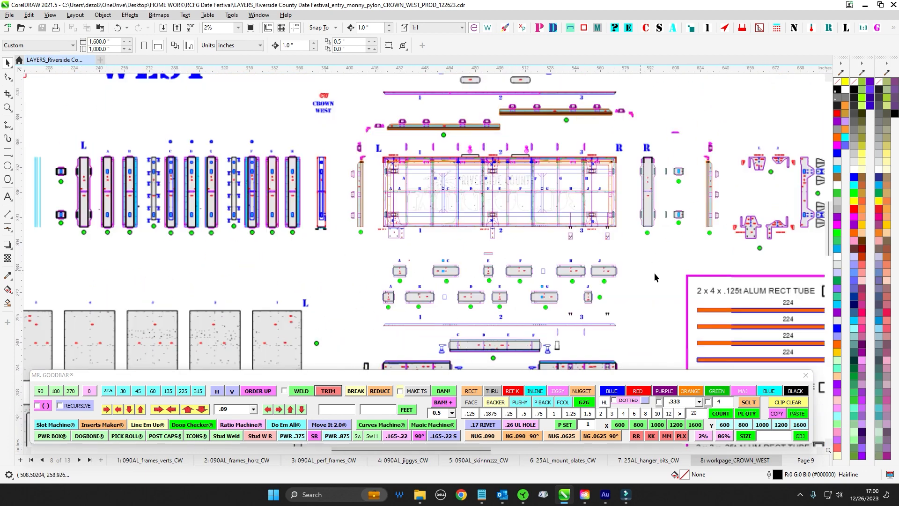
scroll(654, 273, "up", 2)
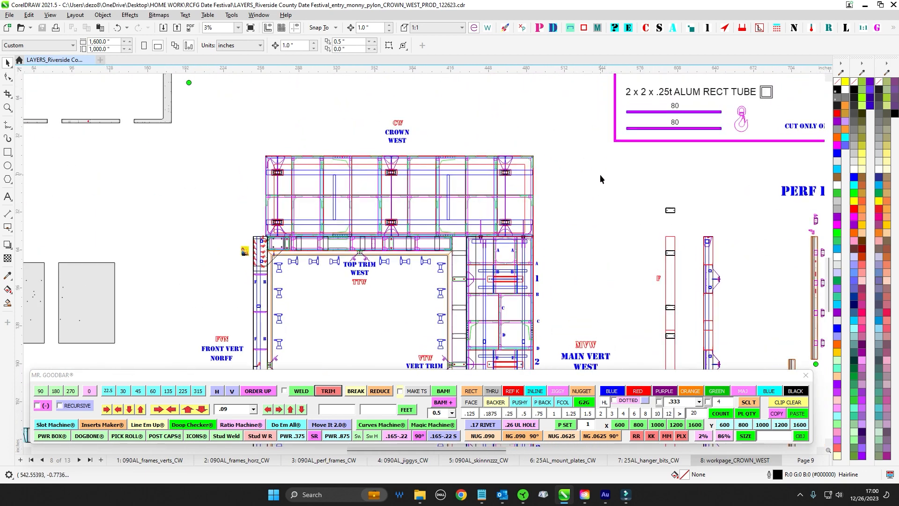
left_click_drag(224, 119, 594, 237)
key("Up")
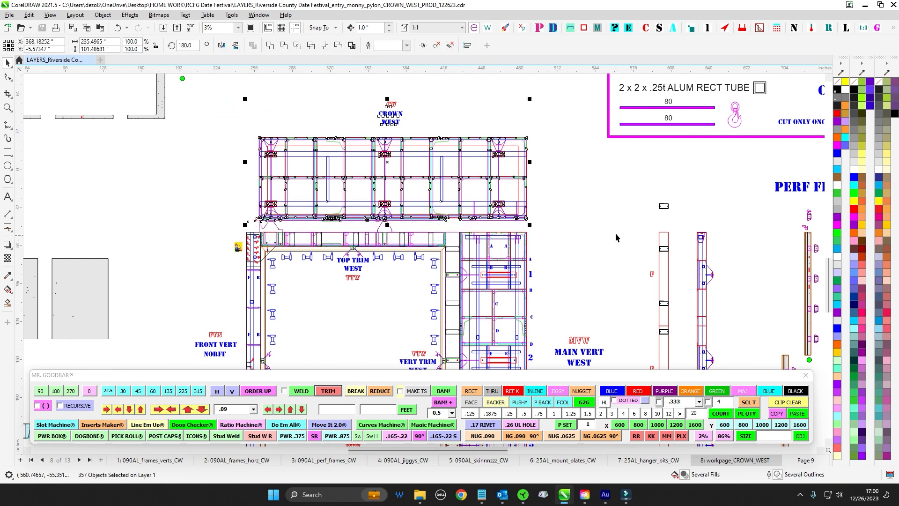
key("Up")
key("Down")
key("Down")
left_click(596, 215)
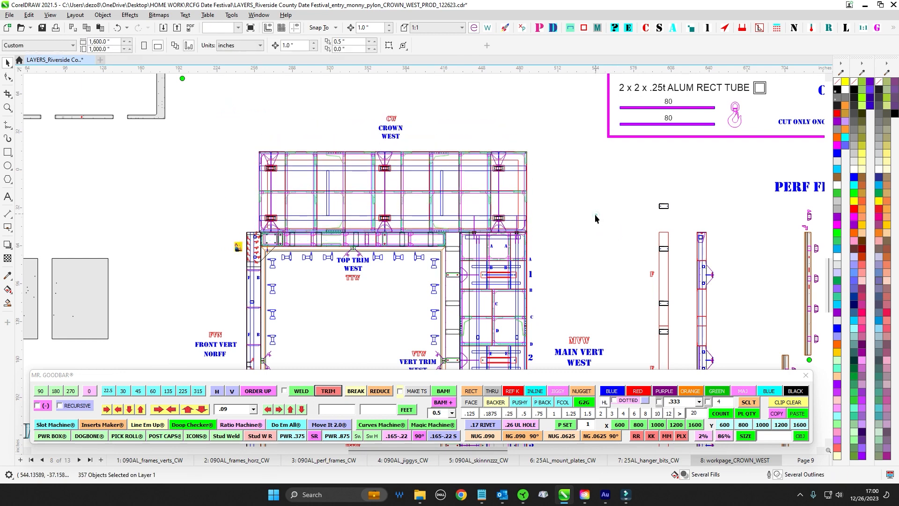
Step: Examine the overall work page, from the West sign elevation up to the exploded Crown West parts layout
scroll(595, 215, "down", 3)
left_click_drag(566, 142, 568, 99)
scroll(245, 247, "up", 1)
left_click_drag(82, 197, 387, 326)
scroll(386, 331, "down", 1)
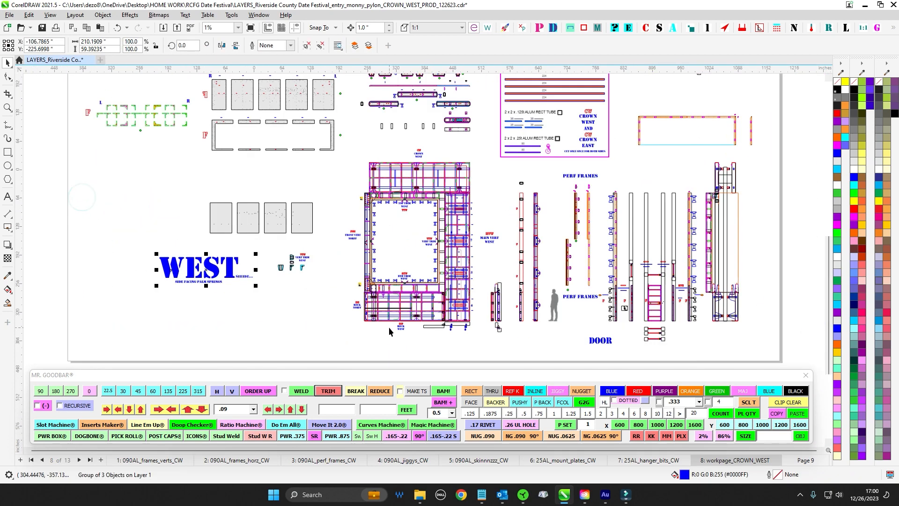
left_click_drag(400, 148, 402, 317)
left_click(518, 126)
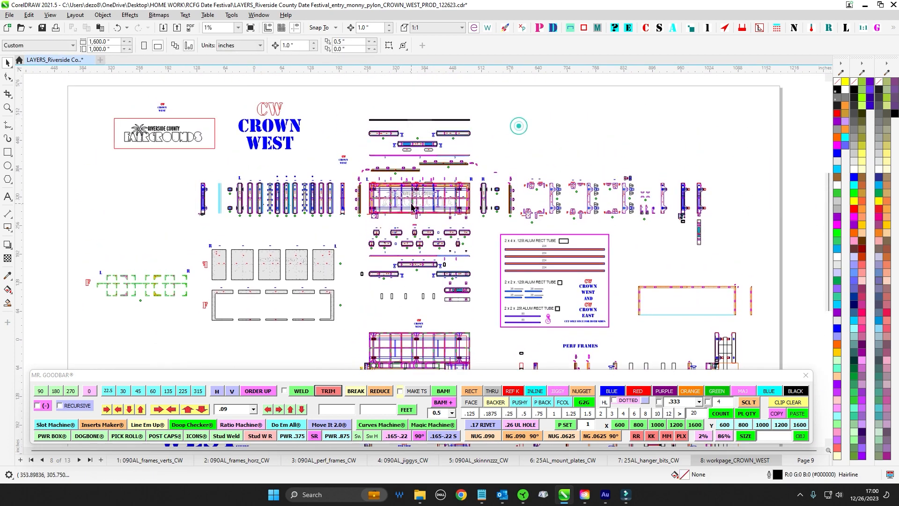
scroll(449, 192, "up", 1)
left_click_drag(431, 133, 353, 170)
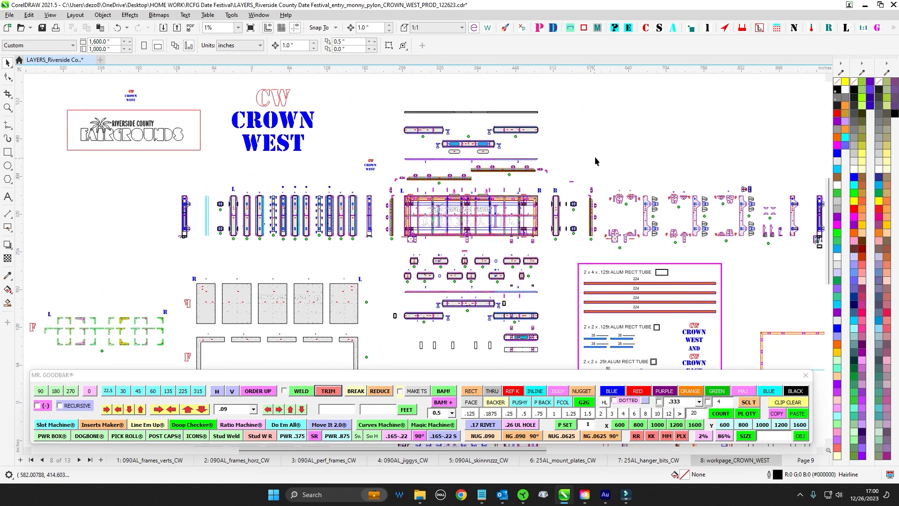
left_click_drag(595, 156, 583, 155)
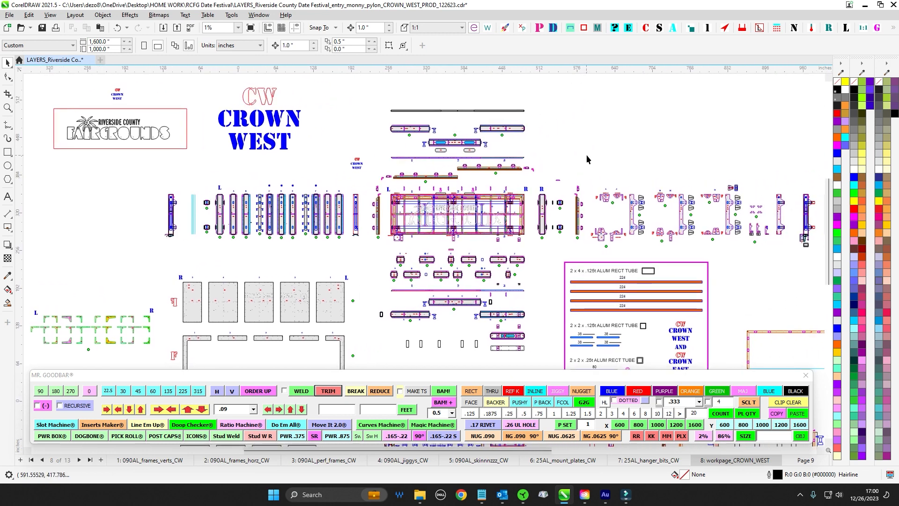
left_click(589, 155)
left_click(355, 117)
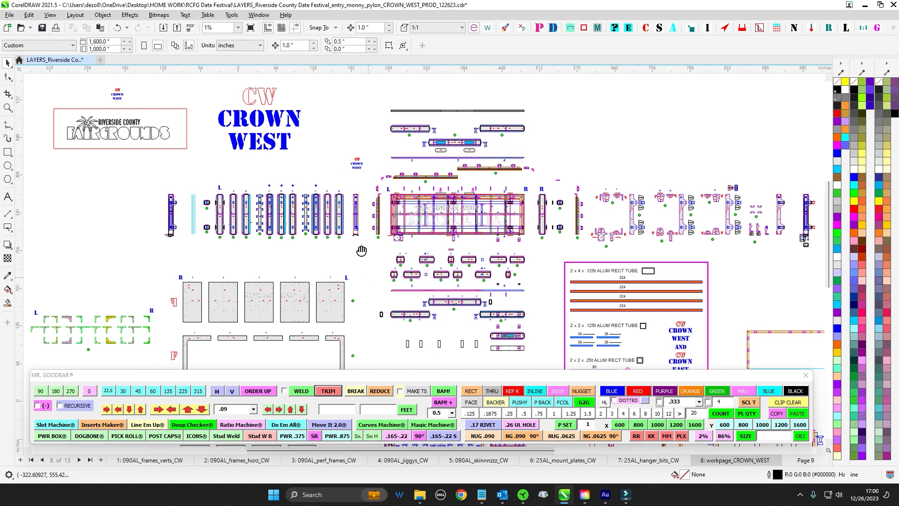
Step: Inspect the front vertical, rock and main vertical sections of the West elevation by selecting each in turn, and clear the selection
left_click_drag(361, 251, 349, 151)
left_click_drag(418, 243, 405, 173)
left_click_drag(529, 255, 474, 163)
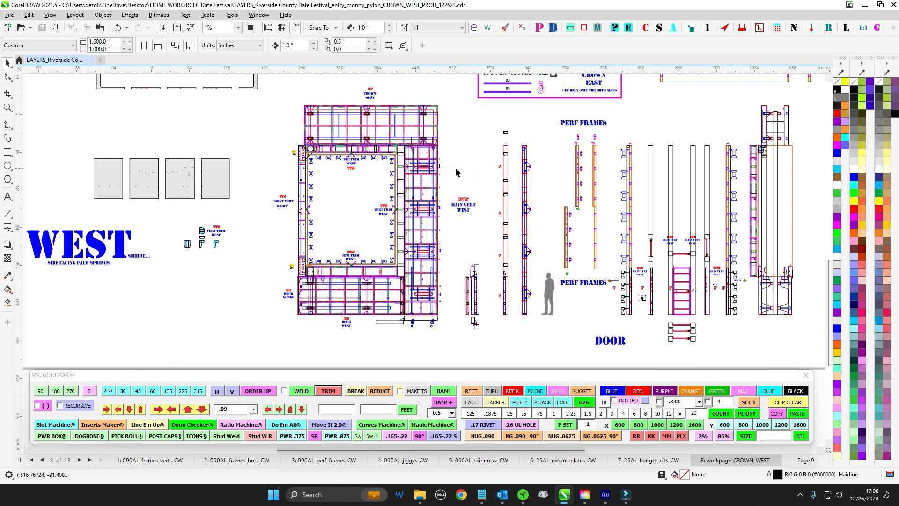
left_click_drag(269, 129, 329, 328)
left_click_drag(262, 262, 416, 336)
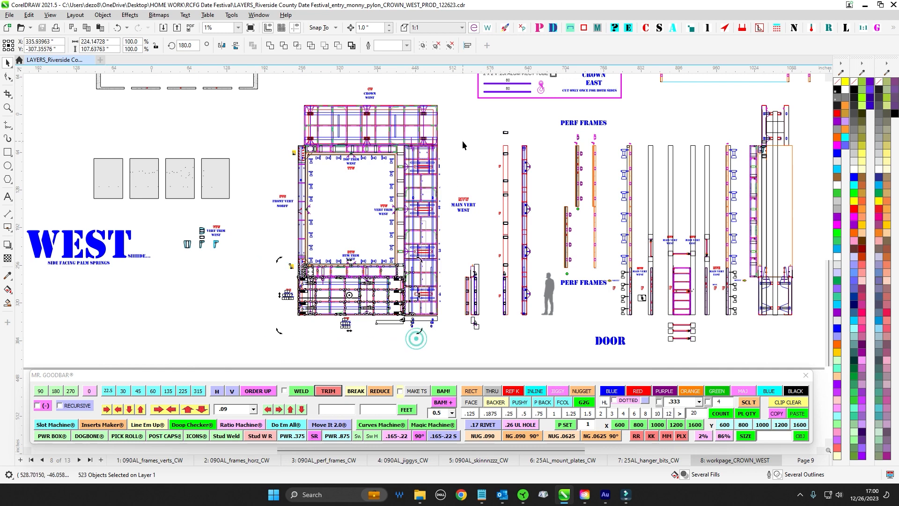
left_click_drag(459, 139, 402, 333)
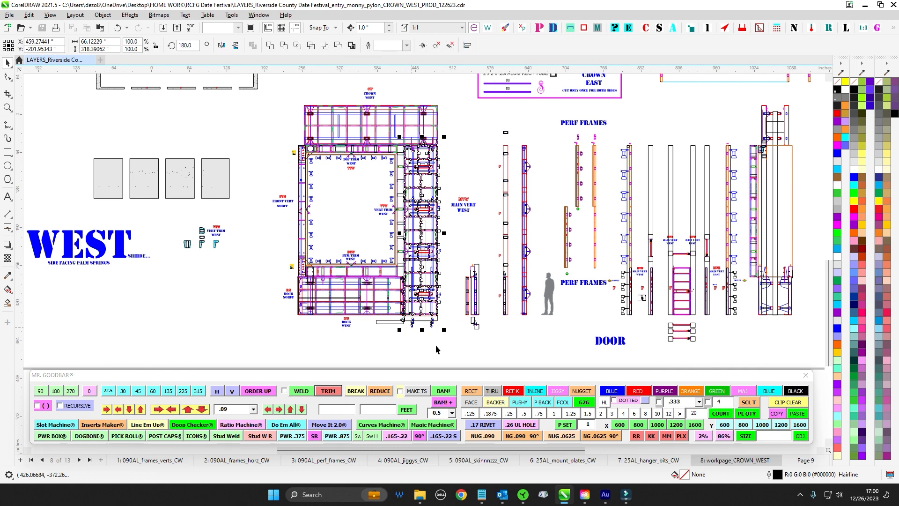
left_click(443, 350)
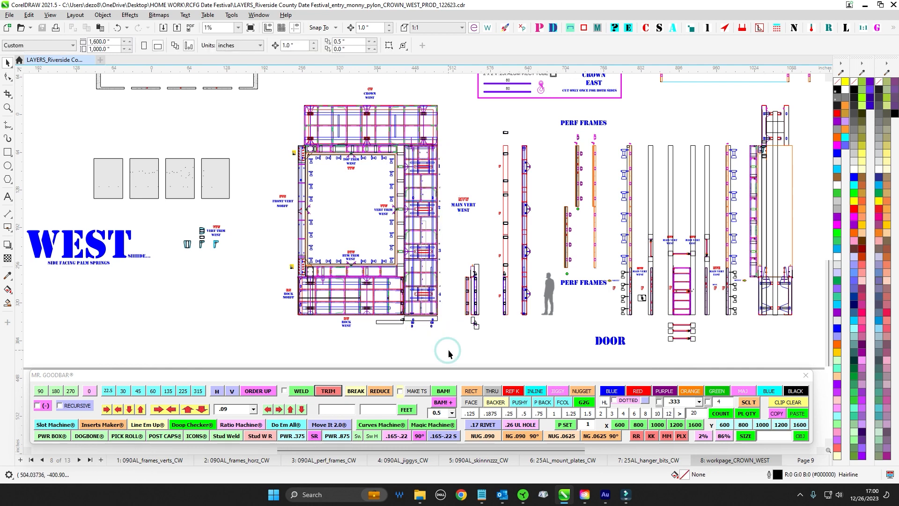
Step: Highlight the sections around the West elevation's opening again, from the front vertical across to the main vertical, and deselect everything
left_click_drag(285, 130, 320, 339)
left_click(323, 346)
left_click_drag(276, 271, 397, 132)
left_click(441, 339)
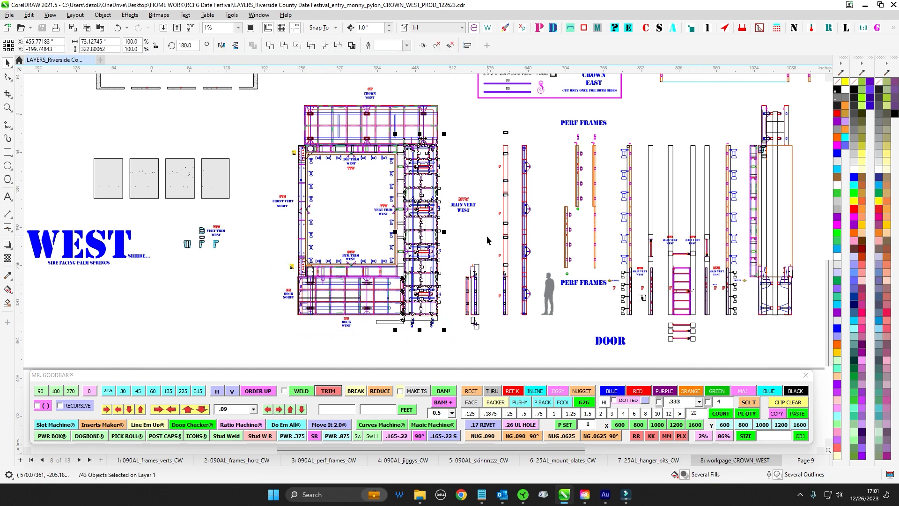
left_click(471, 261)
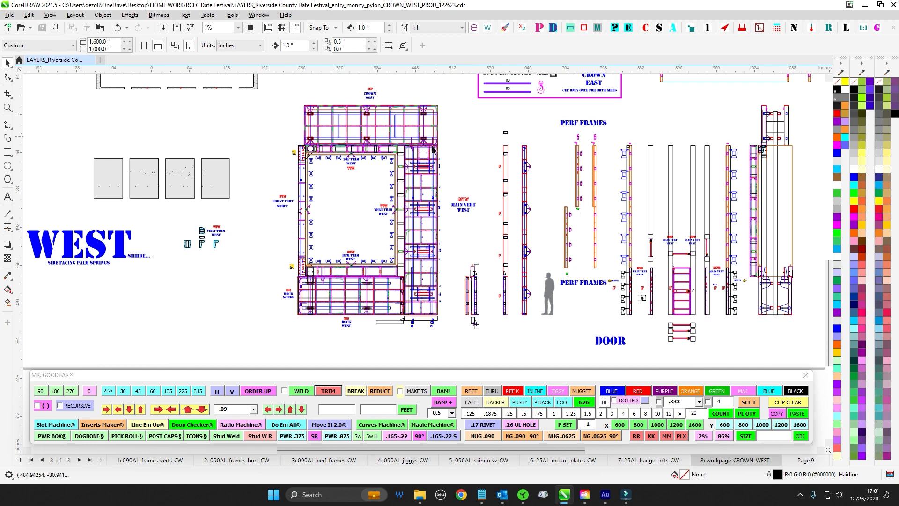
Step: Identify the rock section, main vertical and crown frame of the West elevation by selecting them one after another
left_click_drag(441, 328, 443, 329)
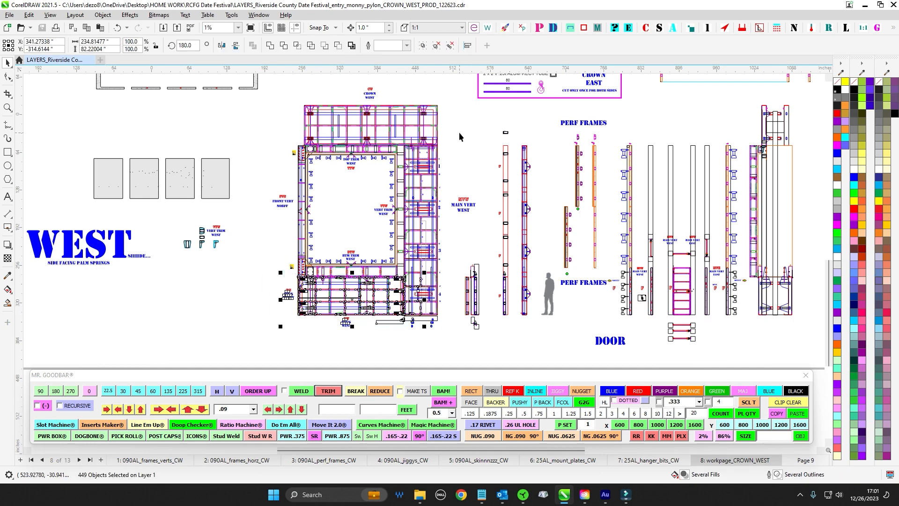
left_click_drag(458, 133, 392, 324)
scroll(464, 209, "up", 2)
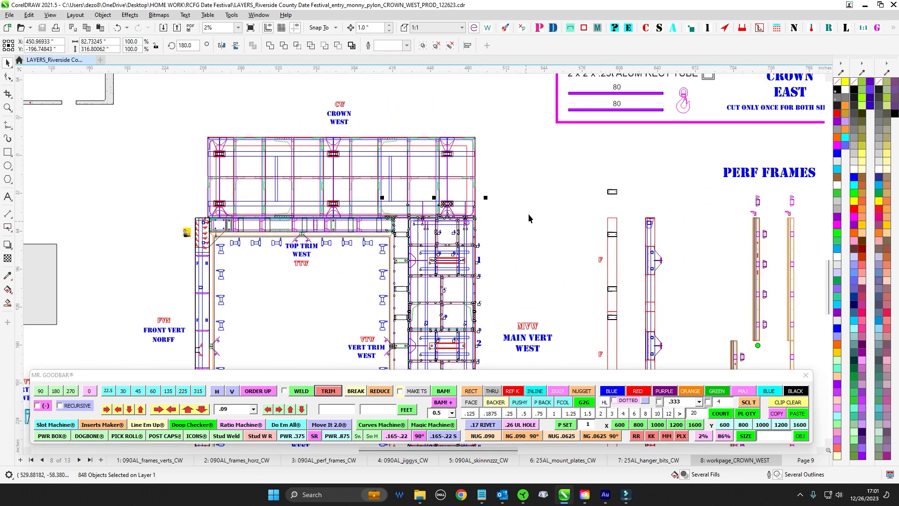
left_click(528, 211)
left_click_drag(176, 123, 510, 226)
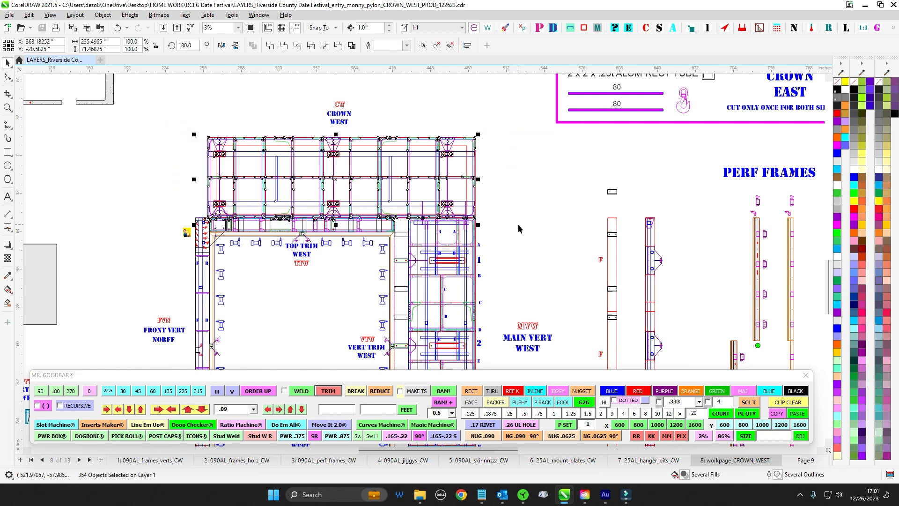
left_click(521, 210)
Step: Examine up close how the main vertical, trim, rock and crown sections meet in the West elevation
scroll(519, 229, "down", 1)
left_click_drag(466, 227, 415, 171)
scroll(415, 170, "up", 1)
left_click_drag(435, 230, 455, 133)
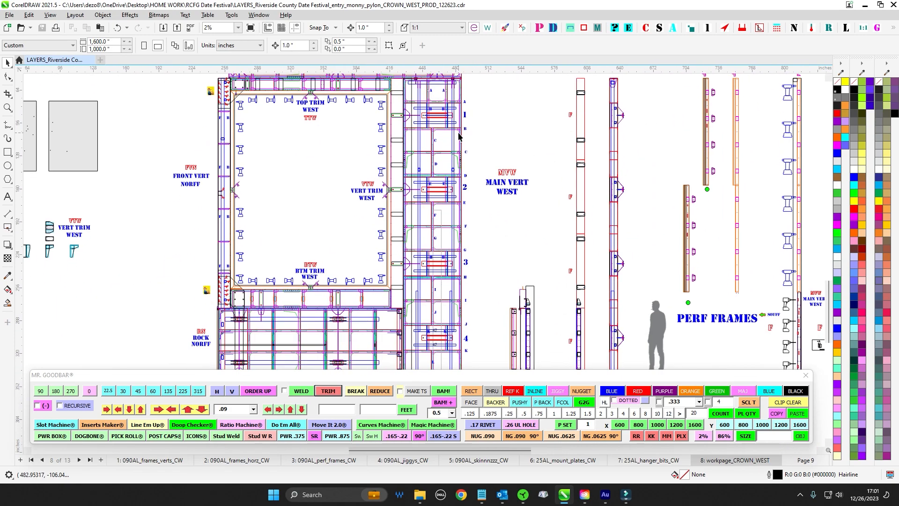
scroll(459, 139, "down", 1)
scroll(368, 290, "up", 2)
scroll(374, 288, "down", 5)
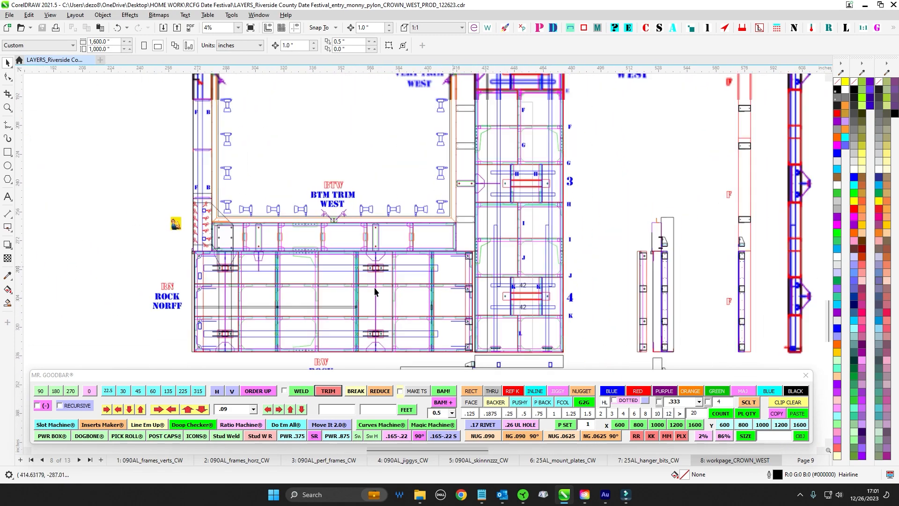
scroll(344, 292, "up", 1)
scroll(460, 278, "down", 2)
left_click_drag(457, 213, 456, 294)
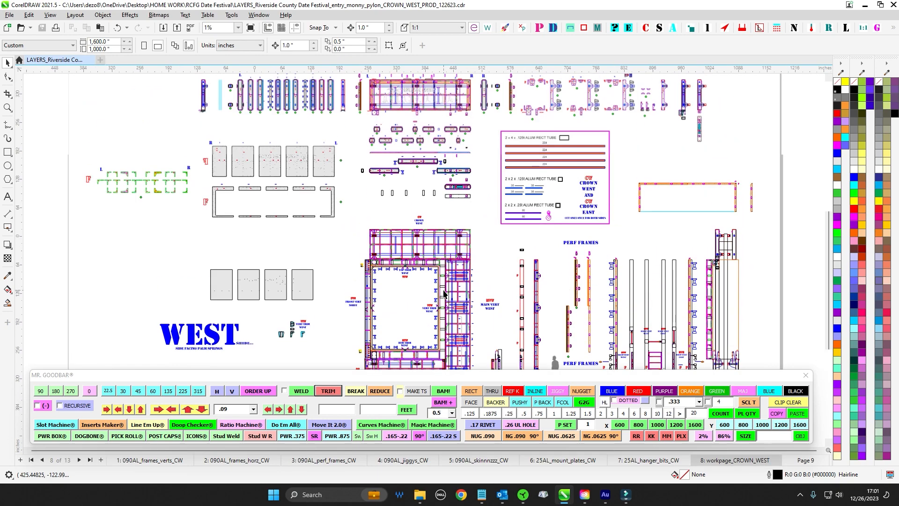
scroll(510, 237, "up", 1)
left_click_drag(467, 226, 467, 180)
scroll(525, 201, "up", 1)
scroll(536, 184, "down", 2)
scroll(538, 188, "up", 1)
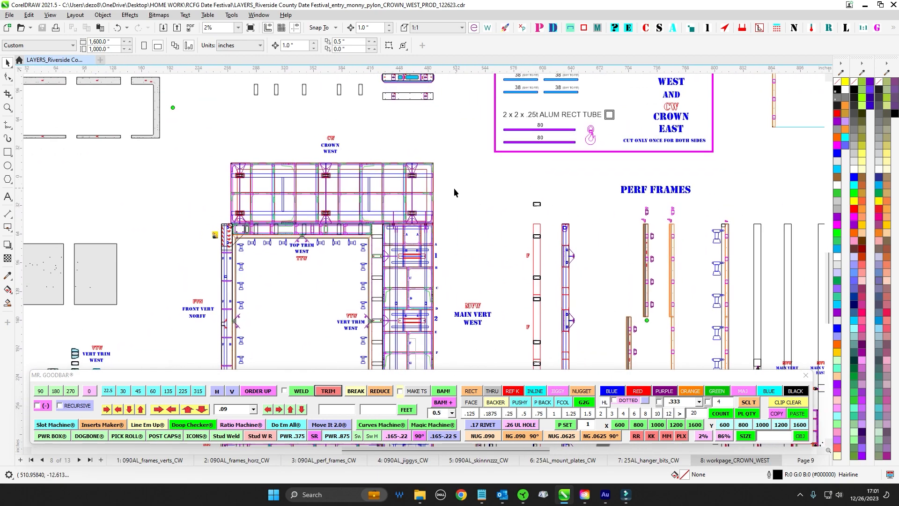
Step: Check the full-height main vertical section and the rock section at the base by selecting each separately
left_click_drag(195, 140, 383, 355)
left_click(454, 169)
scroll(443, 151, "down", 1)
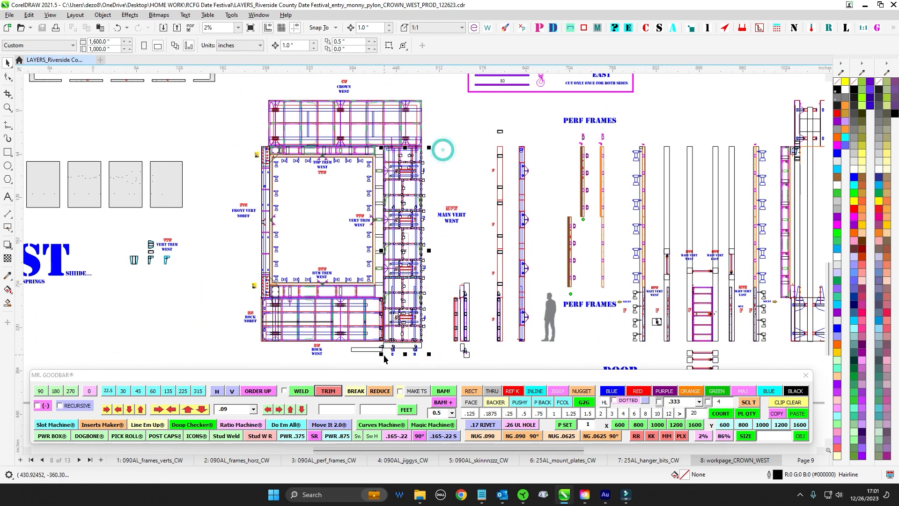
left_click_drag(231, 295, 398, 353)
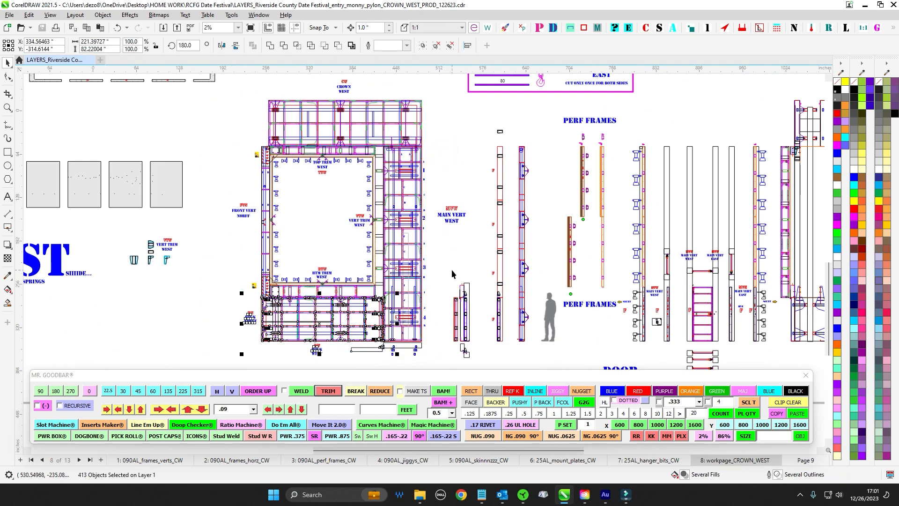
left_click_drag(452, 269, 457, 322)
Step: Select only the Crown West frame atop the elevation, deselect it, and compare it with the exploded crown parts above
scroll(455, 222, "up", 1)
left_click_drag(456, 196, 537, 252)
left_click(456, 210)
left_click_drag(249, 159, 474, 230)
scroll(566, 217, "down", 1)
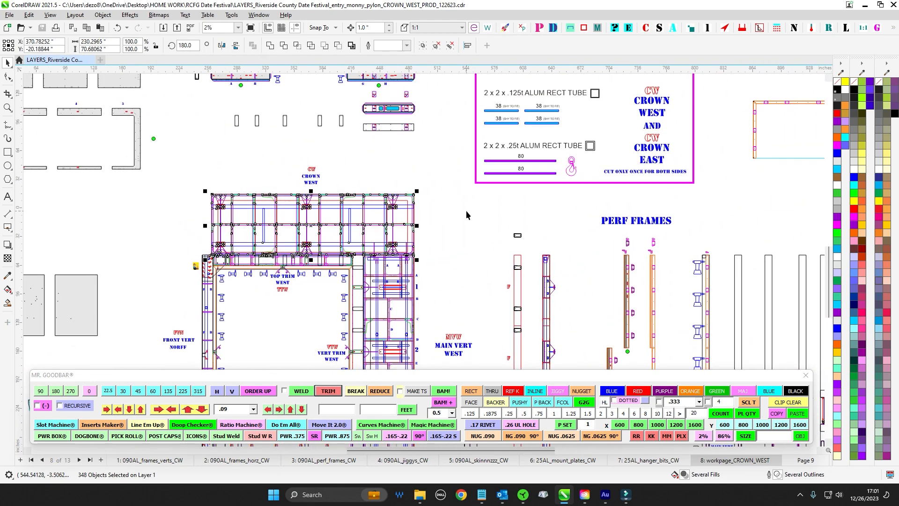
left_click(466, 209)
scroll(468, 213, "down", 1)
left_click_drag(449, 146, 465, 197)
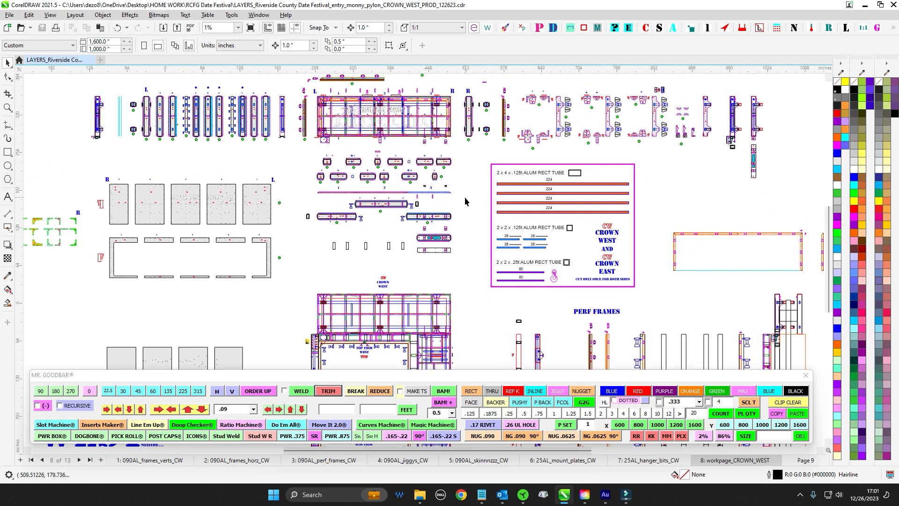
Step: Open the 090AL_frames_verts_CW page and select all the vertical frame parts to review them as one set
left_click(147, 462)
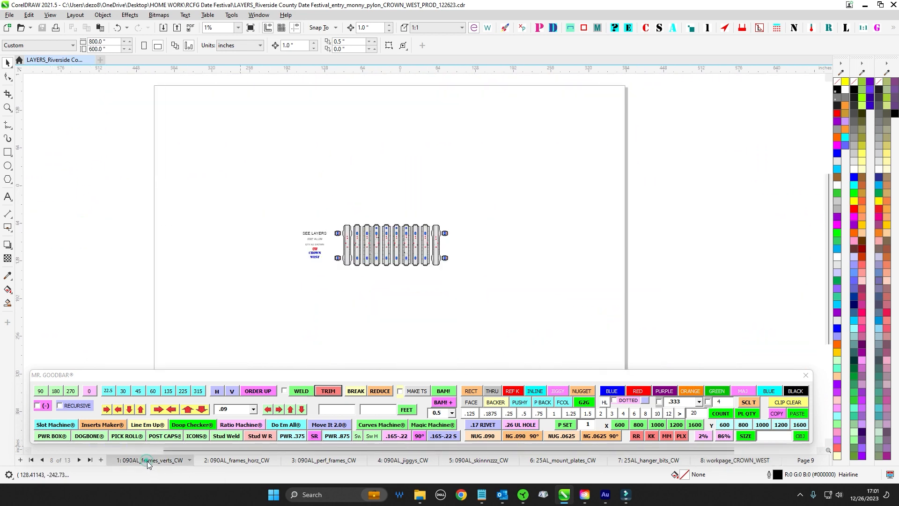
scroll(382, 159, "up", 5)
left_click_drag(369, 205, 345, 107)
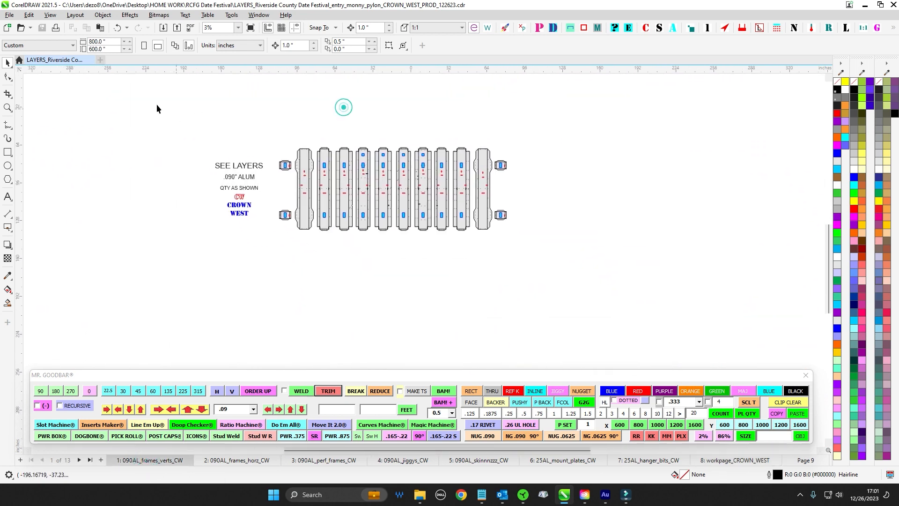
left_click_drag(137, 103, 662, 285)
scroll(314, 129, "up", 1)
left_click(305, 139)
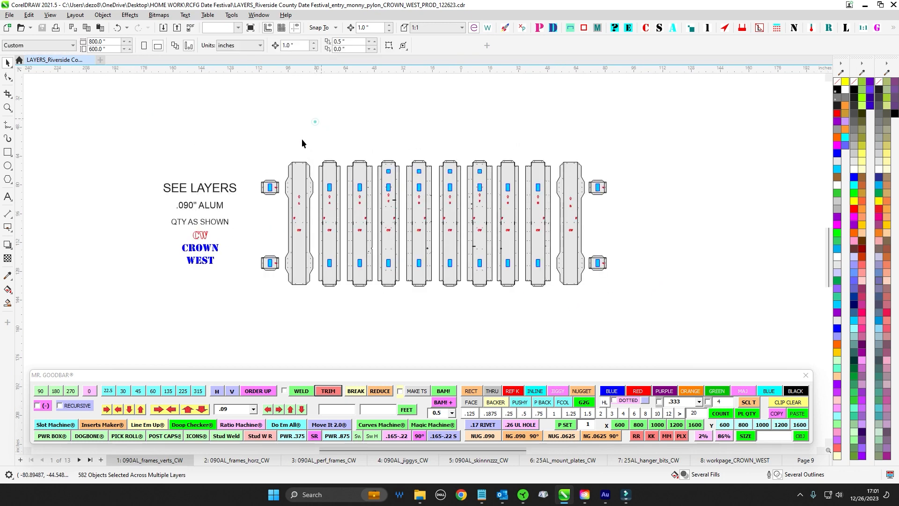
left_click_drag(247, 123, 676, 328)
left_click(404, 138)
left_click_drag(411, 129, 418, 111)
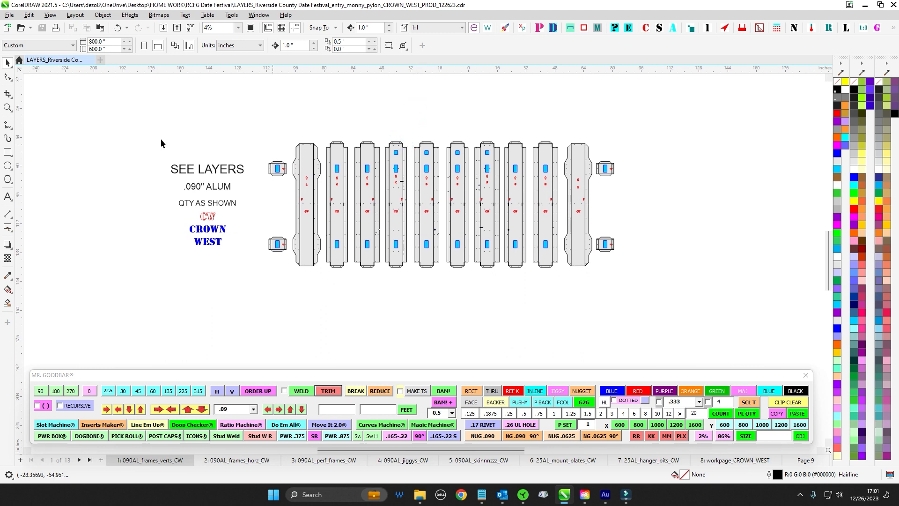
left_click_drag(246, 123, 707, 317)
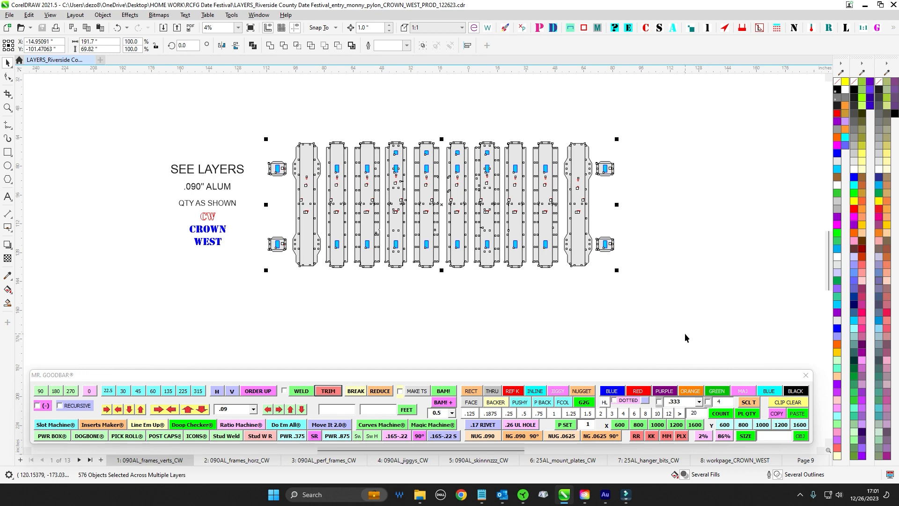
Step: Review the 090AL_frames_horz_CW, 090AL_perf_frames_CW and 090AL_jiggys_CW pages in order
left_click(253, 461)
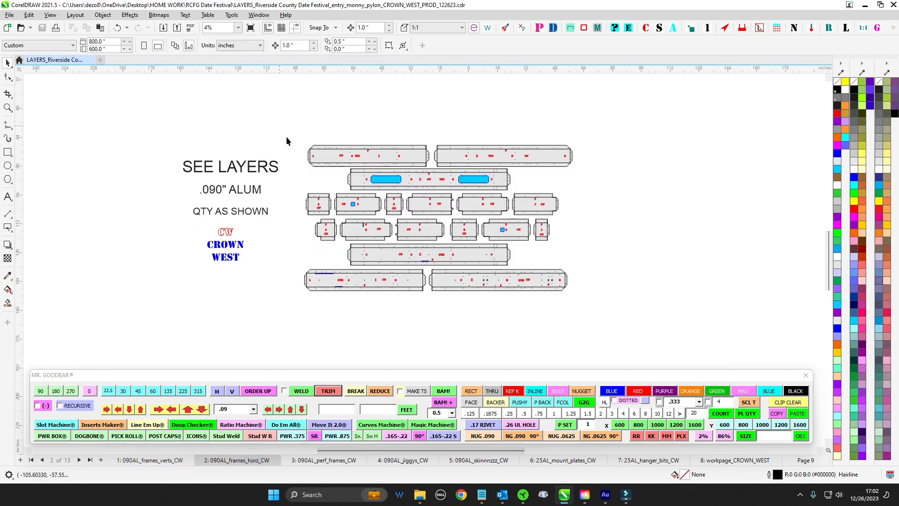
left_click(338, 460)
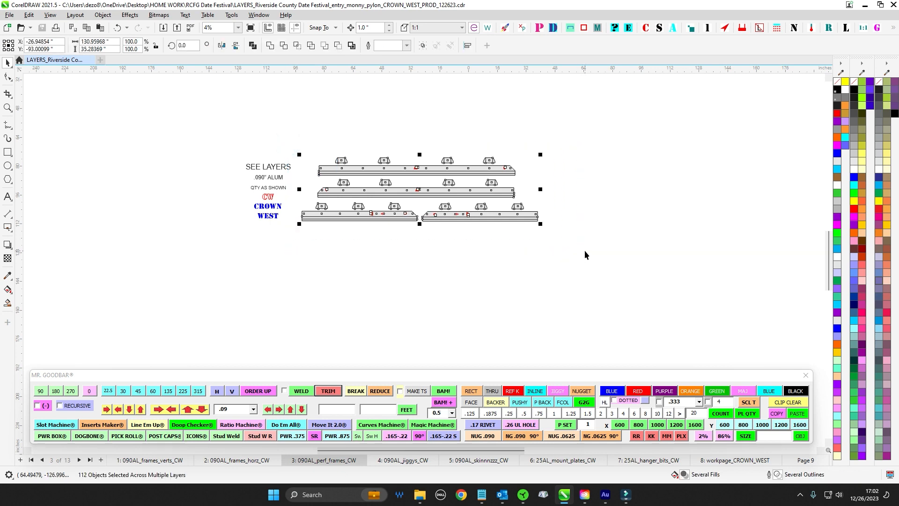
left_click(403, 461)
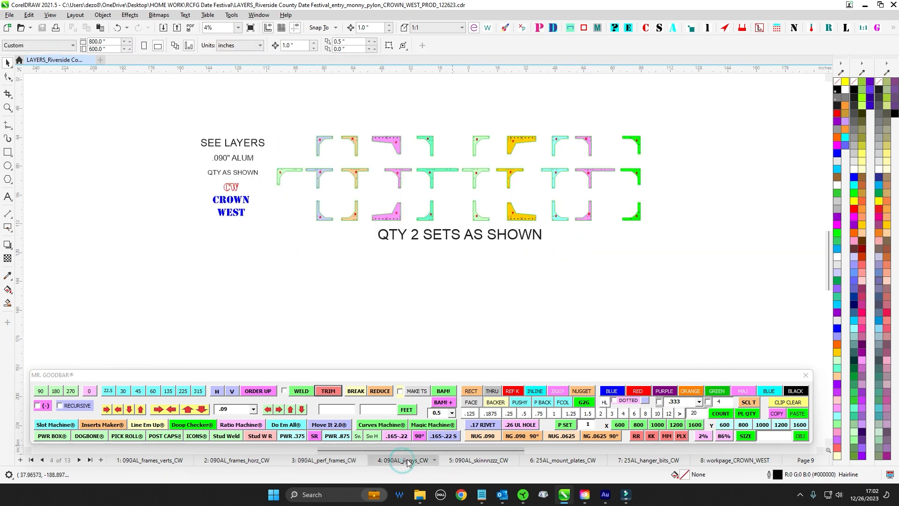
Step: Open the 090AL_skinnnzzz_CW page and select the two small rounded plates inside the open frame of skin strips
left_click(480, 461)
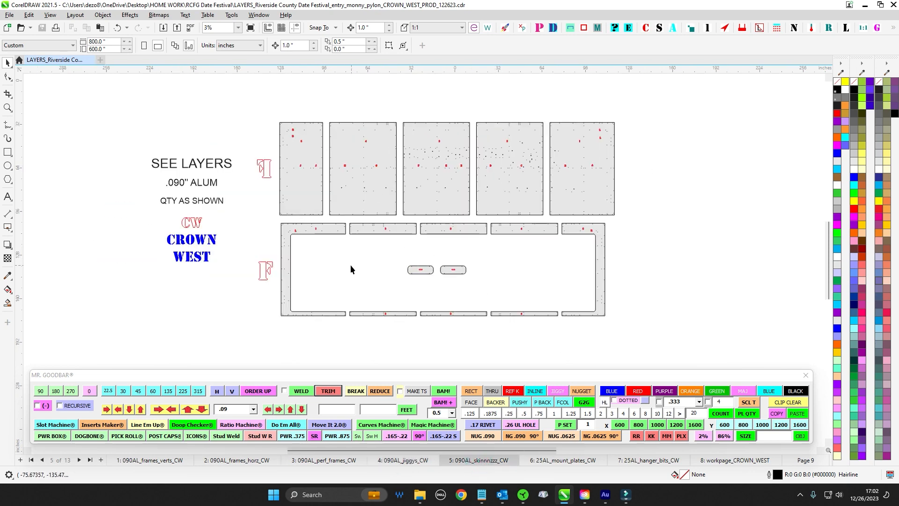
scroll(401, 259, "up", 4)
left_click_drag(394, 252, 574, 313)
scroll(575, 313, "down", 1)
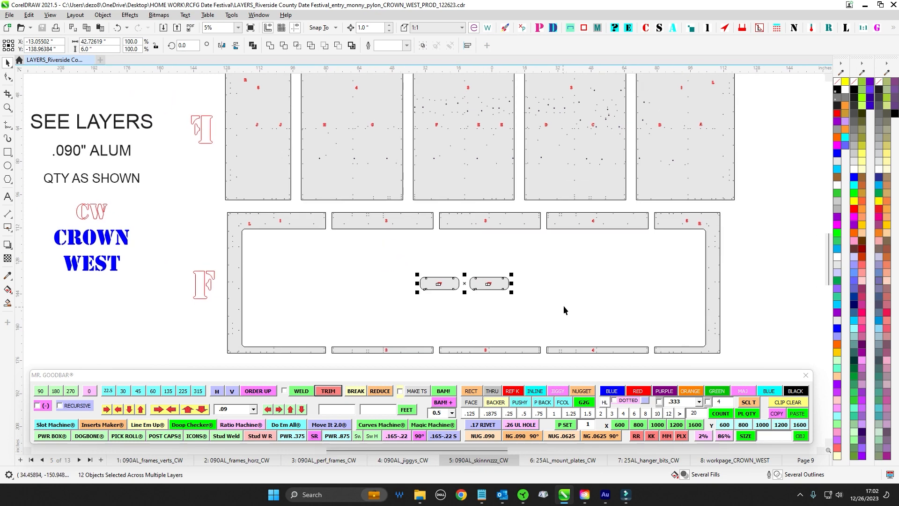
Step: Open the 25AL_mount_plates_CW page and select all the mount plate parts to review them as one set
left_click(573, 460)
scroll(402, 172, "up", 1)
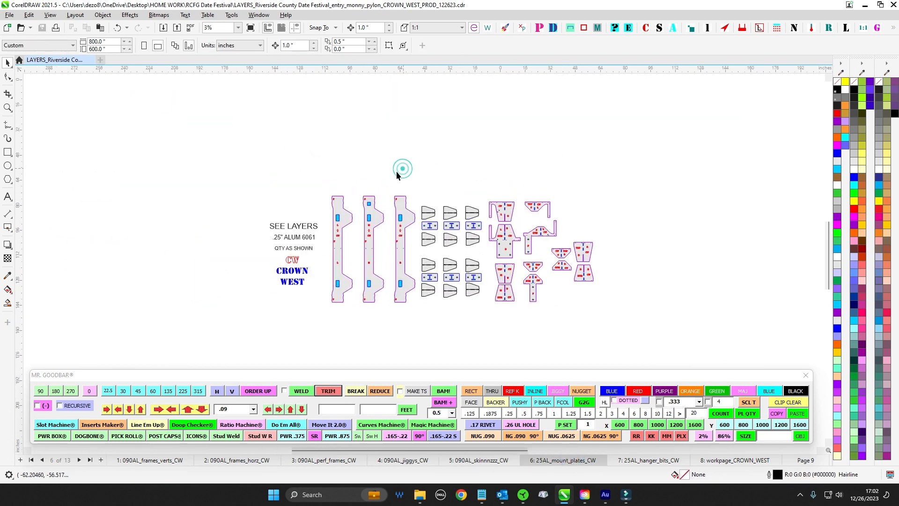
left_click_drag(316, 175, 675, 338)
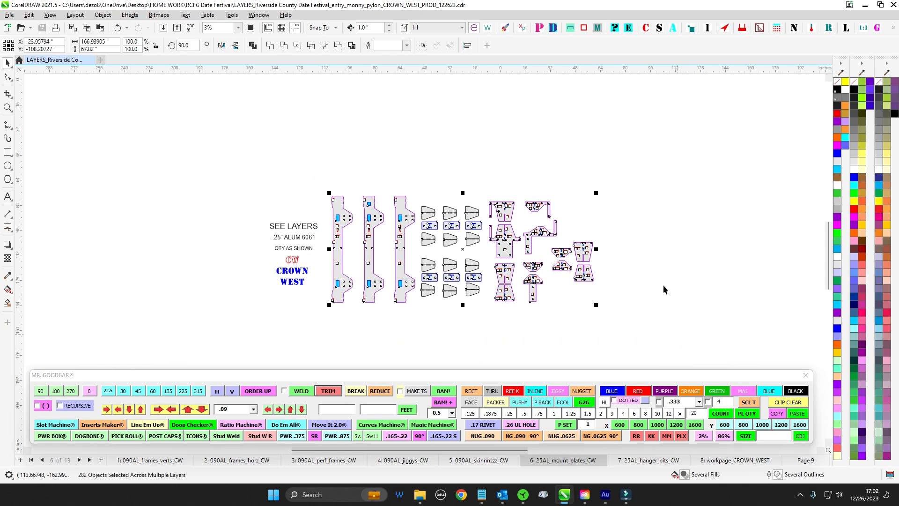
scroll(640, 220, "up", 1)
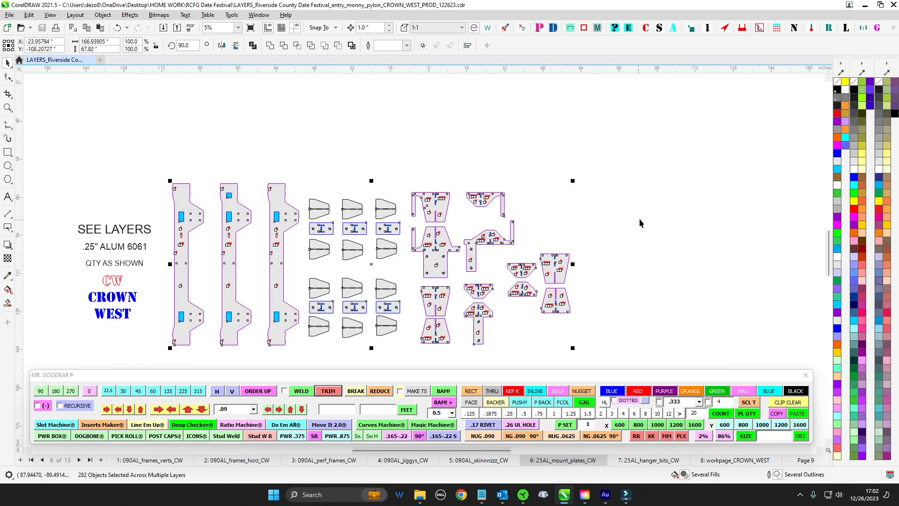
Step: Open the 25AL_hanger_bits_CW page and select all the hanger parts to review them together
left_click(641, 461)
scroll(486, 178, "up", 1)
left_click_drag(329, 97, 526, 321)
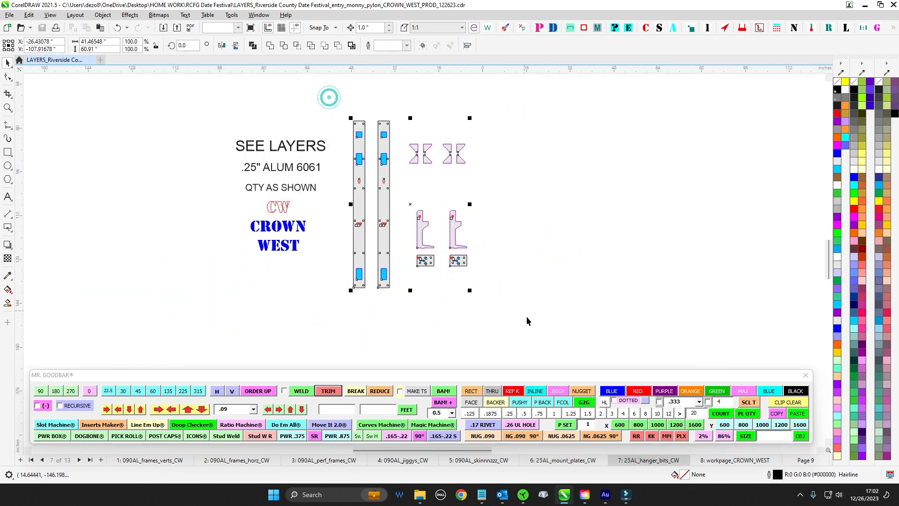
Step: Open the workpage_CROWN_WEST page, select the framed aluminum rectangular tube cut list as a whole, and deselect it
left_click(716, 461)
scroll(476, 233, "down", 3)
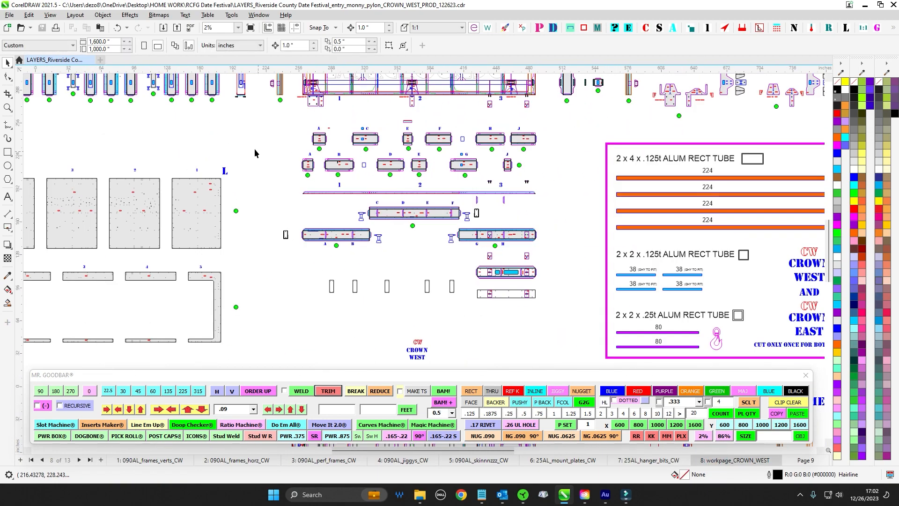
scroll(259, 169, "down", 2)
scroll(506, 194, "up", 1)
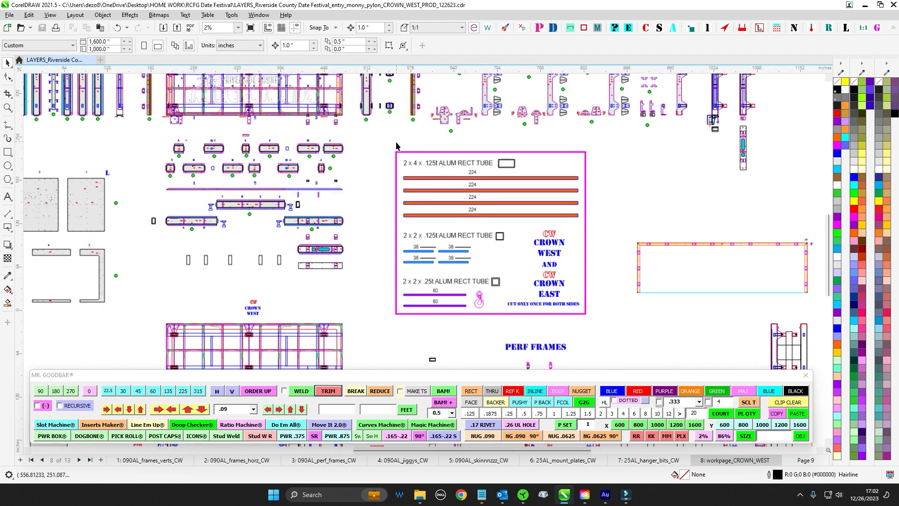
left_click_drag(380, 141, 607, 329)
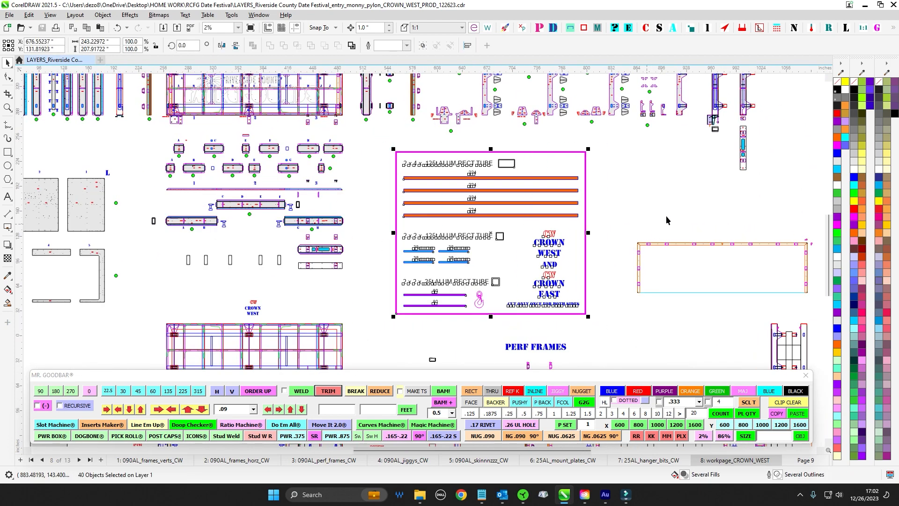
left_click(636, 181)
Step: Check the tube cut list's Crown West and Crown East label and its "CUT ONLY ONCE FOR BOTH SIDES" note by selecting each
scroll(577, 261, "up", 2)
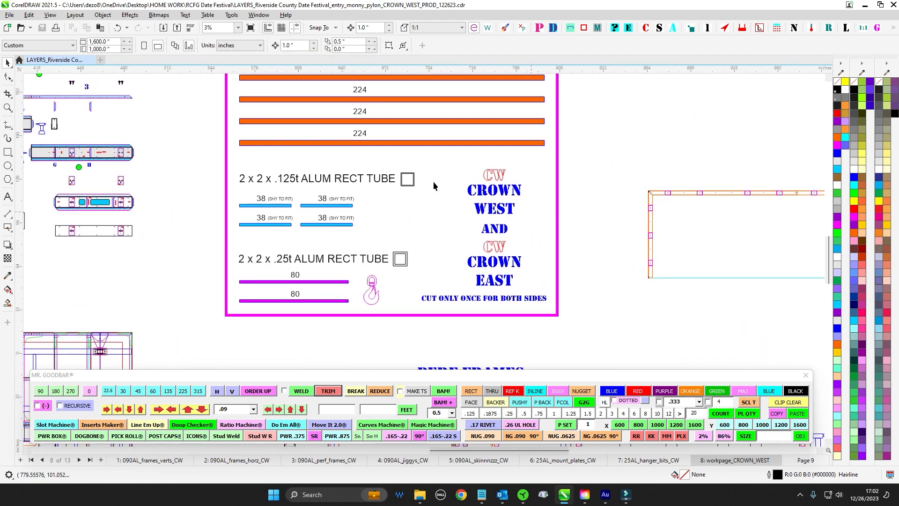
left_click_drag(524, 289, 535, 300)
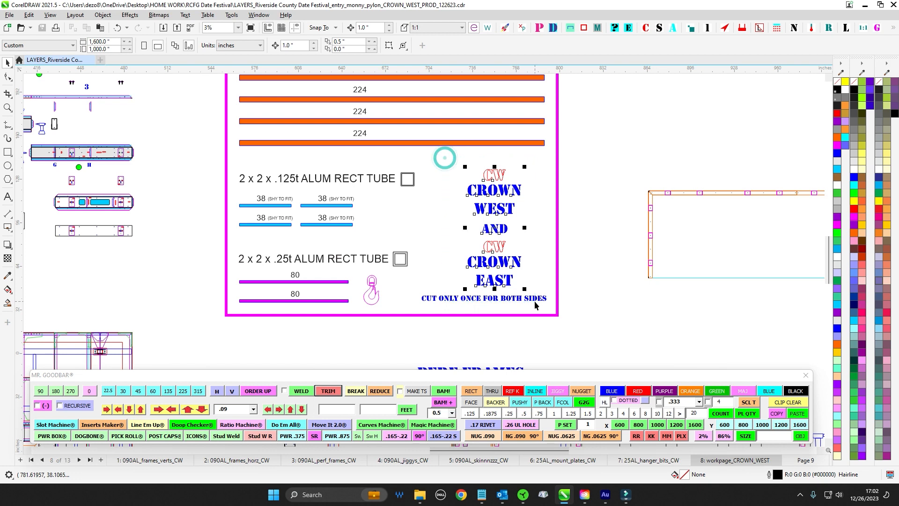
left_click(598, 240)
left_click(425, 298)
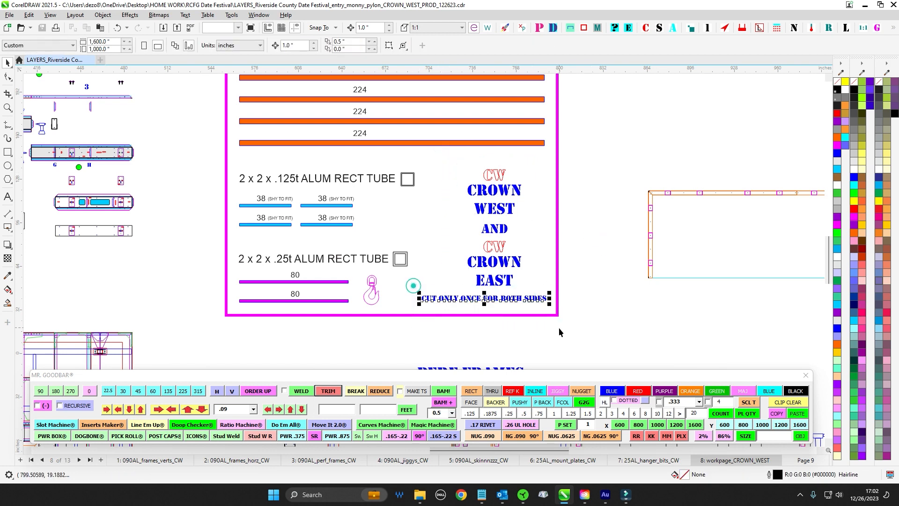
scroll(559, 323, "down", 1)
scroll(641, 216, "down", 1)
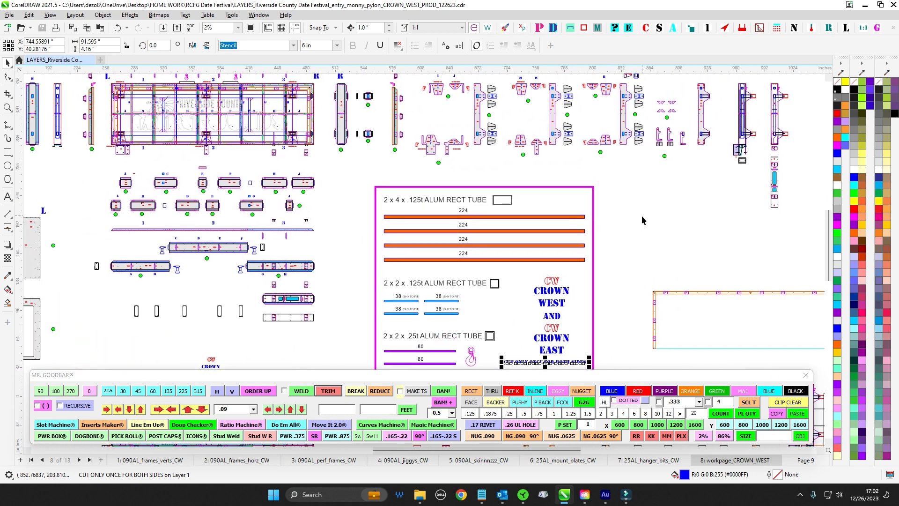
scroll(642, 219, "up", 1)
left_click(692, 257)
Step: Go from the exploded crown to the assembled elevation and select the mount parts within the rock section at the base
scroll(693, 256, "down", 1)
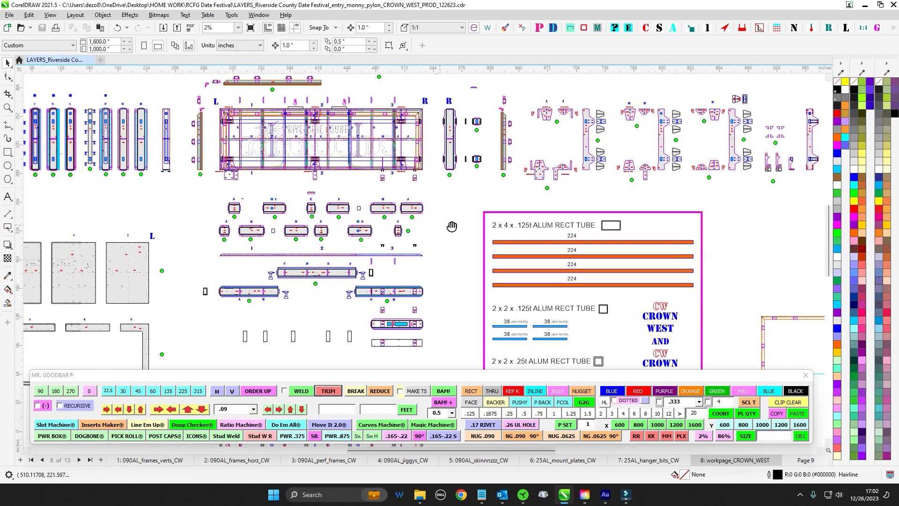
scroll(457, 220, "up", 1)
left_click_drag(460, 192, 478, 223)
scroll(431, 134, "up", 1)
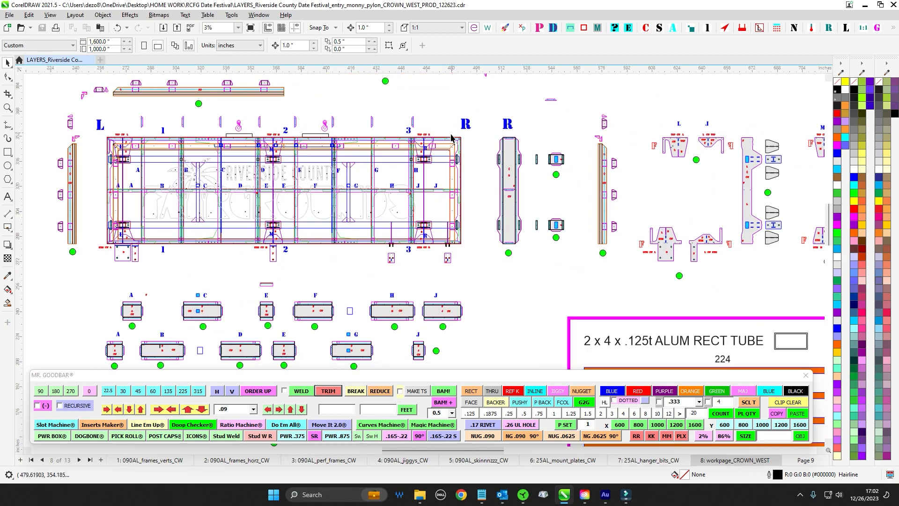
scroll(451, 136, "down", 1)
mouse_move(471, 289)
left_mouse_down()
mouse_move(457, 166)
mouse_move(462, 89)
left_mouse_up()
left_click_drag(466, 259, 508, 83)
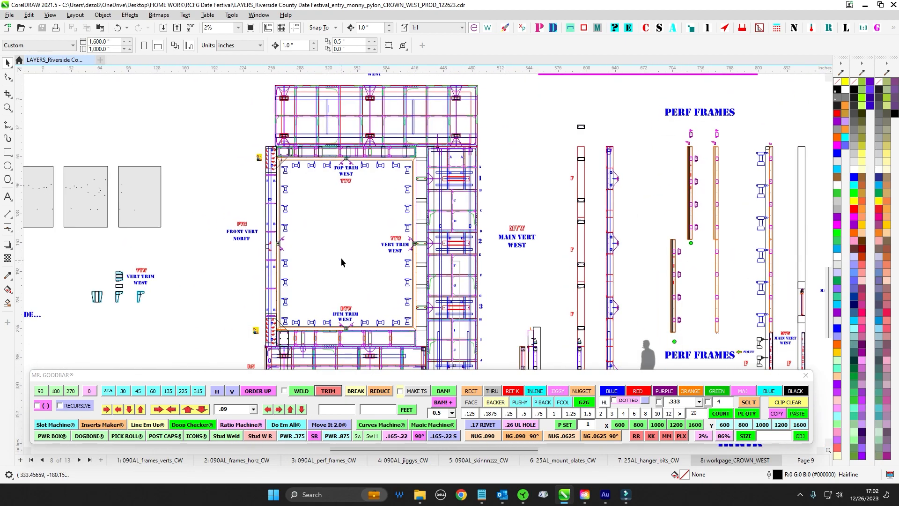
scroll(341, 299, "up", 1)
left_click_drag(354, 359, 367, 240)
left_click_drag(440, 362, 442, 365)
scroll(430, 298, "down", 1)
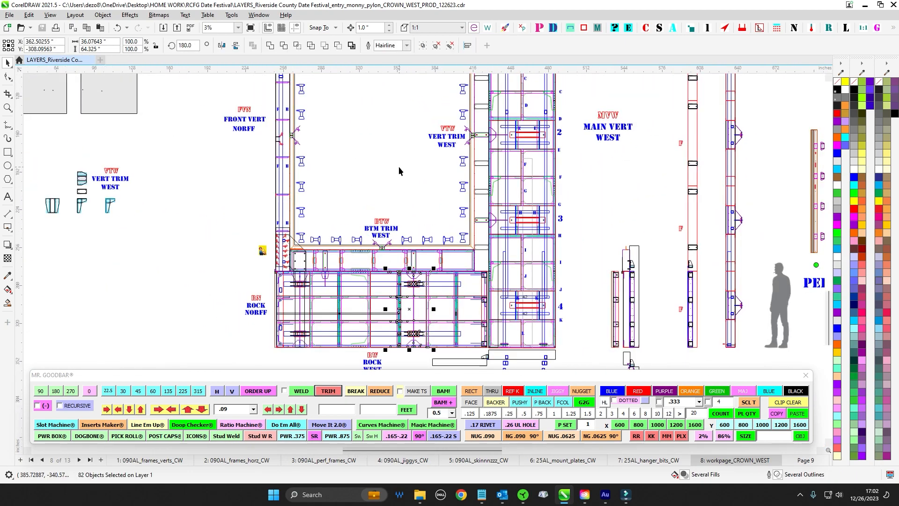
Step: Check the assembled crown's middle mount by selecting its full-height parts and the plate at its upper edge
left_click_drag(398, 166, 390, 353)
scroll(408, 137, "up", 1)
scroll(400, 129, "up", 1)
left_click_drag(383, 95, 436, 268)
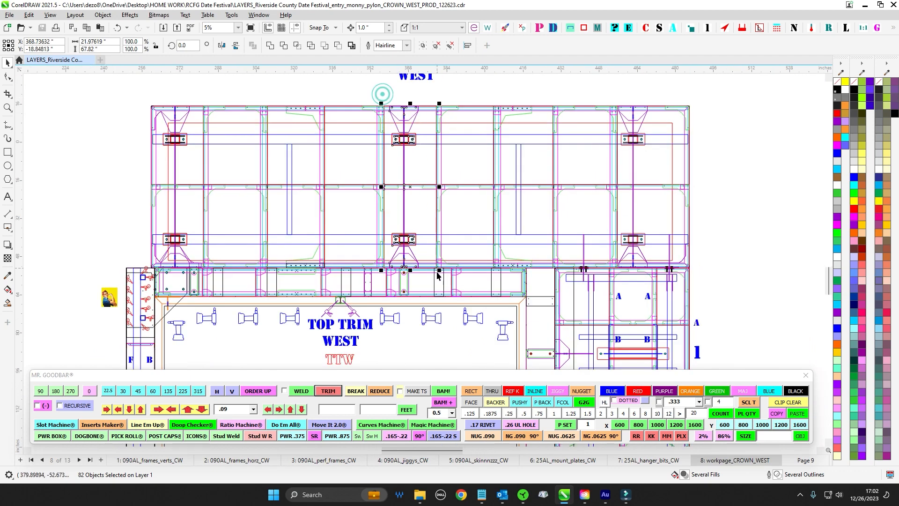
scroll(434, 270, "down", 3)
scroll(379, 181, "up", 3)
scroll(438, 221, "up", 3)
left_click_drag(457, 200, 526, 270)
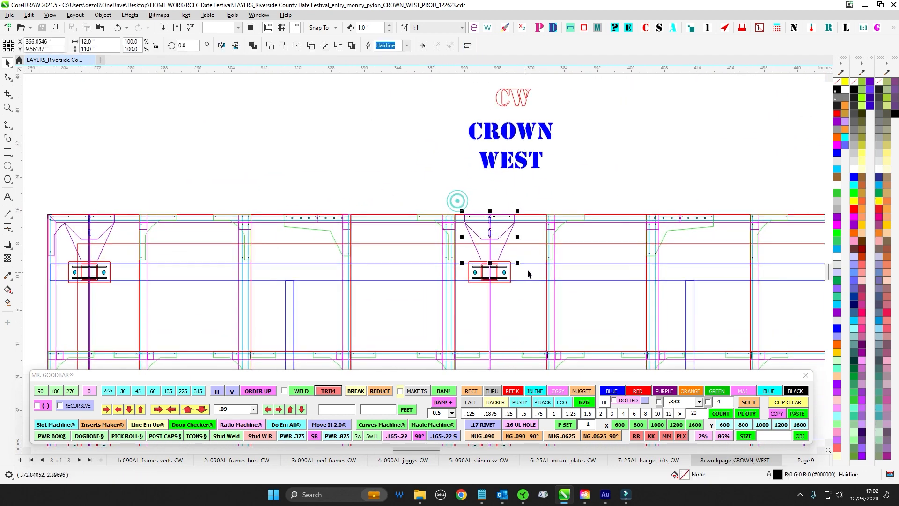
Step: Examine how the bottom trim west section connects to the rock section beneath it
scroll(518, 196, "down", 1)
left_click_drag(518, 196, 425, 172)
scroll(425, 173, "down", 2)
left_click_drag(426, 289, 438, 101)
scroll(428, 357, "up", 1)
left_click_drag(428, 358, 427, 299)
scroll(437, 264, "up", 1)
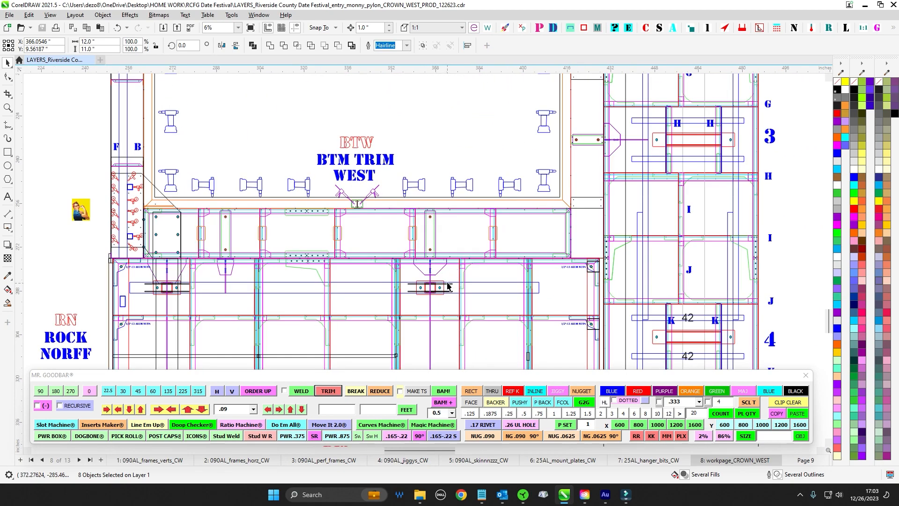
Step: Return to the exploded crown, clear the selection, and select the mounting holes at the L end of bottom frame section 1
scroll(446, 284, "down", 3)
left_click_drag(437, 108, 398, 325)
scroll(414, 280, "up", 3)
scroll(411, 289, "down", 5)
scroll(415, 176, "up", 1)
left_click(416, 175)
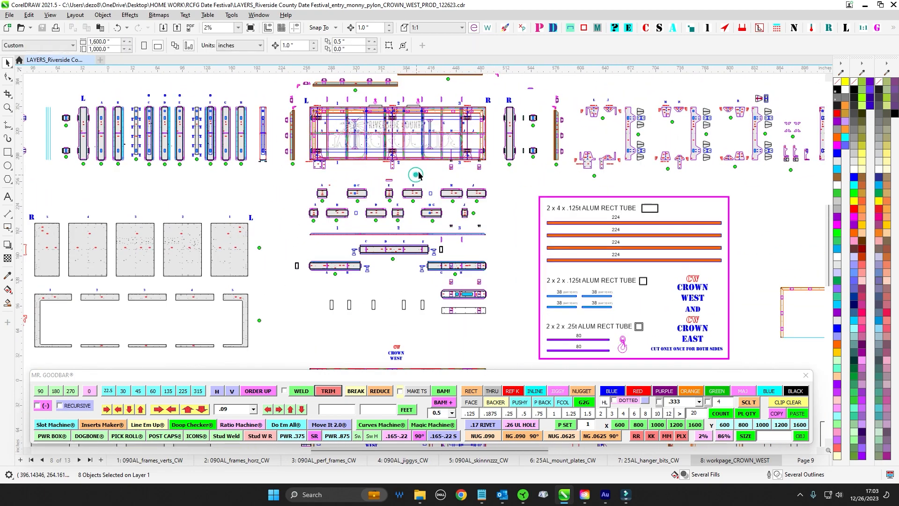
scroll(344, 266, "up", 1)
scroll(445, 266, "up", 1)
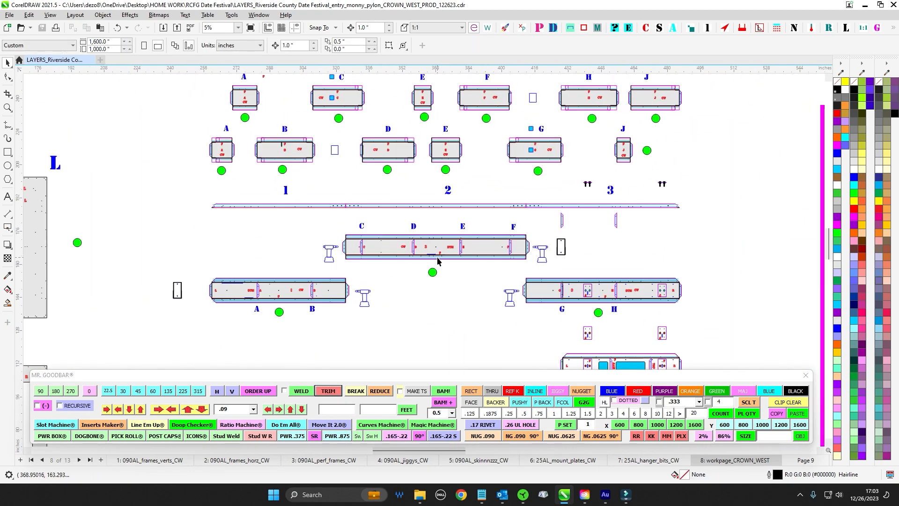
scroll(268, 271, "up", 2)
scroll(246, 220, "up", 2)
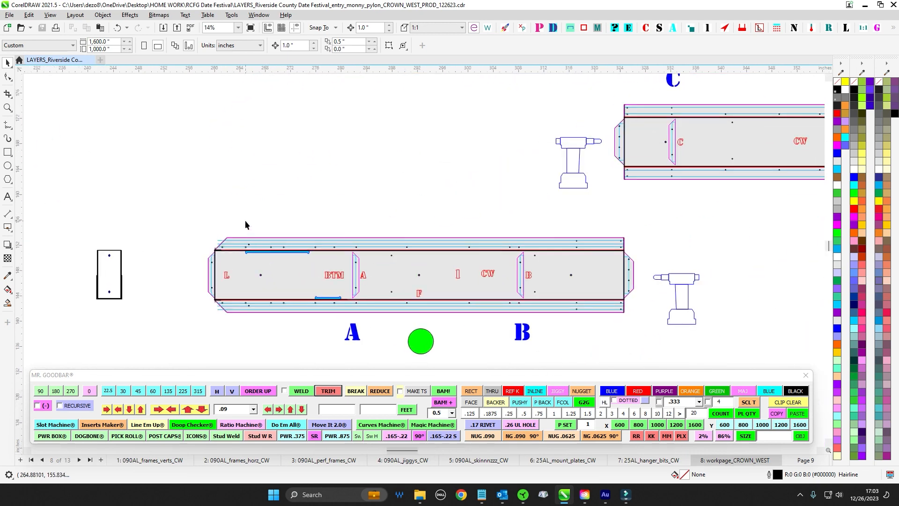
left_click_drag(235, 220, 340, 281)
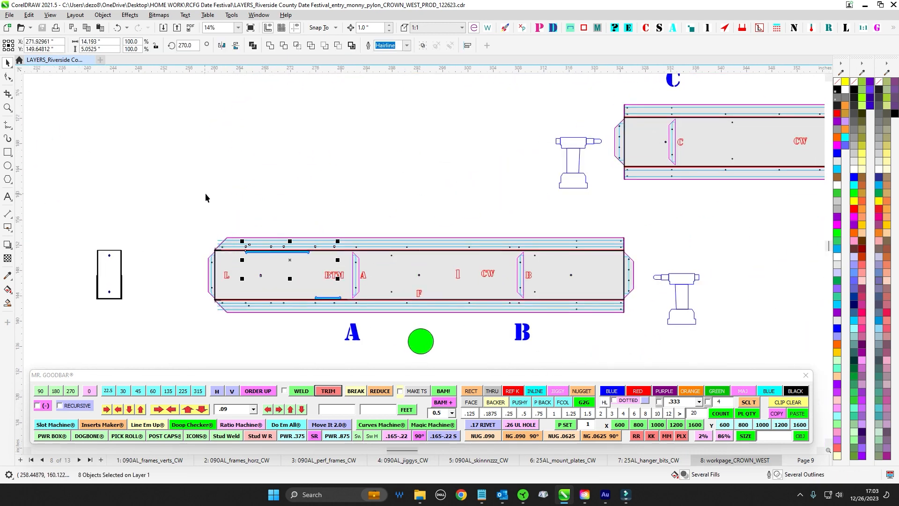
left_click_drag(206, 193, 339, 279)
scroll(337, 207, "down", 4)
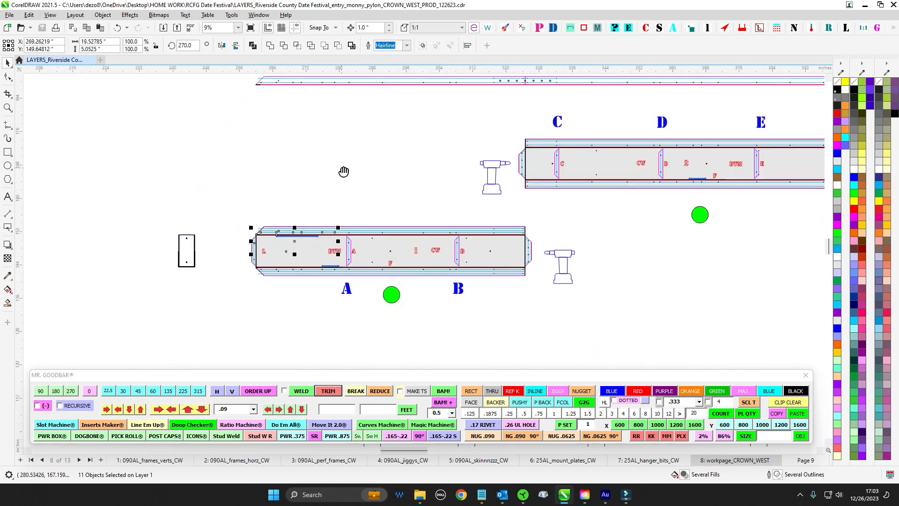
Step: Examine the B and F mount plates hanging below the L end of the crown frame against the crown's layout
scroll(306, 288, "up", 3)
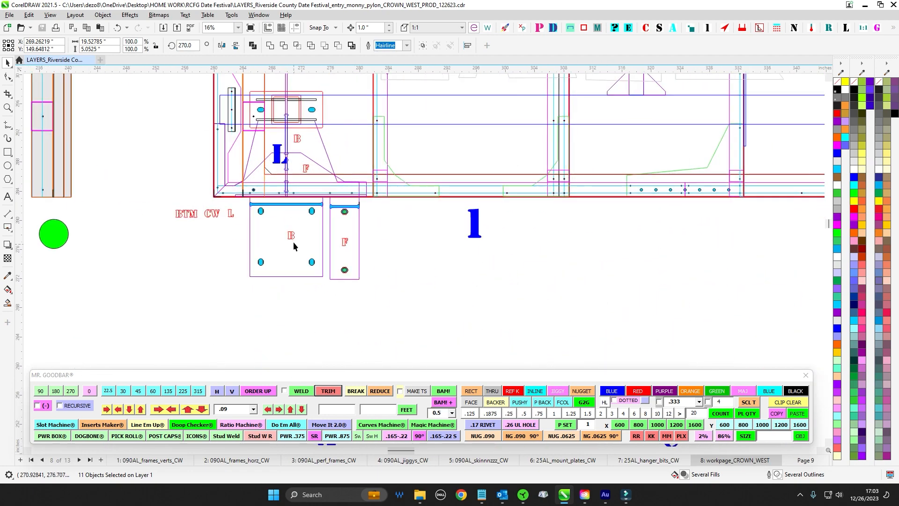
scroll(297, 223, "down", 2)
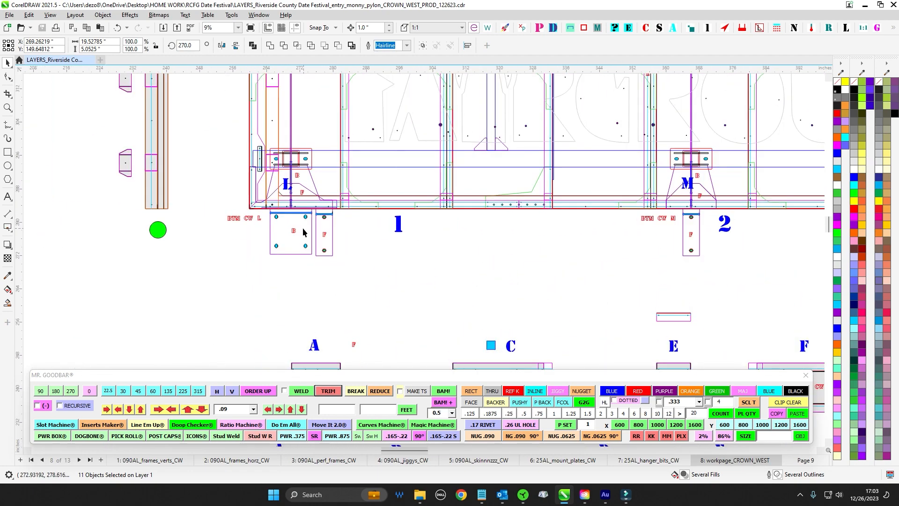
scroll(297, 229, "up", 1)
scroll(296, 229, "down", 3)
left_click_drag(300, 239, 365, 273)
scroll(348, 253, "down", 1)
scroll(715, 131, "up", 3)
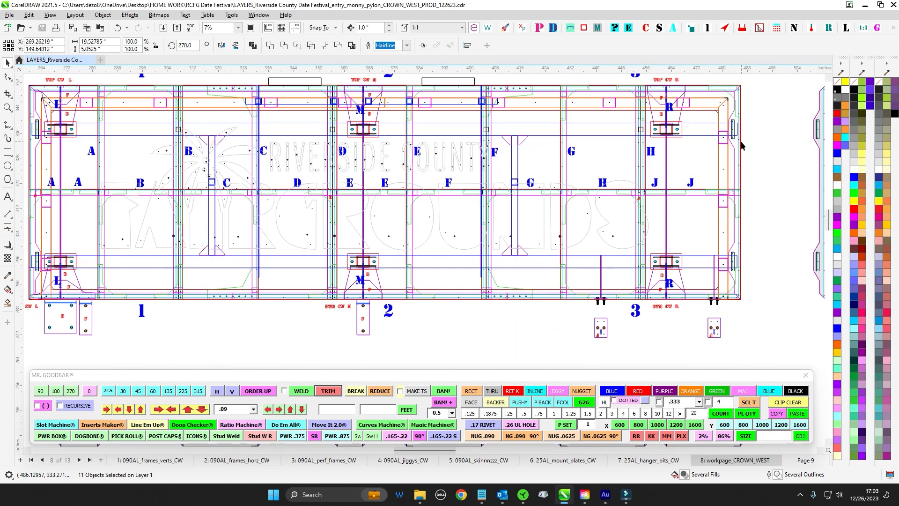
Step: Select the vertical parts at the R end of the crown frame to check them
left_click_drag(796, 145, 634, 164)
scroll(572, 148, "down", 3)
left_click_drag(551, 109, 762, 281)
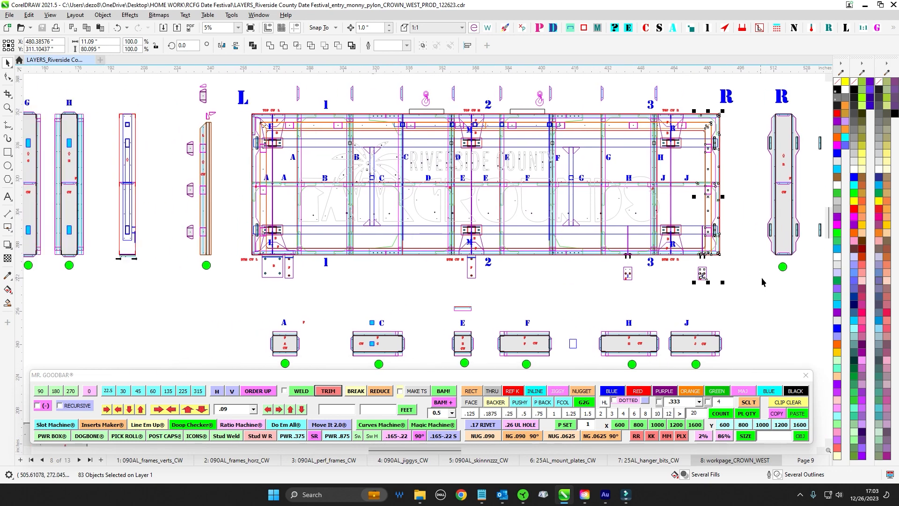
Step: Select the TOP CW L mount plate parts in the upper corner at the L end of the crown frame
scroll(293, 134, "up", 2)
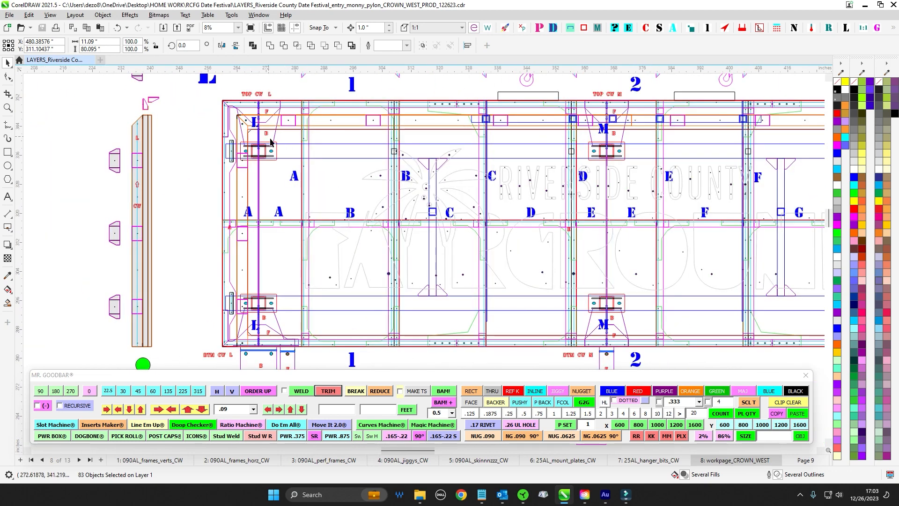
scroll(206, 96, "up", 2)
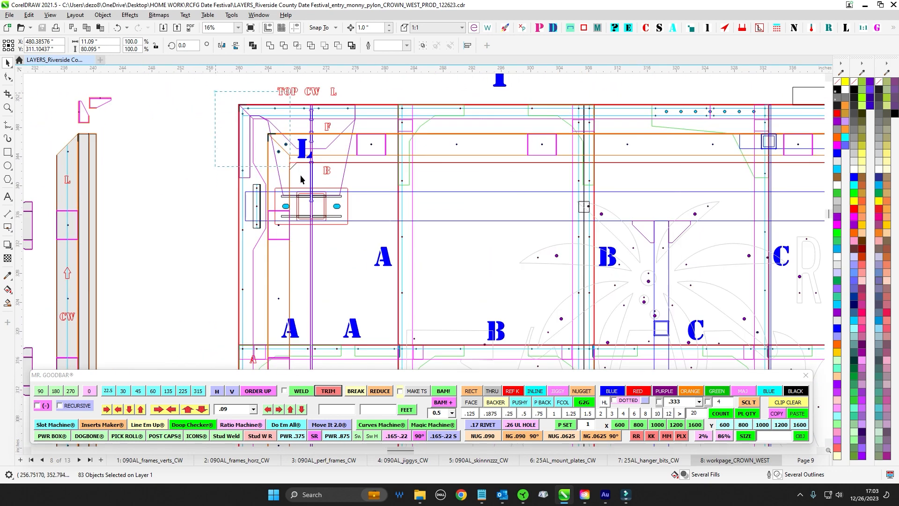
left_click_drag(211, 93, 366, 200)
scroll(367, 201, "down", 3)
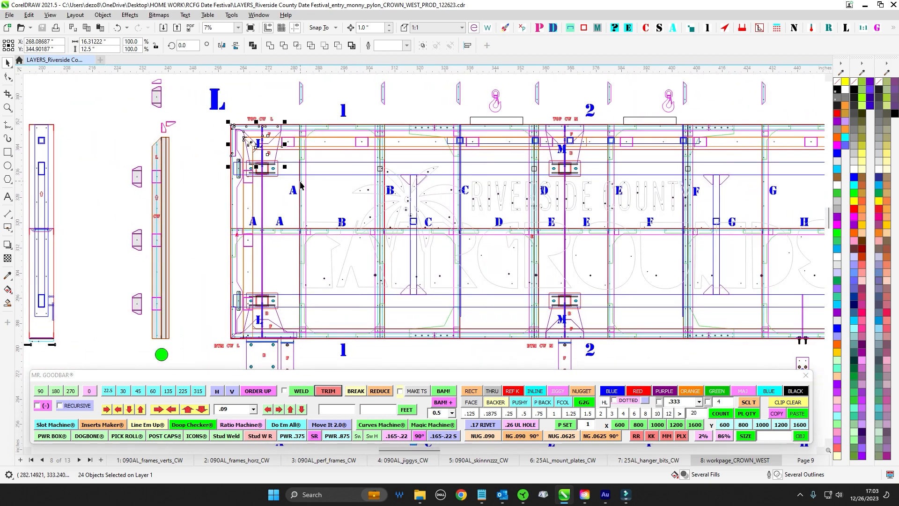
Step: Select the full-height mount parts at the crown frame's L end and compare them with the exploded L mount plates
scroll(300, 185, "down", 3)
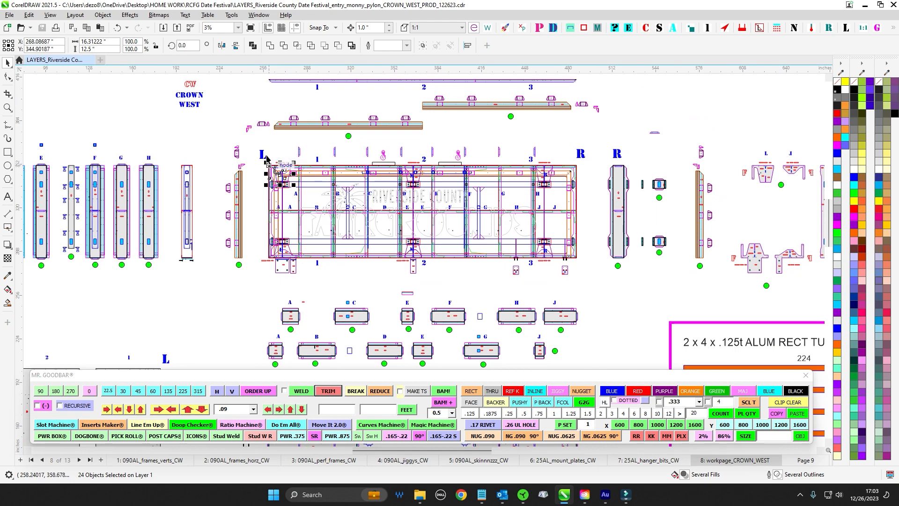
scroll(395, 272, "down", 3)
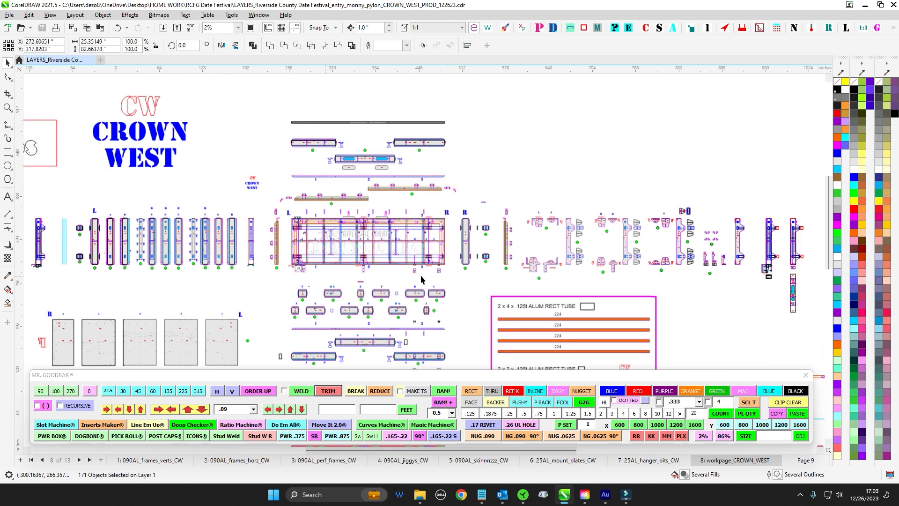
scroll(395, 272, "up", 6)
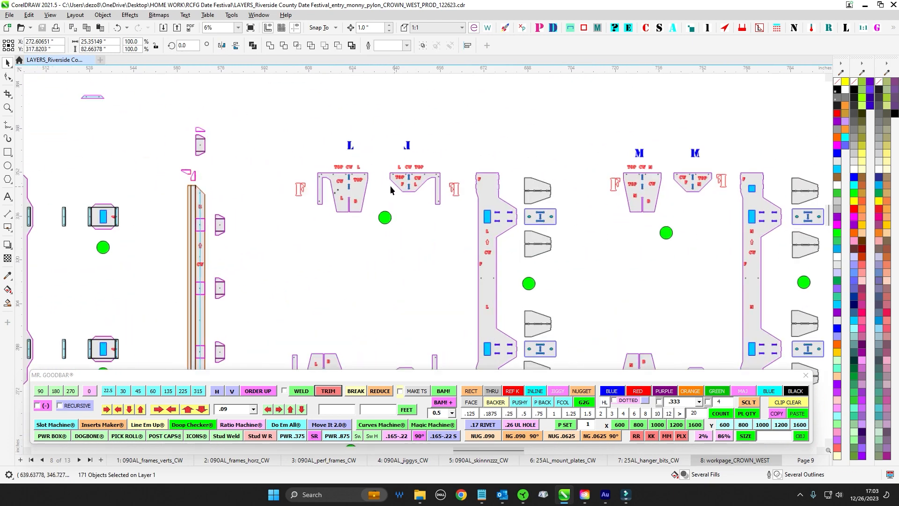
Step: Select the exploded TOP CW L back mount plate with all its parts to check it, and clear the selection
scroll(331, 162, "up", 1)
left_click_drag(213, 154, 401, 319)
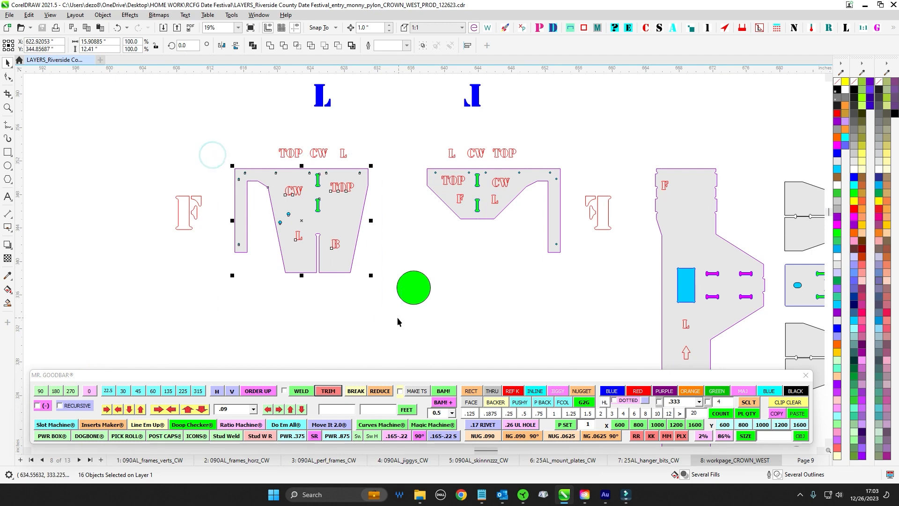
scroll(367, 218, "down", 1)
left_click(368, 225)
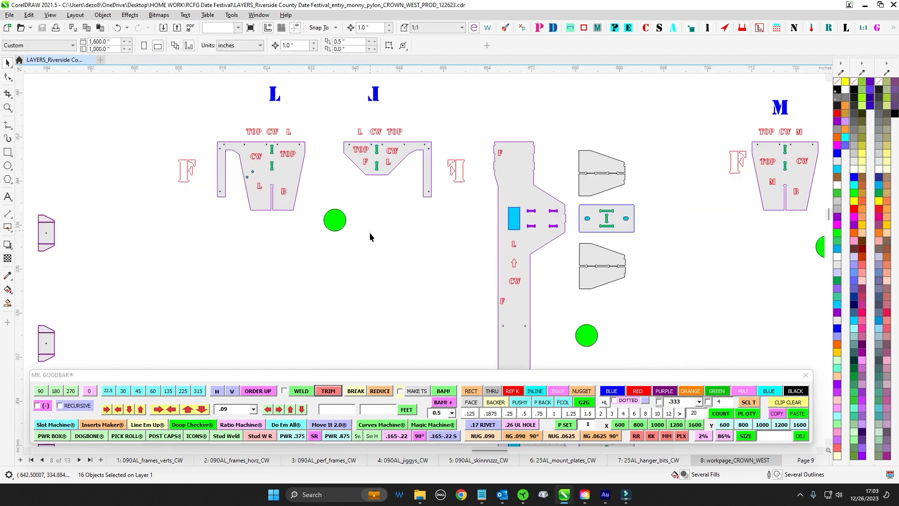
Step: Examine the exploded BTM CW L mount plates and compare them with the TOP CW L pair above
scroll(374, 229, "down", 3)
scroll(412, 209, "up", 2)
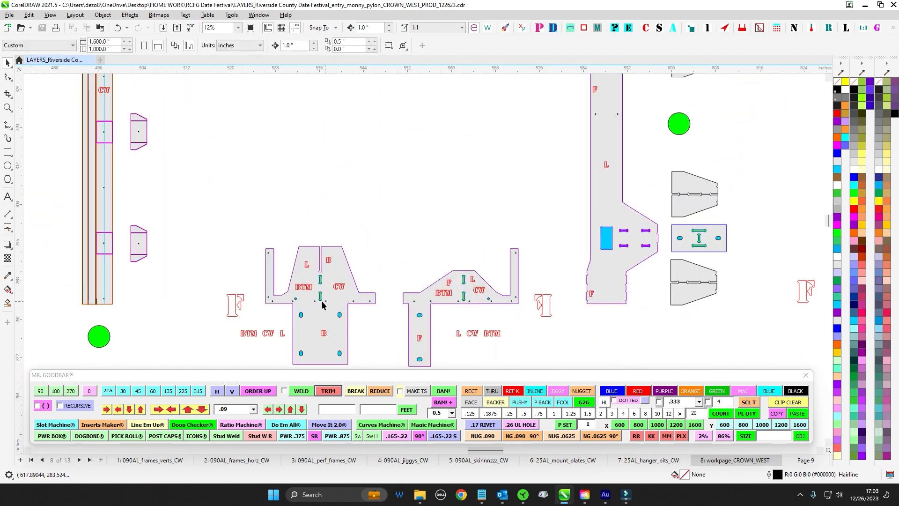
scroll(375, 196, "down", 2)
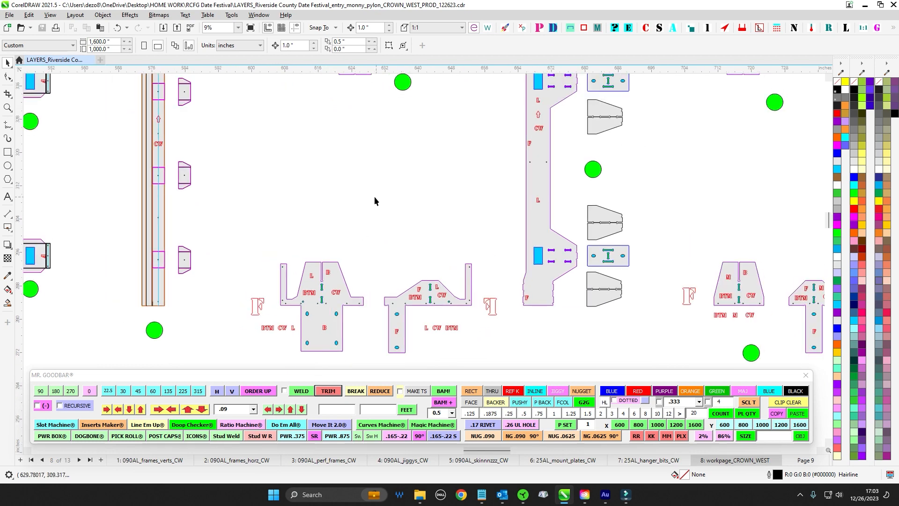
scroll(338, 197, "up", 2)
scroll(331, 175, "up", 2)
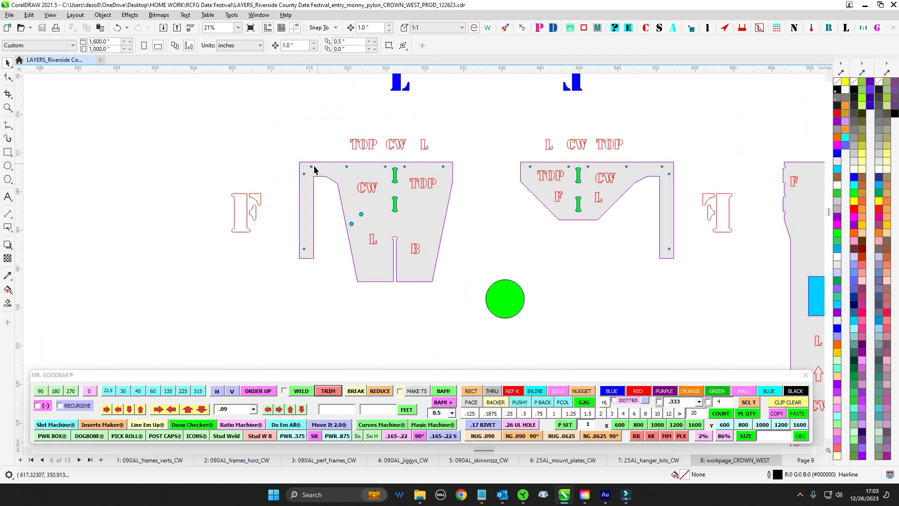
Step: Select the exploded TOP CW L plate marked B again to check its outline, and deselect it
left_click_drag(285, 151, 476, 338)
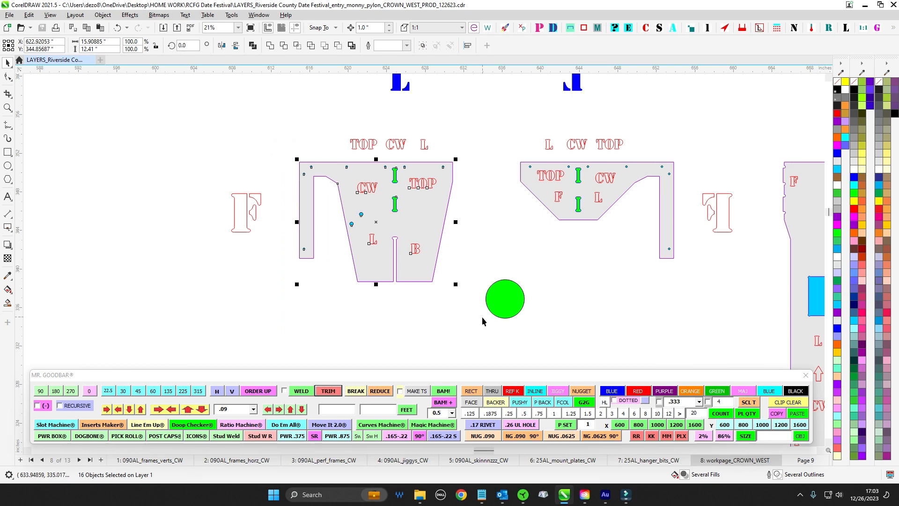
scroll(482, 316, "down", 3)
left_click_drag(343, 220, 347, 218)
left_click(339, 215)
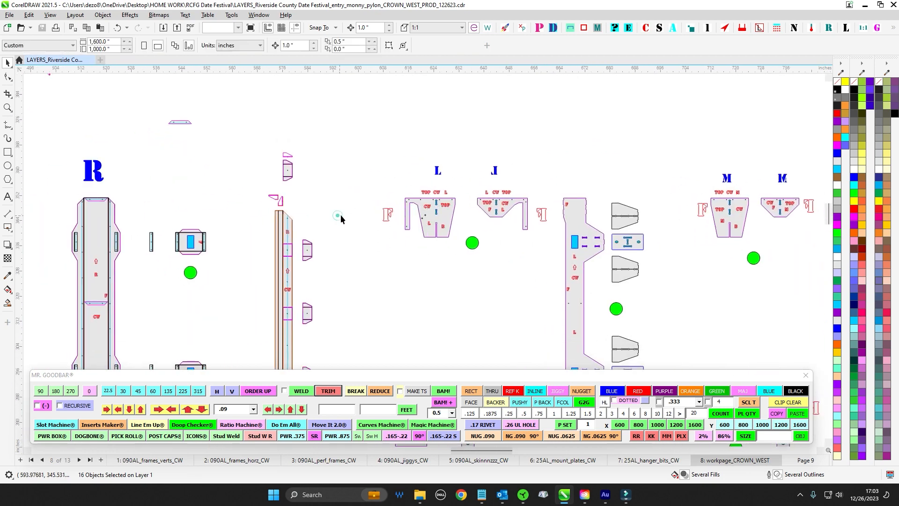
Step: Select the vertical parts at the crown frame's R end and the exploded bracket parts beside the R frame to compare them
scroll(341, 215, "down", 1)
left_click_drag(220, 223, 394, 211)
scroll(392, 209, "up", 2)
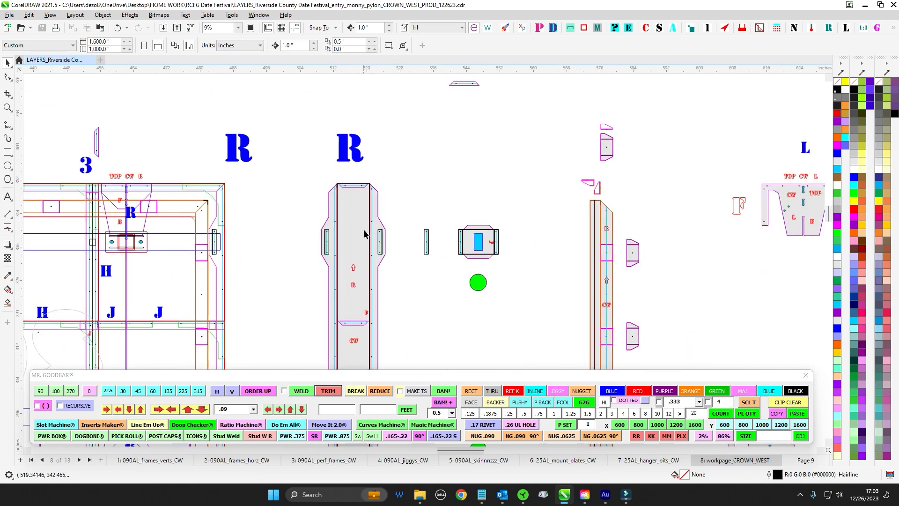
scroll(360, 221, "down", 3)
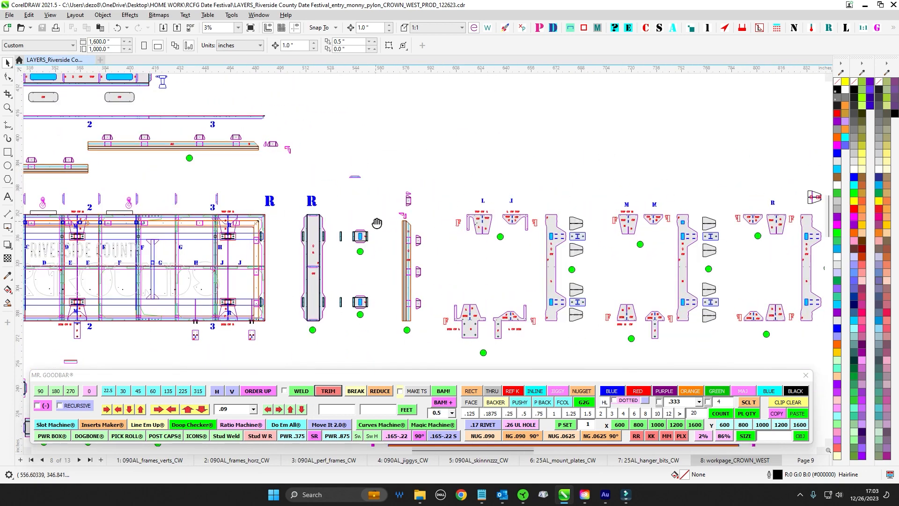
left_click_drag(377, 223, 405, 175)
scroll(324, 183, "up", 1)
left_click_drag(324, 184, 373, 141)
left_click_drag(345, 109, 292, 299)
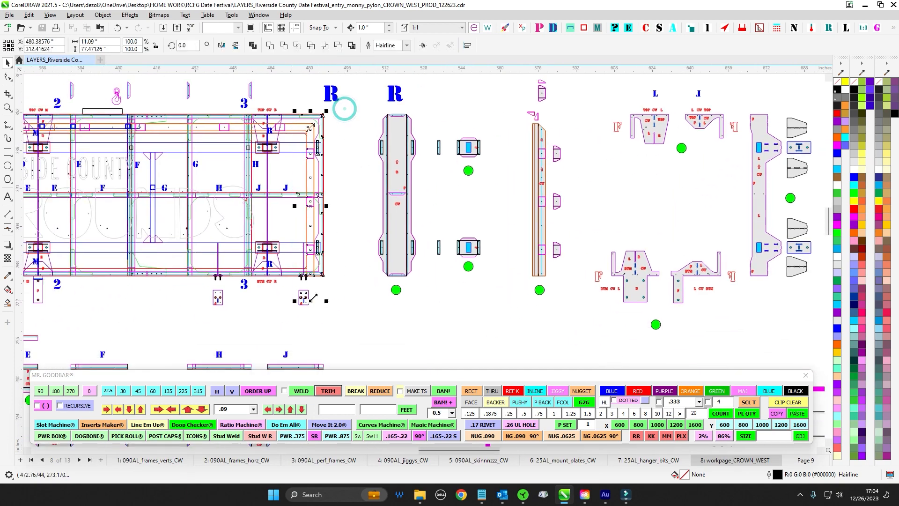
left_click_drag(444, 117, 501, 280)
scroll(501, 281, "down", 1)
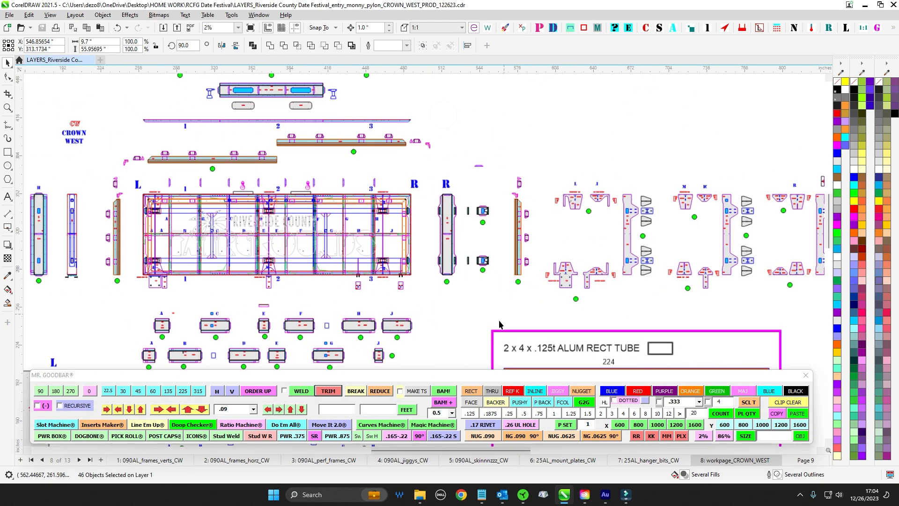
Step: Select the mounting parts at the foot of the pylon column below section 4 to inspect them, and return to the crown layout
left_click_drag(498, 322, 447, 174)
left_click_drag(383, 324, 395, 137)
left_click_drag(429, 319, 442, 68)
left_click_drag(393, 353, 418, 182)
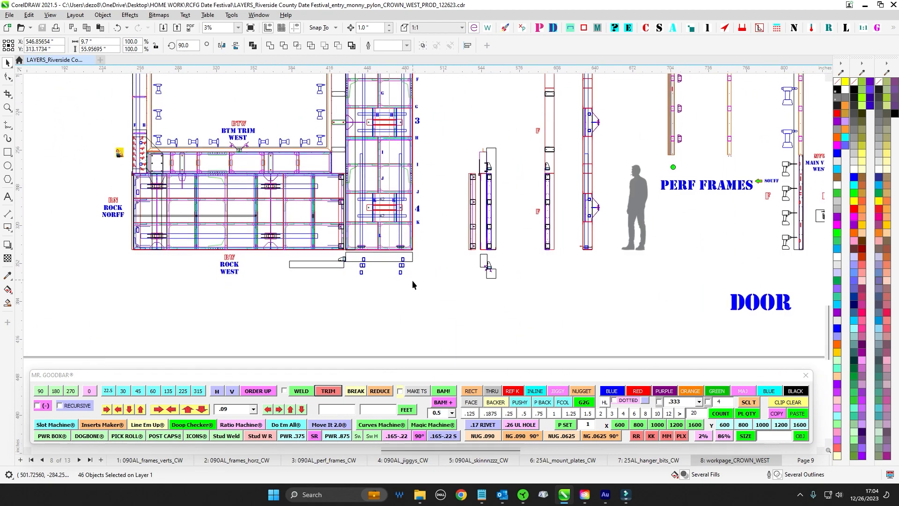
scroll(412, 279, "up", 2)
left_click_drag(381, 218, 424, 218)
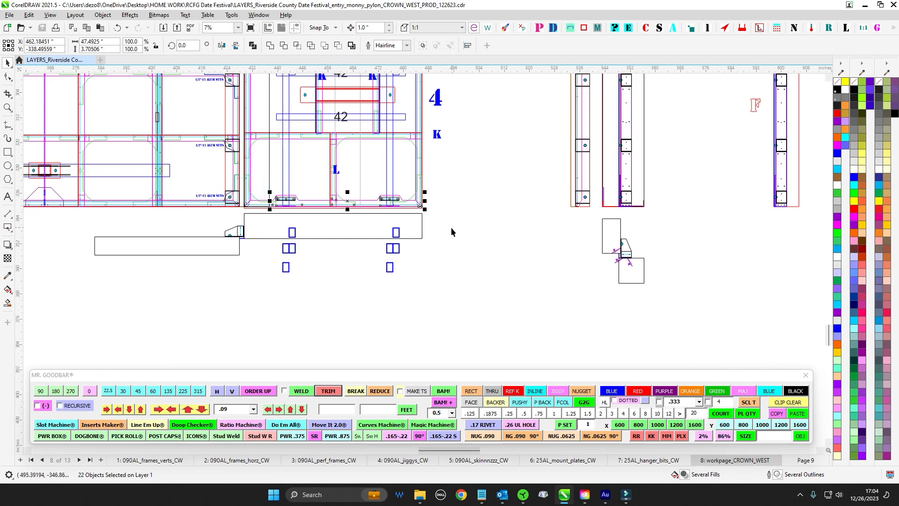
scroll(452, 230, "down", 3)
left_click_drag(445, 156, 441, 349)
scroll(430, 107, "up", 12)
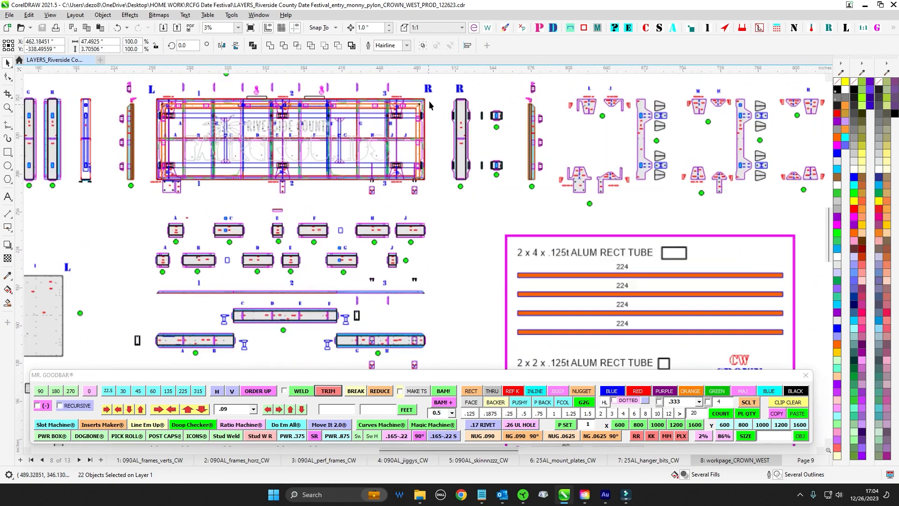
Step: Clear the selection and examine the crown frame's R end alongside the exploded R parts and mount plates
left_click(449, 145)
scroll(386, 129, "up", 5)
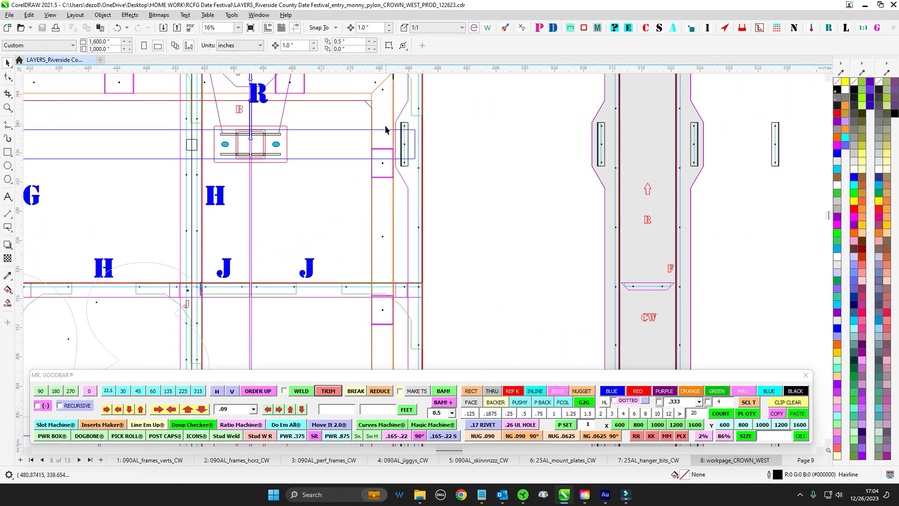
scroll(424, 155, "down", 6)
scroll(460, 187, "up", 4)
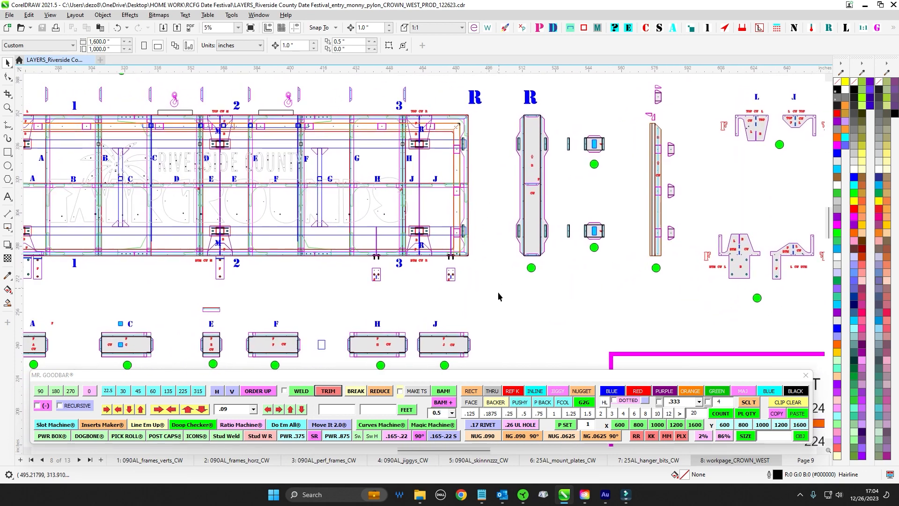
left_click_drag(541, 269, 573, 276)
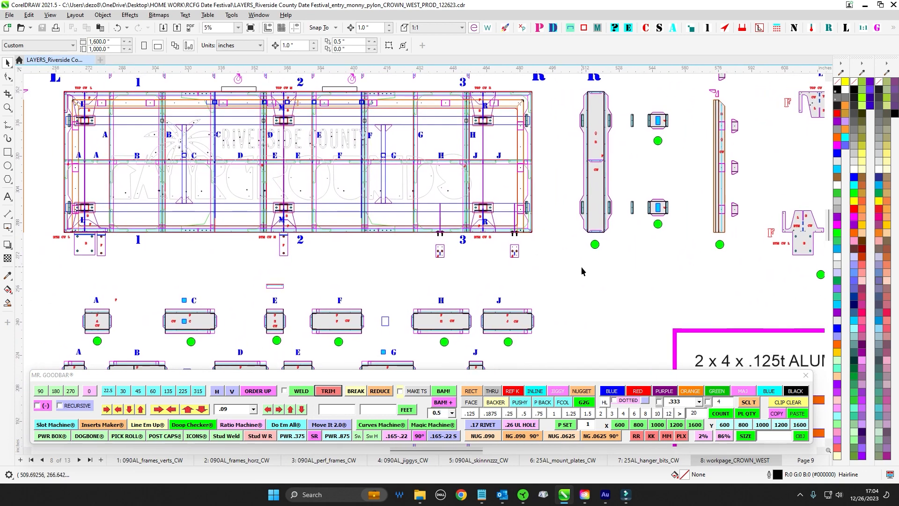
scroll(582, 269, "down", 2)
left_click_drag(564, 120, 461, 124)
left_click_drag(526, 144, 463, 127)
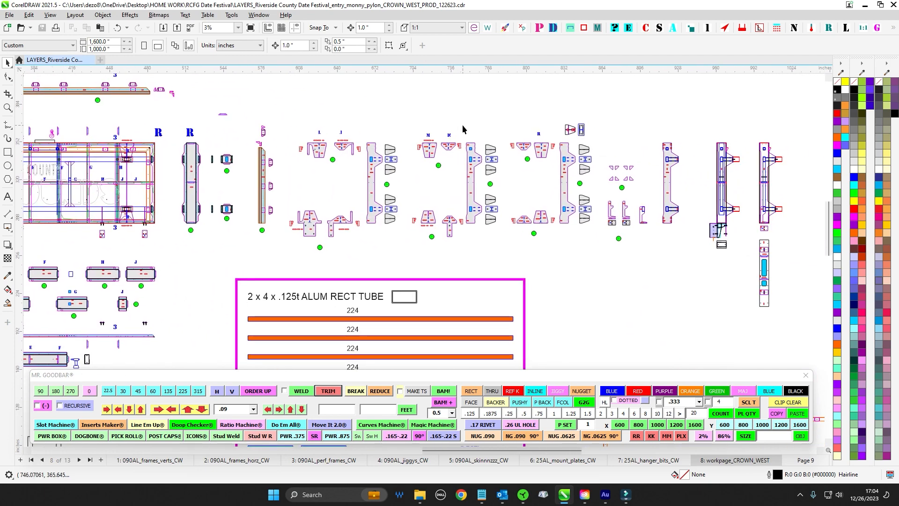
Step: Select the second blue cut-out from the upper end of the exploded full-height M mount plate
scroll(464, 126, "up", 2)
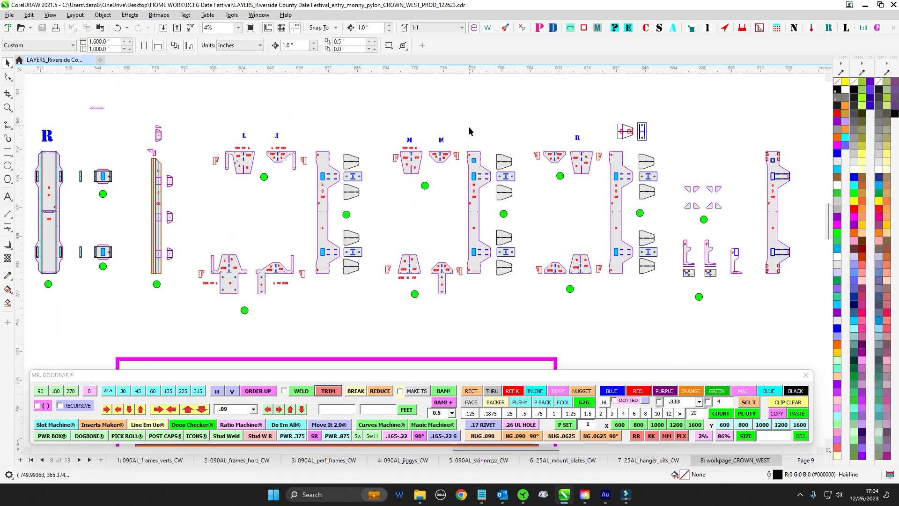
scroll(468, 127, "up", 2)
scroll(473, 137, "up", 1)
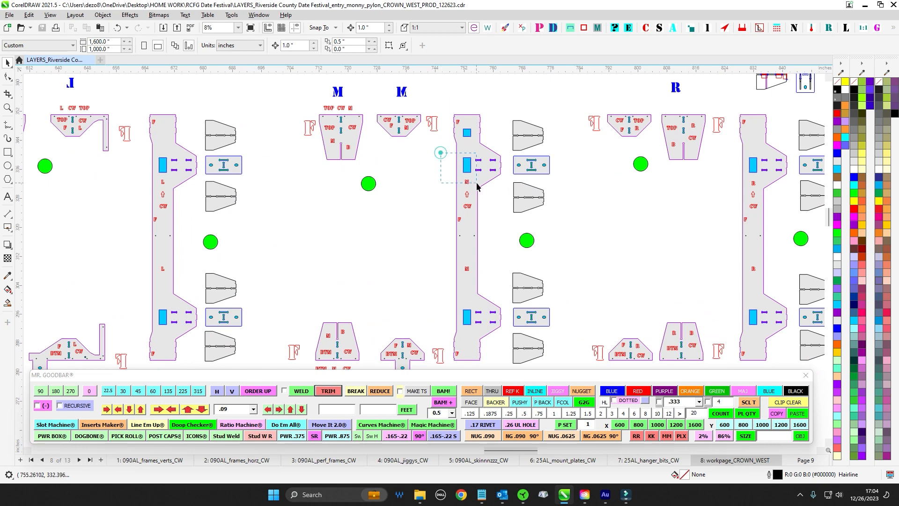
left_click_drag(476, 186, 477, 187)
scroll(436, 183, "down", 2)
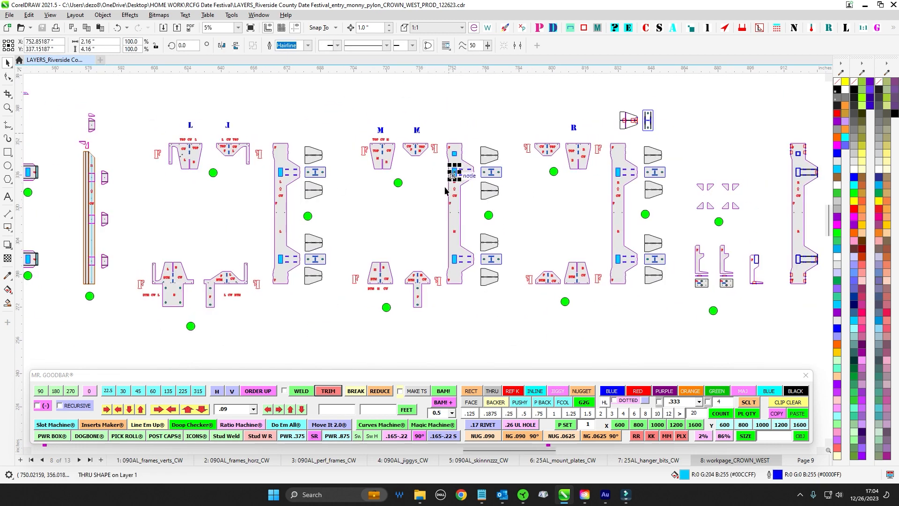
Step: Examine the M mount position at section 2 of the crown frame and the small tube openings along its upper rail
scroll(445, 187, "down", 2)
left_click_drag(318, 200, 562, 188)
scroll(228, 153, "up", 4)
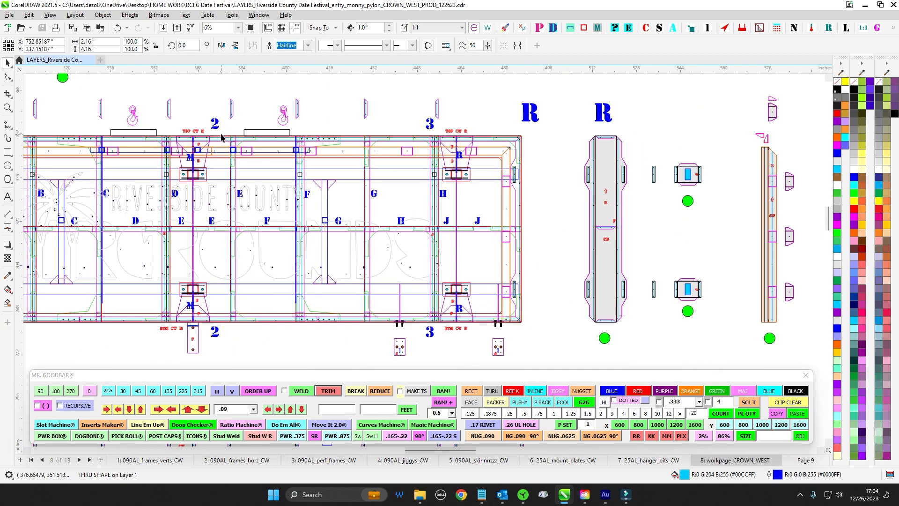
scroll(289, 187, "down", 3)
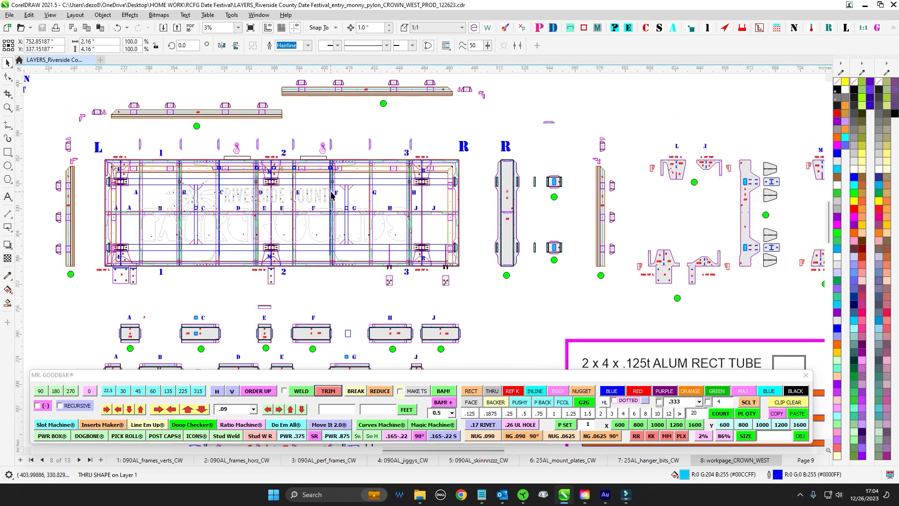
scroll(324, 190, "up", 2)
scroll(312, 177, "up", 1)
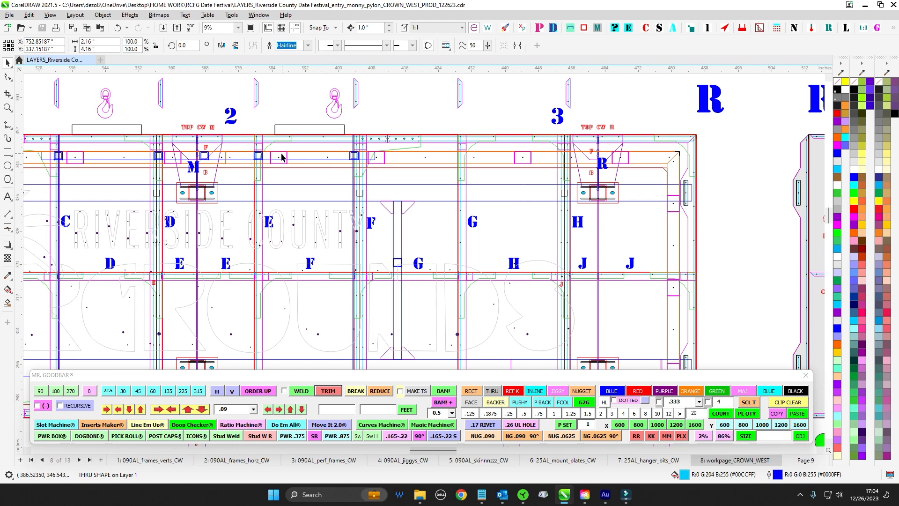
scroll(274, 155, "down", 2)
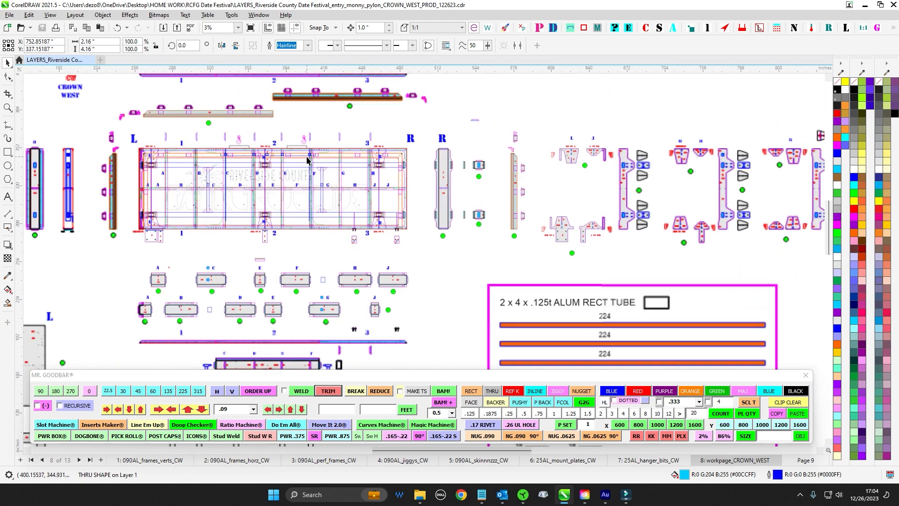
Step: Fill the 80-inch horizontal 2 x 2 tube rectangle near the crown frame's upper edge with pale blue-violet and deselect it
scroll(317, 158, "up", 3)
left_click(307, 156)
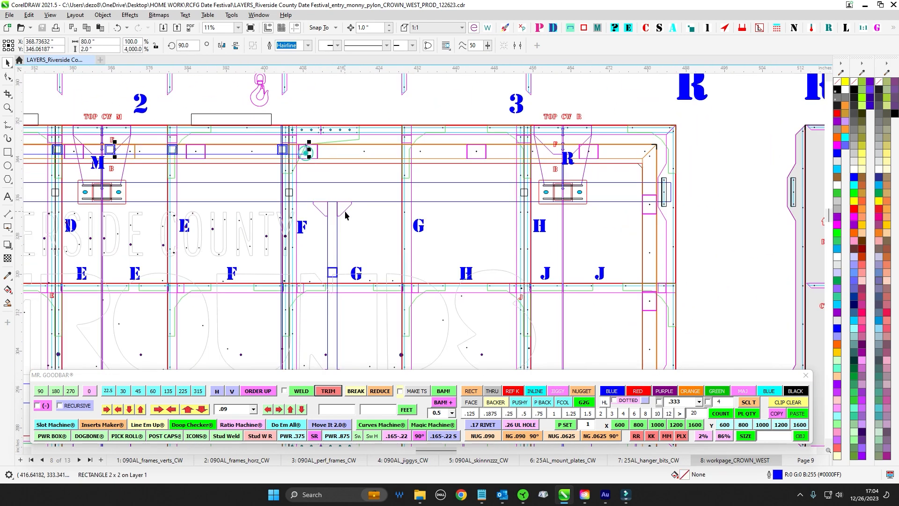
left_click(853, 259)
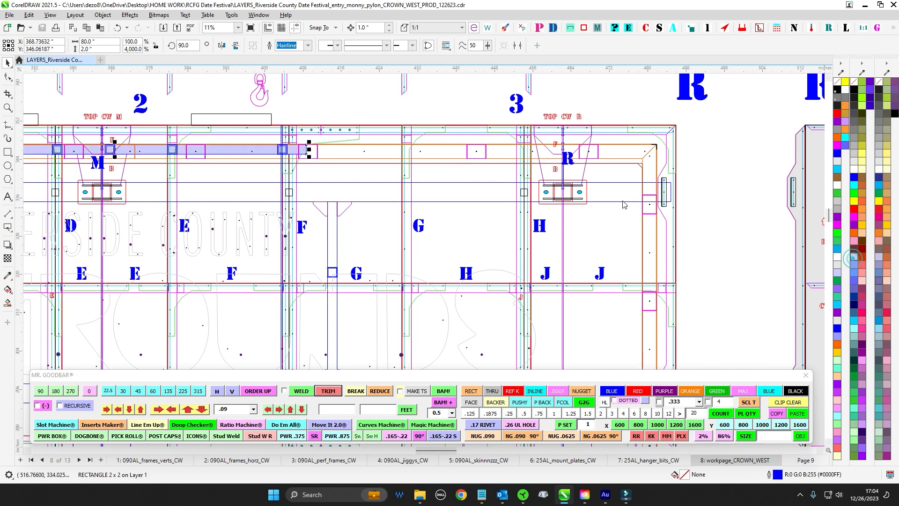
scroll(414, 152, "down", 1)
left_click_drag(310, 116, 455, 97)
left_click(467, 92)
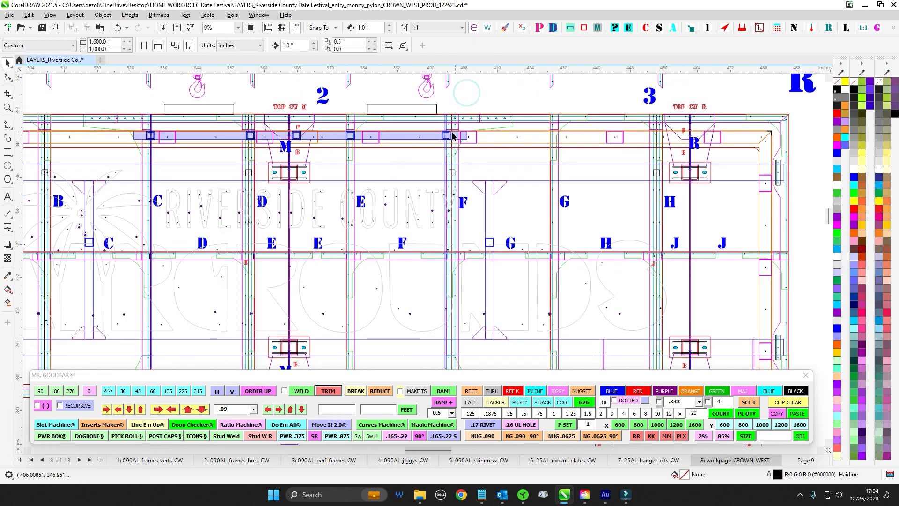
Step: Examine how the filled horizontal tube passes through frames C to F and the M mount in the crown layout
scroll(372, 150, "down", 1)
scroll(357, 150, "up", 3)
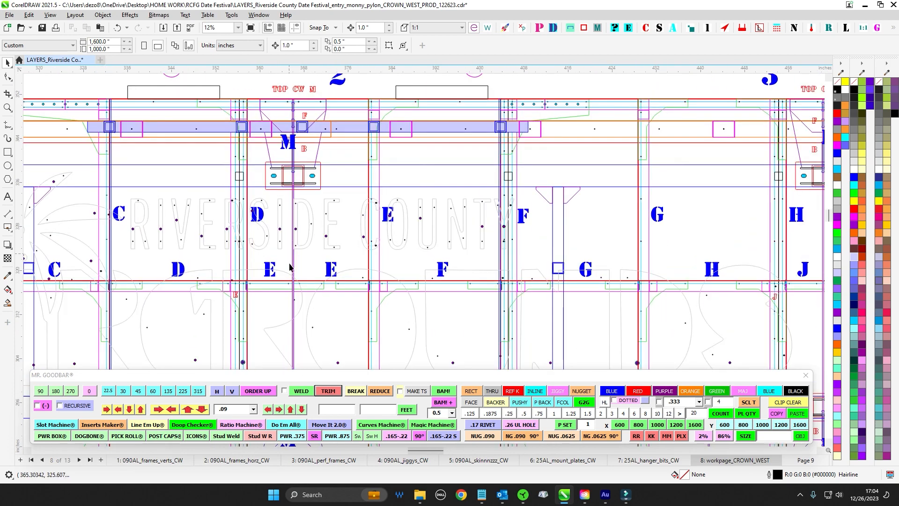
scroll(307, 217, "down", 1)
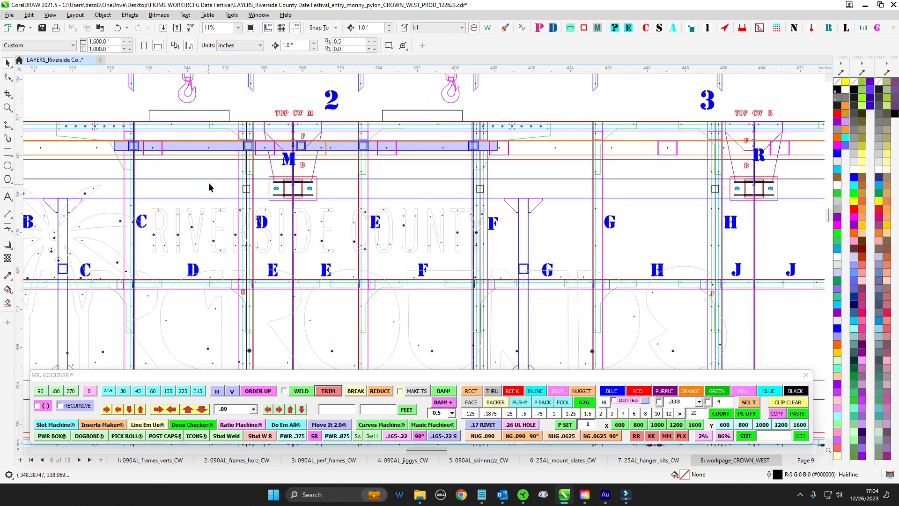
scroll(208, 187, "down", 1)
scroll(219, 103, "down", 1)
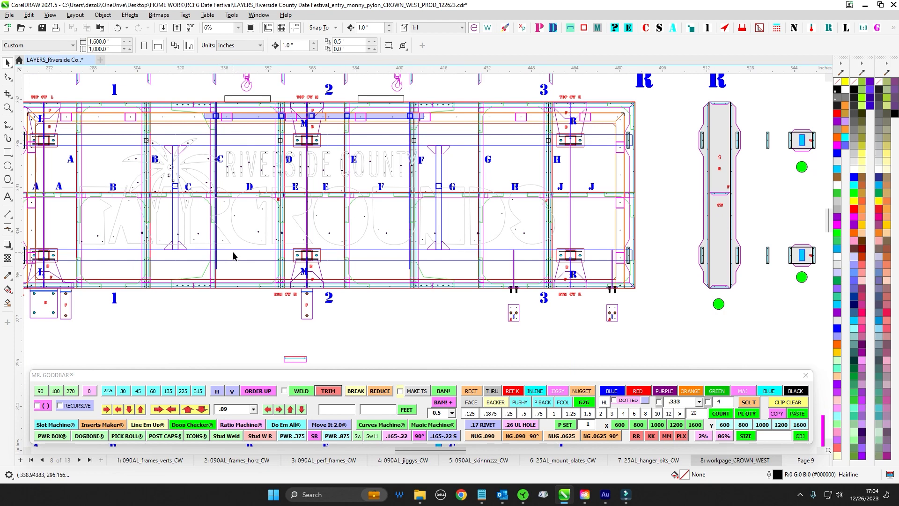
Step: Select the narrow grey vertical plate beside exploded frame F in the row of vertical frames
scroll(237, 256, "down", 2)
left_click_drag(331, 266, 561, 251)
left_click_drag(241, 268, 350, 252)
scroll(234, 120, "up", 2)
left_click_drag(238, 109, 317, 87)
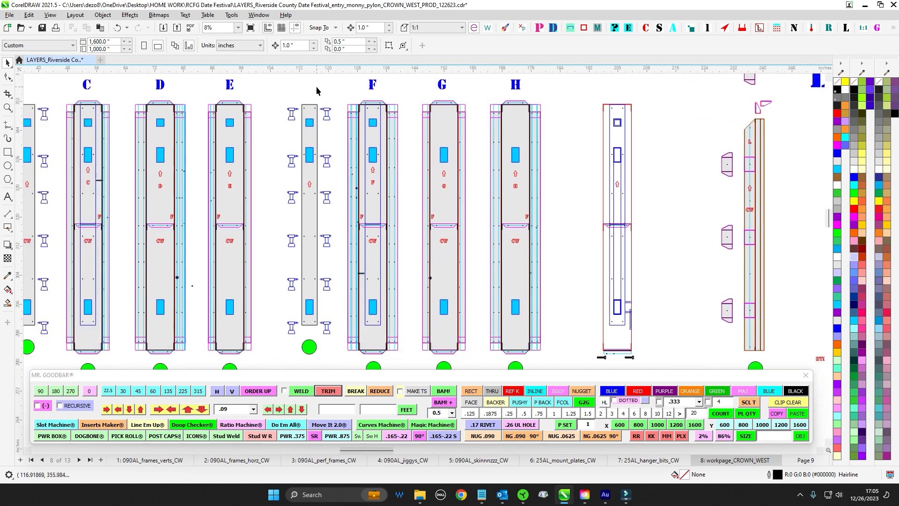
left_click(315, 115)
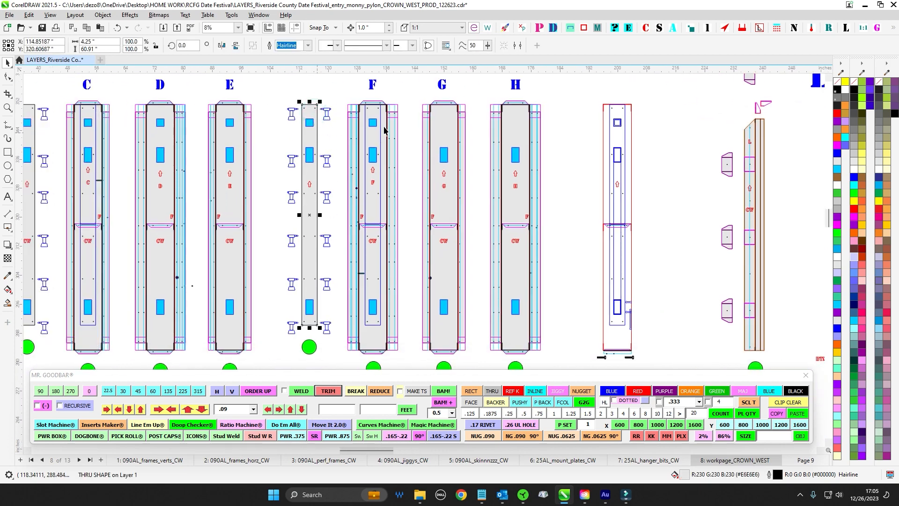
Step: Compare the narrow plate's cut-outs with those of exploded vertical frames A to H
scroll(369, 99, "up", 1)
scroll(369, 302, "down", 1)
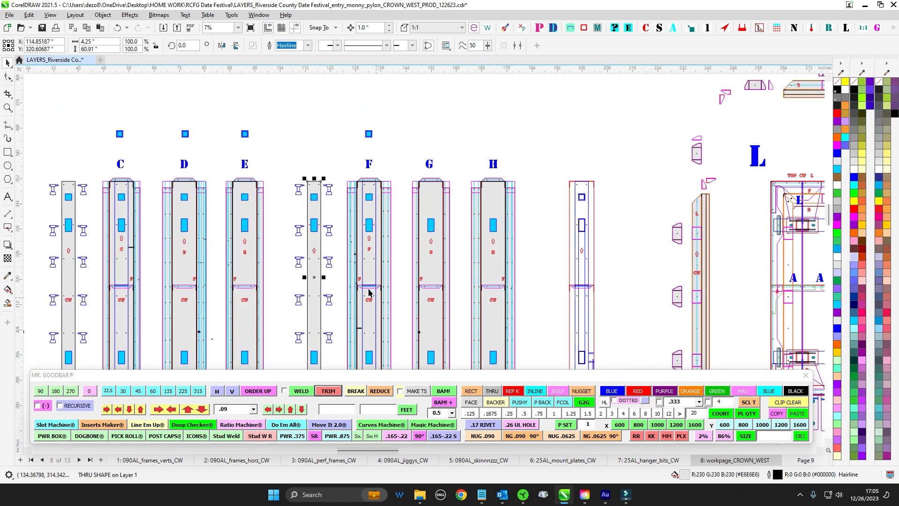
left_click_drag(269, 237, 505, 166)
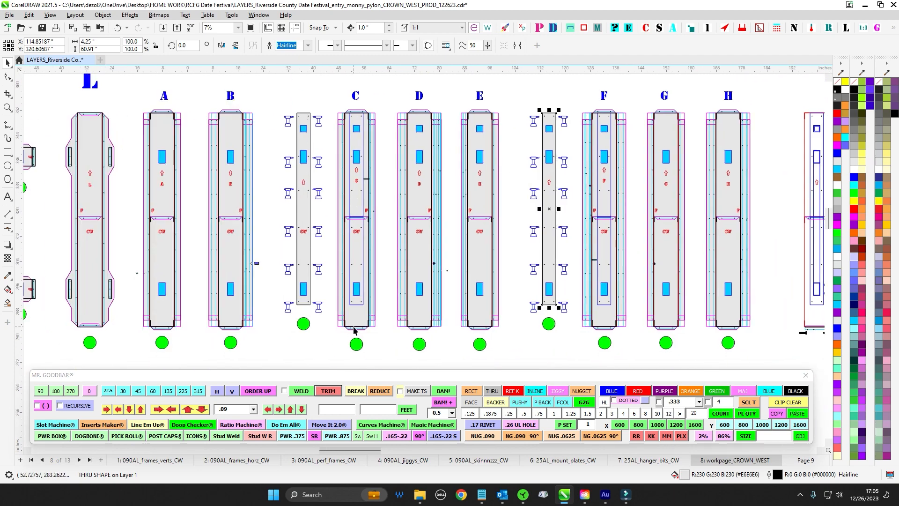
Step: Select the edge view of the narrow vertical plate at frame F in the crown layout
scroll(347, 283, "down", 2)
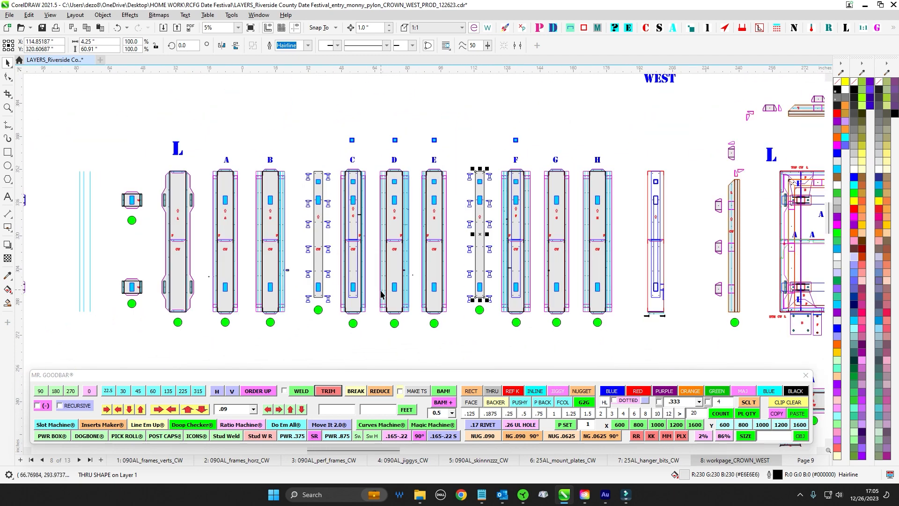
left_click_drag(424, 178, 168, 142)
scroll(457, 183, "up", 1)
left_click(459, 171)
scroll(473, 206, "up", 2)
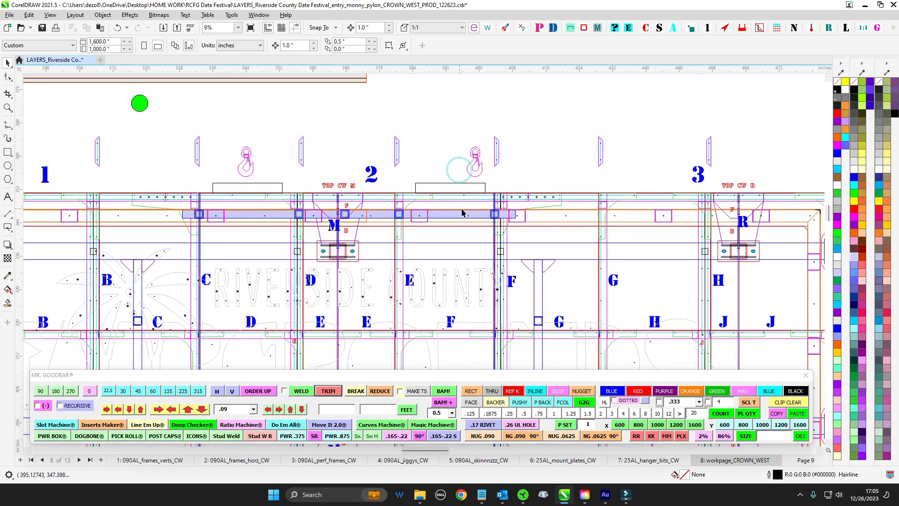
scroll(488, 174, "down", 1)
scroll(485, 162, "up", 1)
left_click(485, 160)
left_click(486, 159)
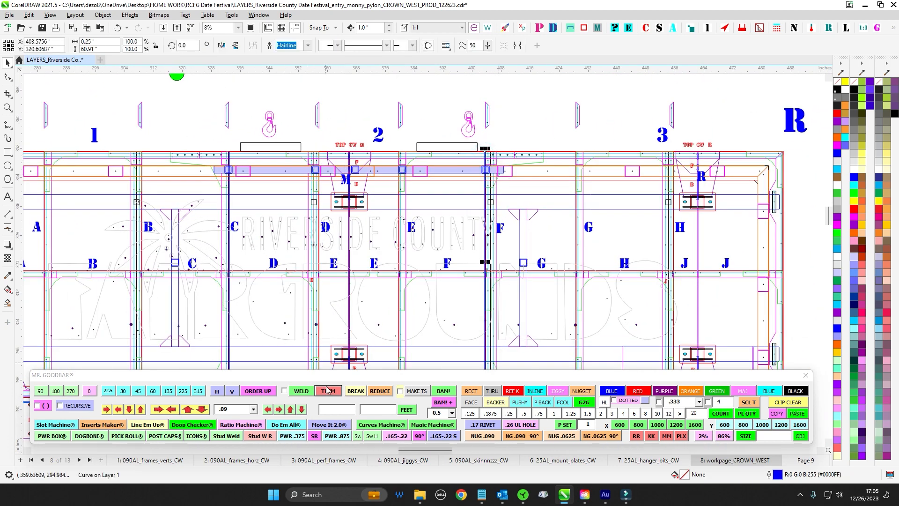
Step: Select the two rounded CW cover plates beneath the exploded section 2 top frame
scroll(368, 272, "down", 2)
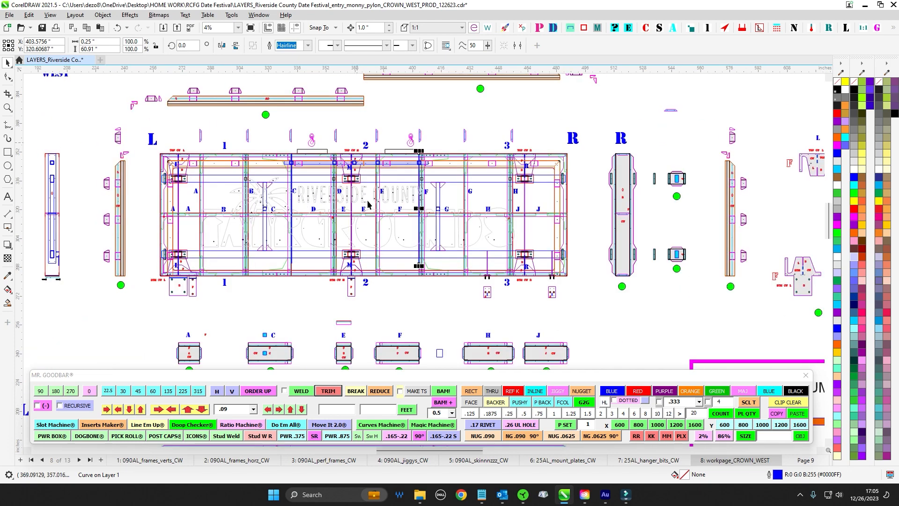
scroll(344, 117, "up", 2)
left_click(345, 116)
left_click_drag(276, 137, 309, 174)
left_click(454, 134)
scroll(440, 115, "down", 2)
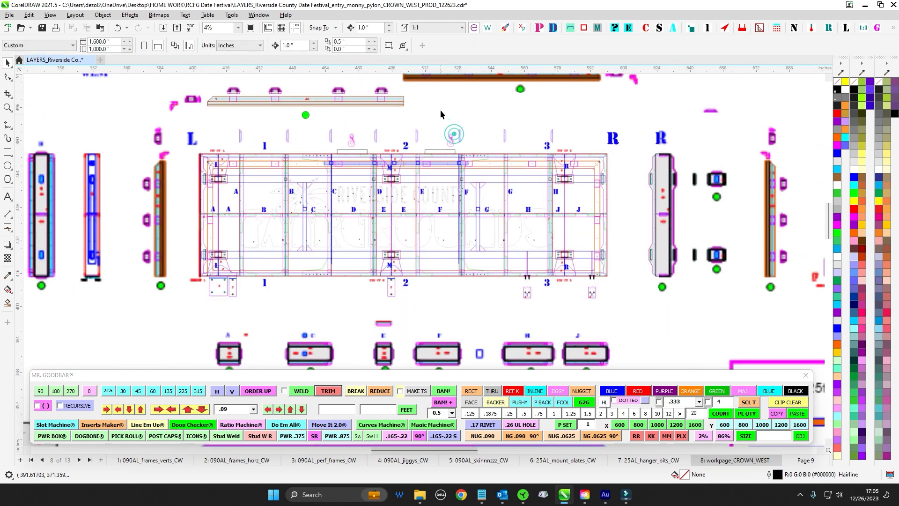
scroll(440, 112, "up", 2)
scroll(372, 134, "up", 1)
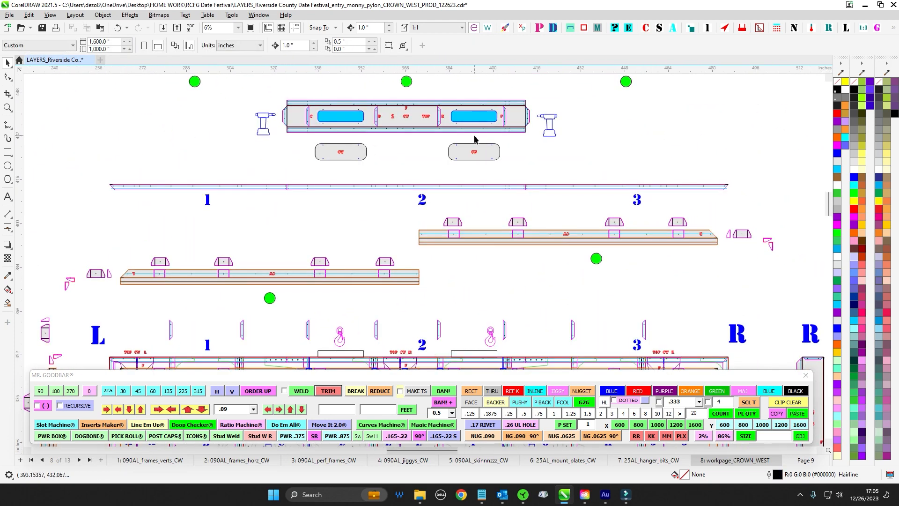
scroll(391, 144, "up", 1)
left_click_drag(249, 186, 603, 226)
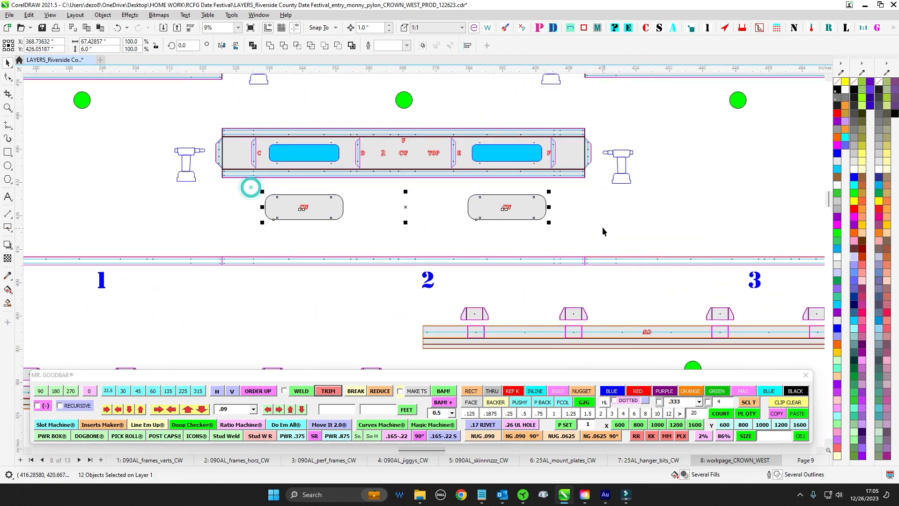
Step: Deselect the cover plates and trace the orange perimeter frame around the crown layout from the R end to the L corner
scroll(602, 222, "down", 2)
left_click_drag(649, 202, 496, 194)
left_click(514, 193)
left_click_drag(554, 230, 560, 144)
scroll(549, 197, "up", 2)
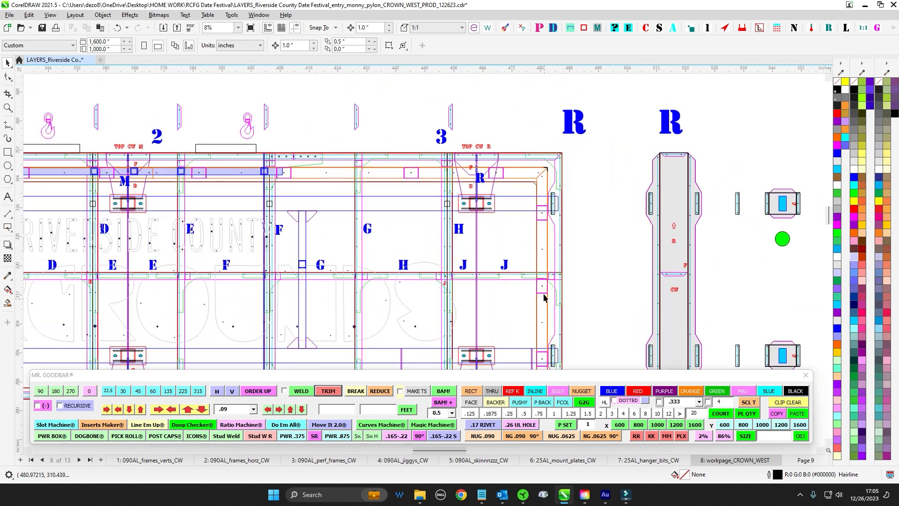
scroll(243, 163, "down", 2)
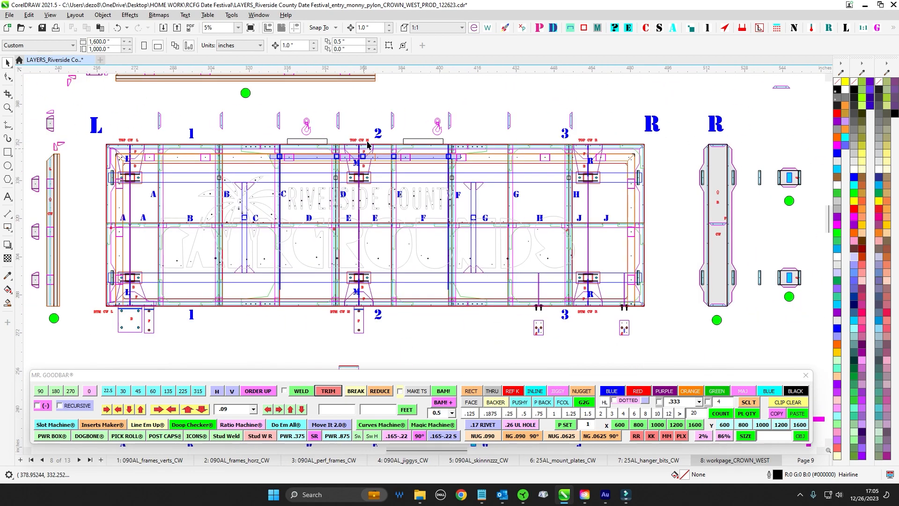
scroll(134, 159, "up", 3)
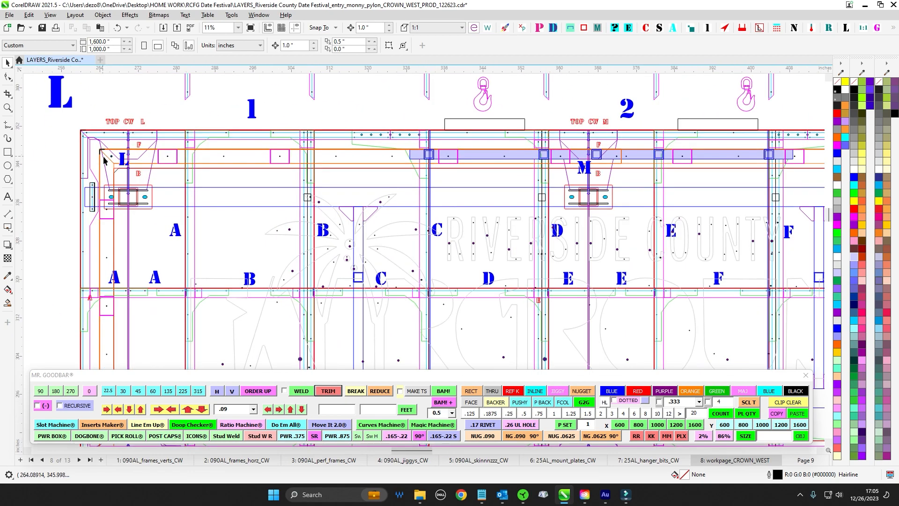
scroll(104, 159, "down", 5)
scroll(315, 168, "up", 3)
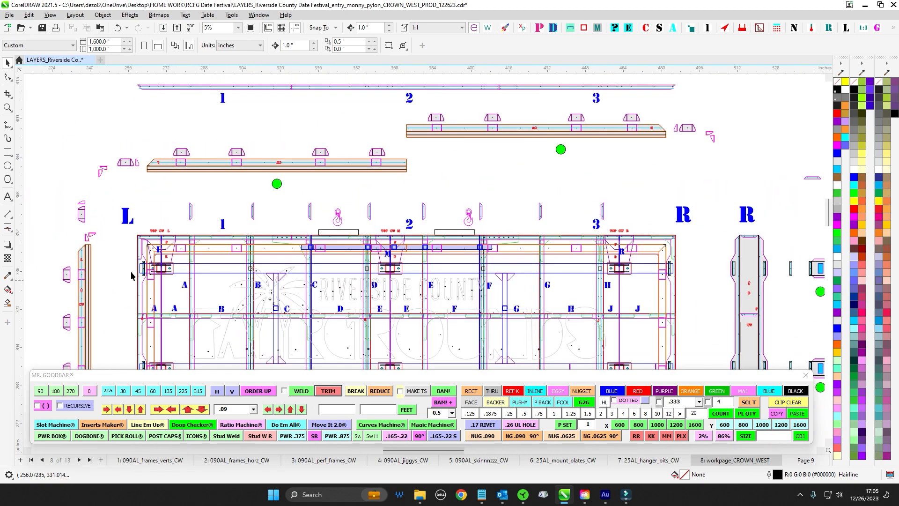
Step: Select the exploded perf frames beneath the PERF FRAMES label beside the main vertical west section
scroll(131, 276, "down", 4)
scroll(381, 125, "up", 2)
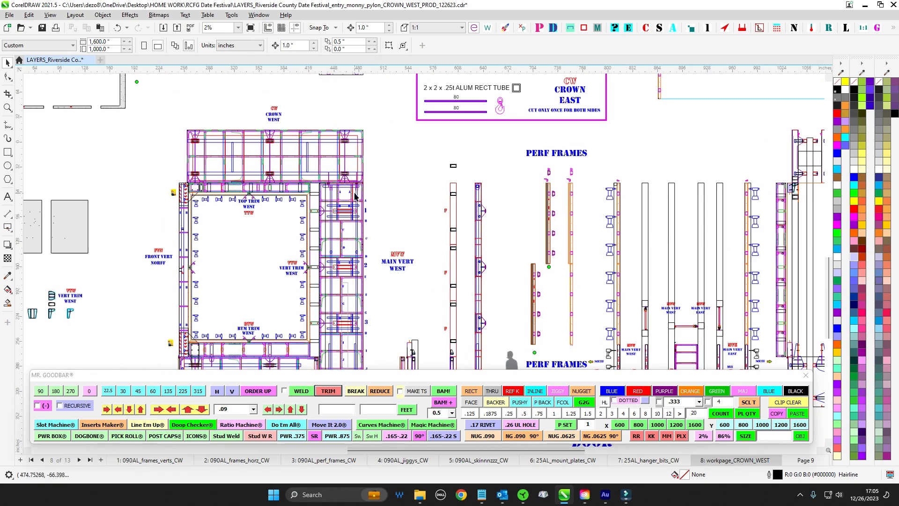
left_click_drag(411, 193, 253, 140)
left_click_drag(353, 112, 425, 307)
scroll(352, 184, "down", 3)
scroll(347, 121, "up", 3)
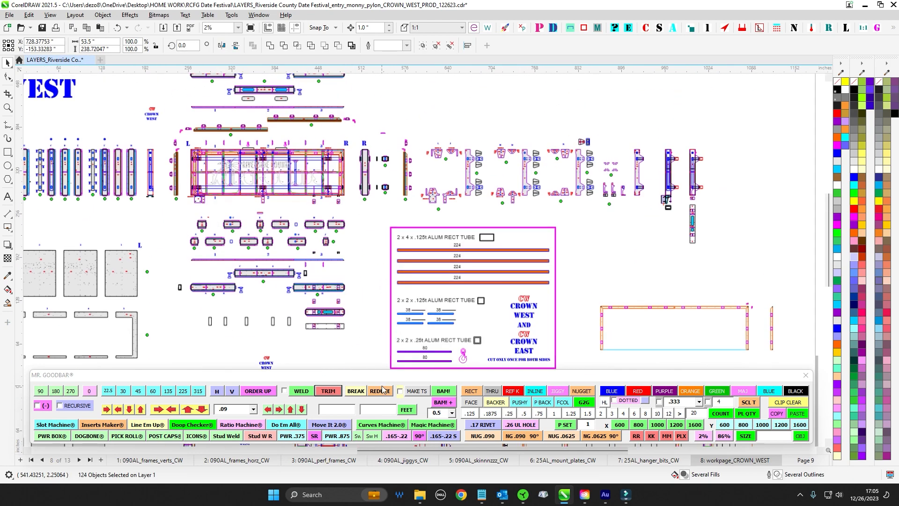
Step: Examine the exploded crown skin panels 1 to 5 and the matching border pieces of the F row
left_click_drag(92, 175, 268, 265)
scroll(277, 258, "down", 2)
left_click_drag(212, 302, 405, 168)
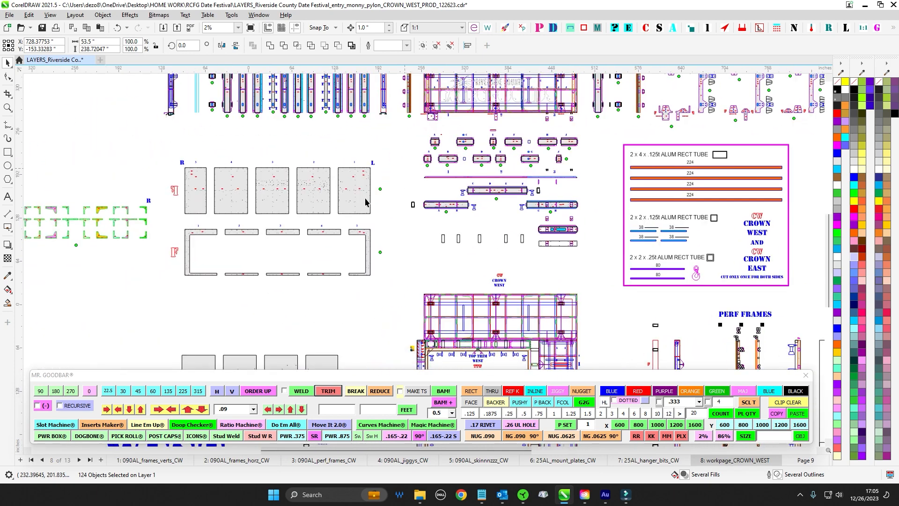
scroll(234, 232, "up", 1)
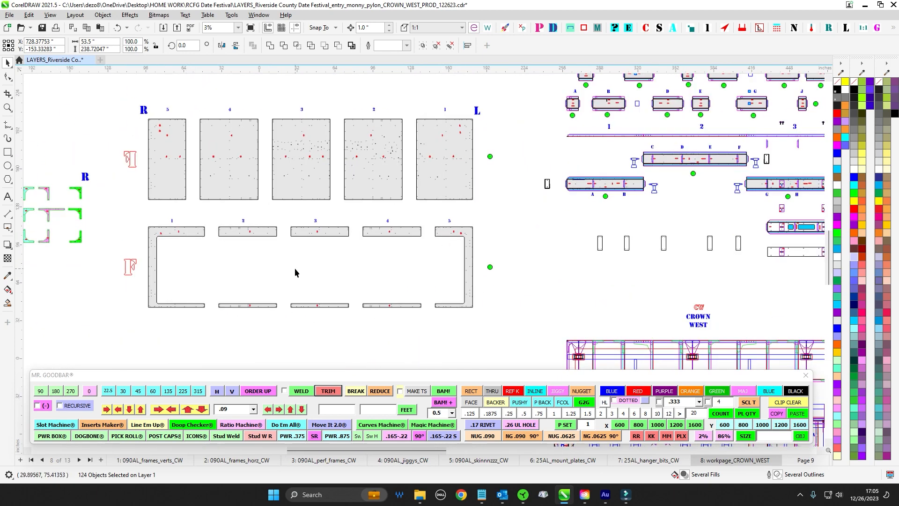
left_click_drag(526, 217, 479, 266)
left_click_drag(471, 129, 492, 166)
scroll(499, 287, "down", 1)
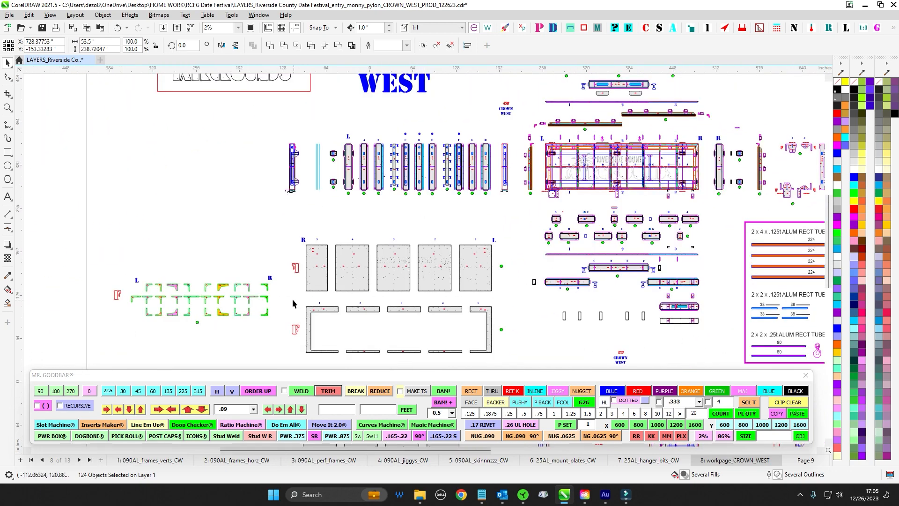
Step: Examine the coloured corner and T-shaped brackets A to H and R, including their hole positions
scroll(293, 304, "up", 4)
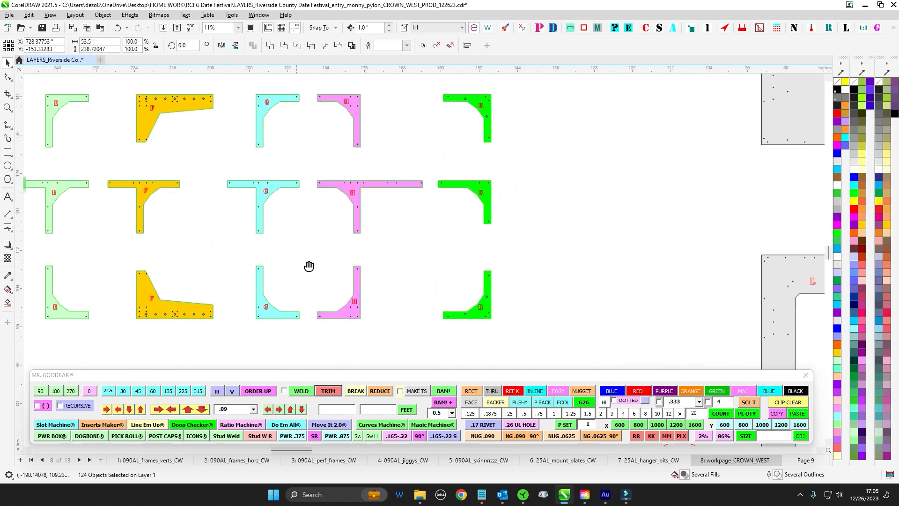
left_click_drag(310, 266, 417, 268)
left_click_drag(309, 233, 605, 215)
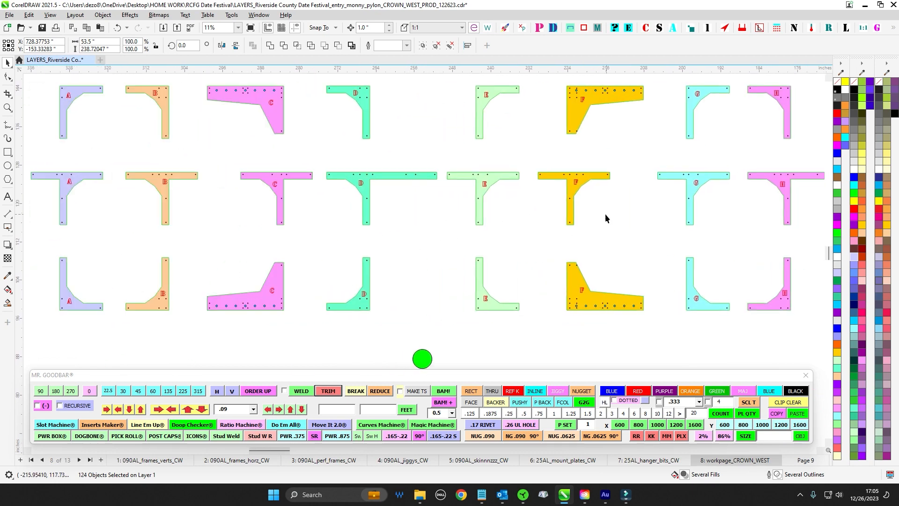
mouse_move(159, 211)
left_mouse_down()
mouse_move(385, 208)
mouse_move(172, 221)
left_mouse_up()
scroll(323, 190, "up", 2)
scroll(315, 180, "down", 3)
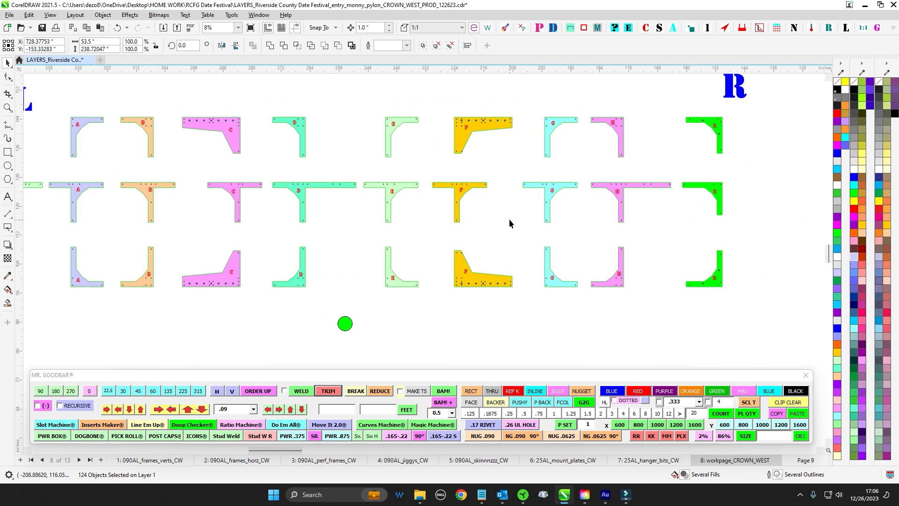
left_click_drag(582, 222, 514, 230)
scroll(575, 227, "up", 3)
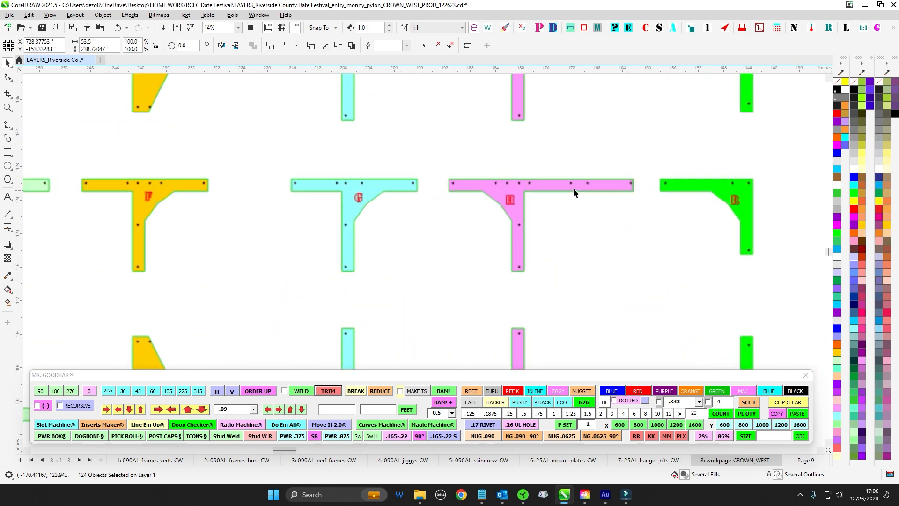
scroll(576, 190, "down", 6)
Step: Deselect the perf frames and examine sections 1 and 2 of the assembled crown layout
left_click_drag(572, 328, 519, 319)
left_click_drag(487, 153, 396, 157)
left_click(421, 153)
left_click_drag(729, 78, 232, 303)
left_click_drag(486, 266, 276, 285)
scroll(449, 178, "up", 2)
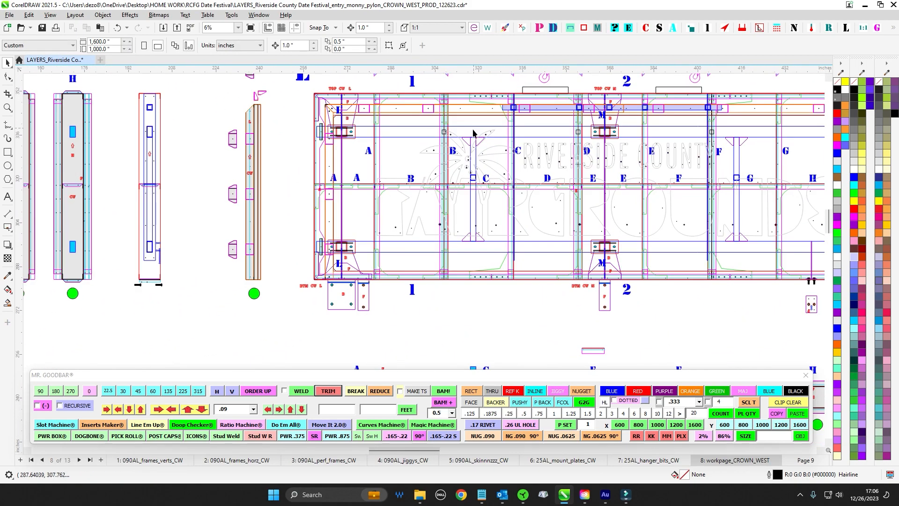
left_click_drag(683, 308, 534, 302)
Step: Examine the two rows of exploded horizontal frames A to J below the crown layout
scroll(533, 299, "down", 4)
left_click_drag(409, 323, 376, 138)
scroll(403, 252, "up", 3)
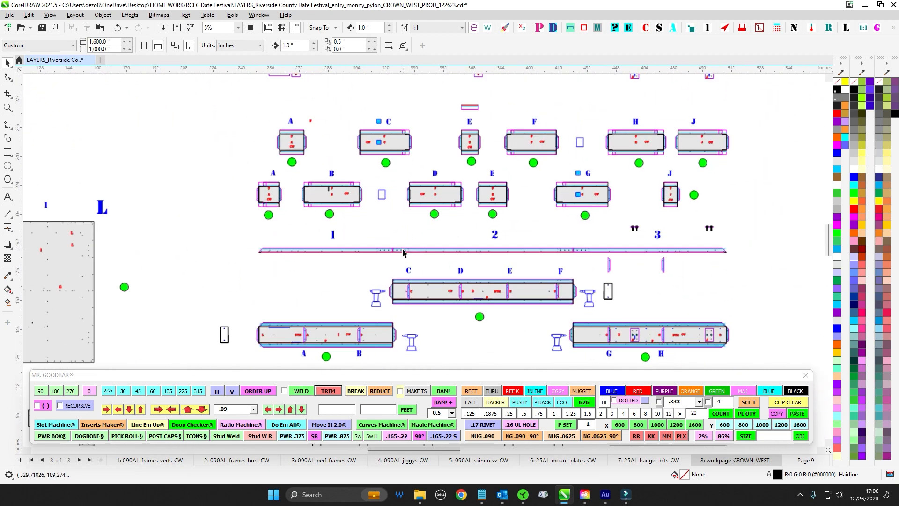
scroll(445, 182, "up", 3)
scroll(502, 157, "down", 2)
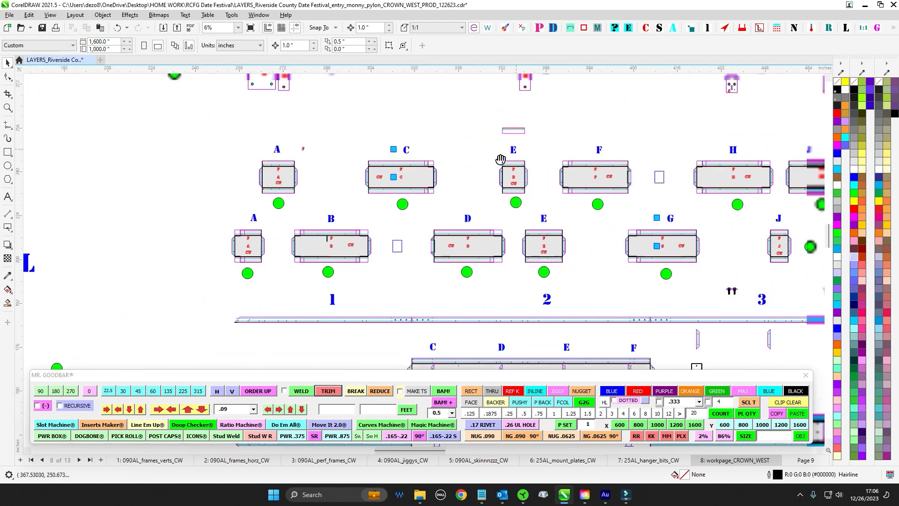
scroll(407, 217, "up", 2)
scroll(417, 207, "down", 5)
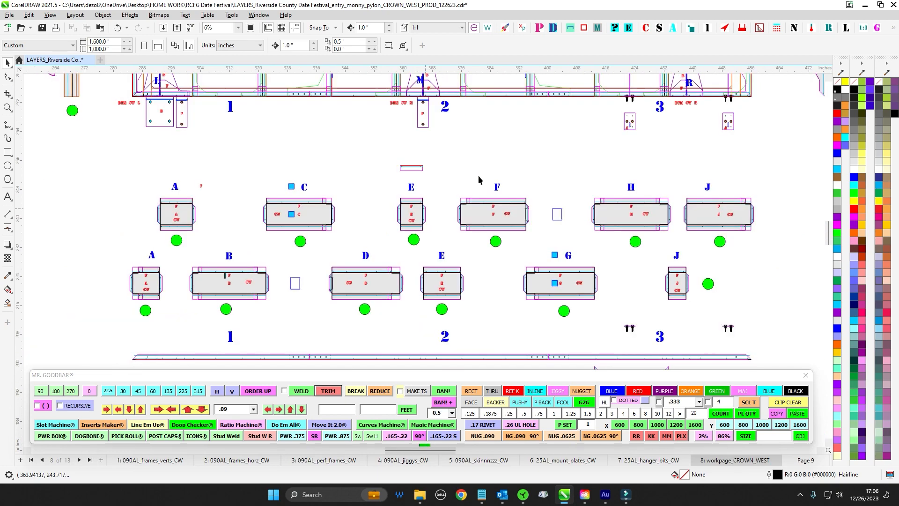
Step: Compare the end notches of horizontal frames F and D with the separate rectangular cut-out outlines beside them
scroll(398, 262, "up", 6)
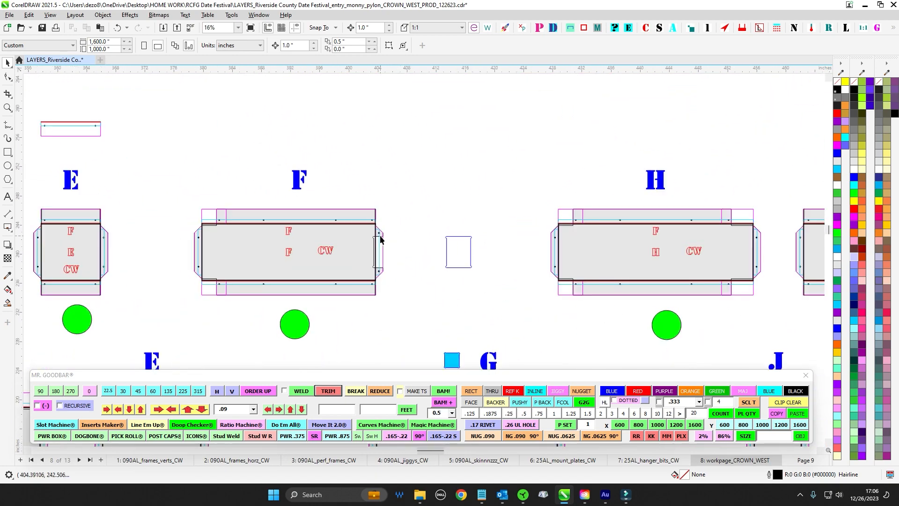
scroll(417, 268, "down", 1)
left_click_drag(433, 272, 709, 236)
left_click_drag(297, 253, 369, 241)
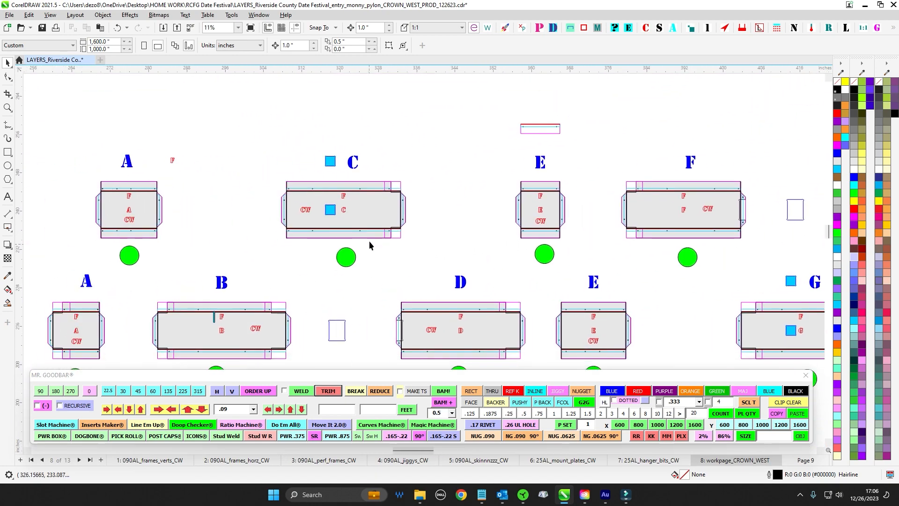
left_click_drag(357, 279, 221, 180)
scroll(274, 201, "up", 2)
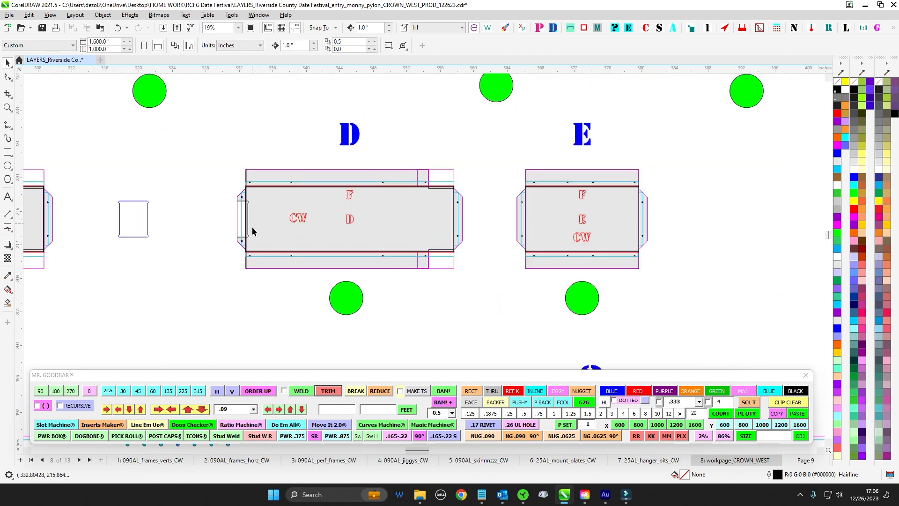
scroll(263, 252, "down", 3)
Step: Examine how the vertical plates at frames C and F run past the horizontal frames in the crown layout
left_click_drag(312, 118, 291, 274)
left_click_drag(293, 179, 293, 321)
left_click_drag(267, 165, 307, 243)
scroll(287, 171, "up", 1)
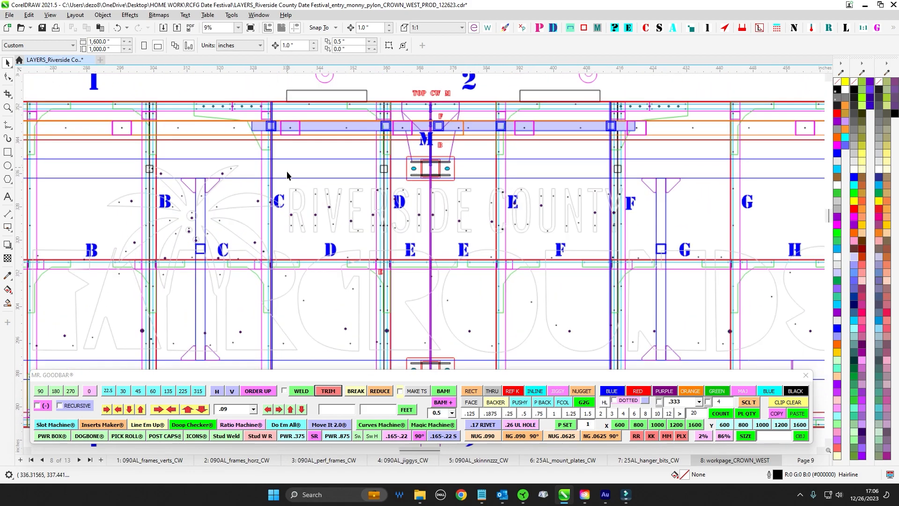
scroll(267, 297, "up", 4)
scroll(259, 299, "down", 5)
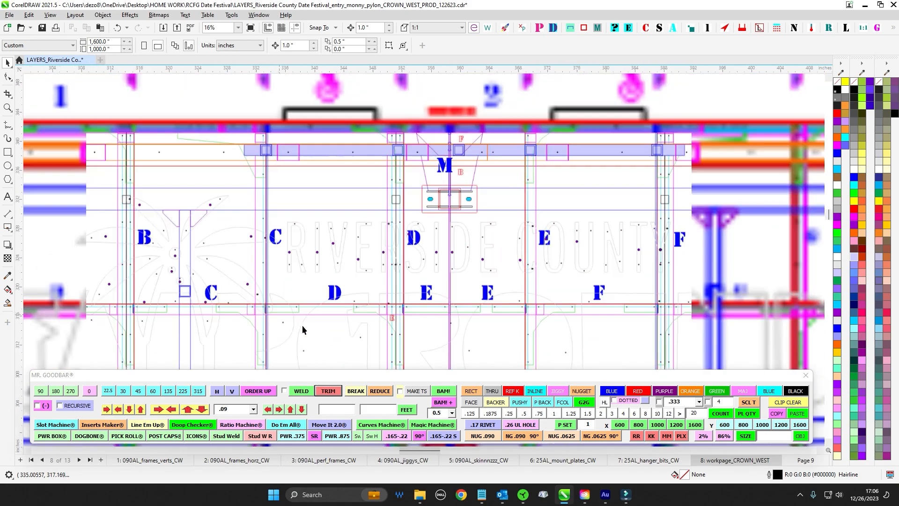
scroll(392, 191, "up", 1)
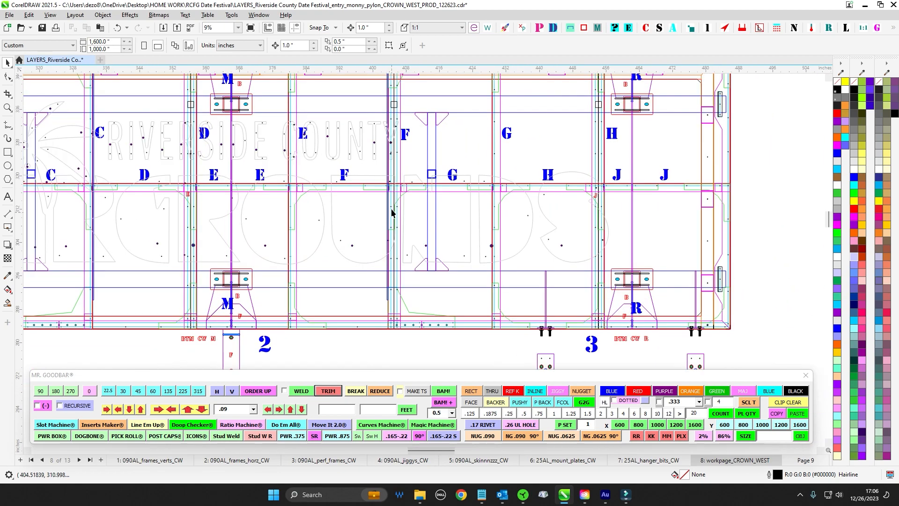
Step: Examine the BTM CW M mount plate and the bolted plates beneath section 3 of the crown
scroll(393, 225, "down", 3)
scroll(337, 214, "up", 5)
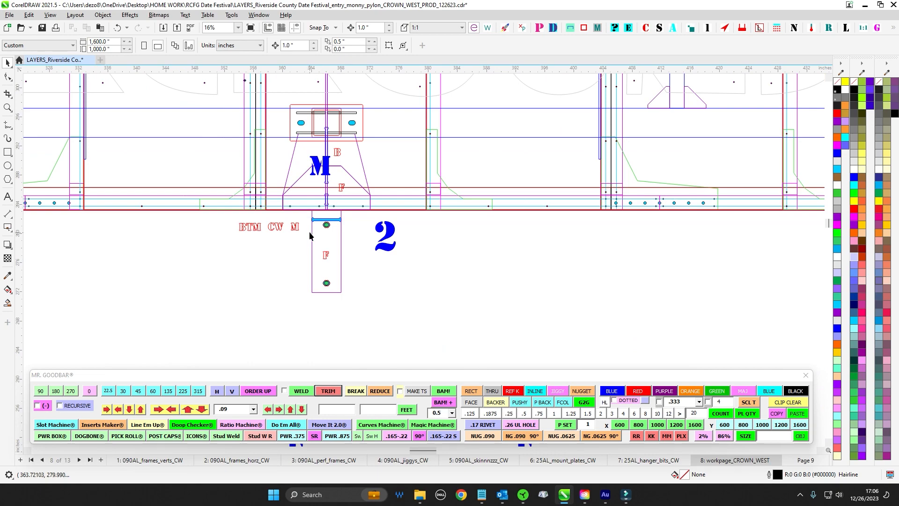
scroll(328, 210, "down", 4)
scroll(429, 276, "up", 3)
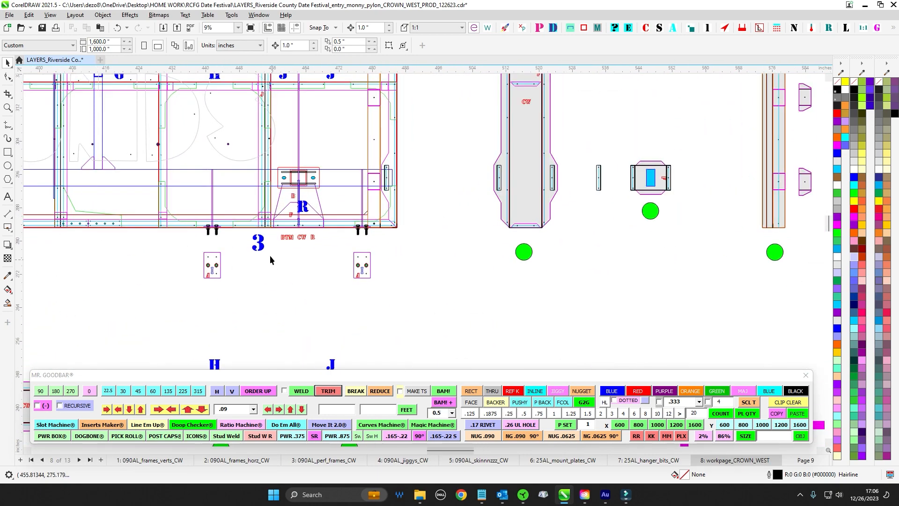
Step: Select each of the two bolted hanger assemblies at the lower edge of crown section 3 in turn
scroll(399, 192, "up", 2)
left_click(370, 250)
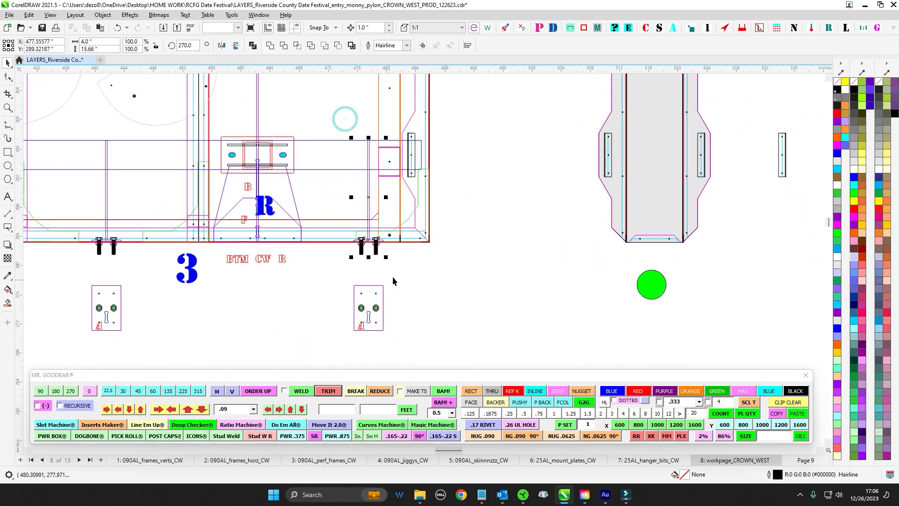
left_click_drag(78, 123, 151, 277)
Step: Select the matching hanger plate at the upper outer corner of the main vertical frame and inspect its bolts
scroll(197, 281, "down", 5)
left_click_drag(297, 314, 373, 75)
left_click_drag(363, 245, 376, 46)
scroll(345, 201, "up", 5)
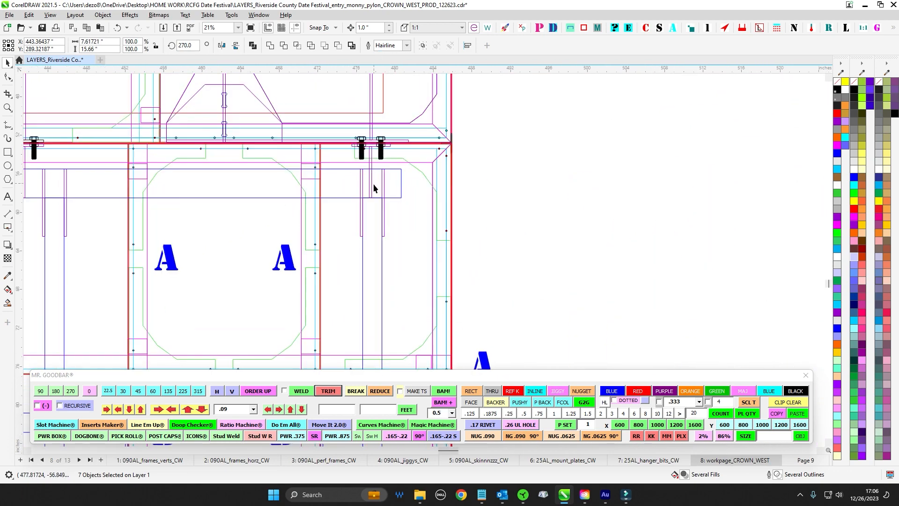
left_click_drag(402, 222, 342, 142)
scroll(369, 149, "up", 1)
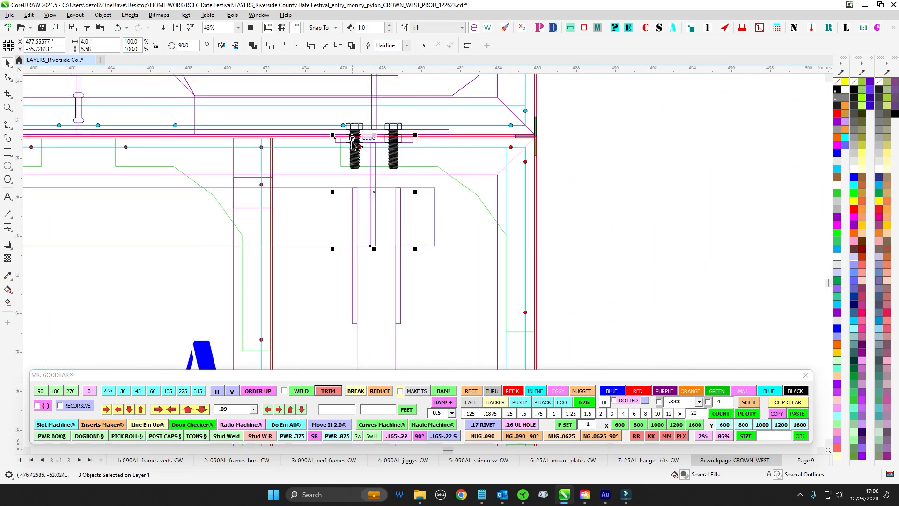
Step: Examine how the bolted hanger plates line up along the joint between crown section 3 and the main vertical
scroll(376, 187, "down", 2)
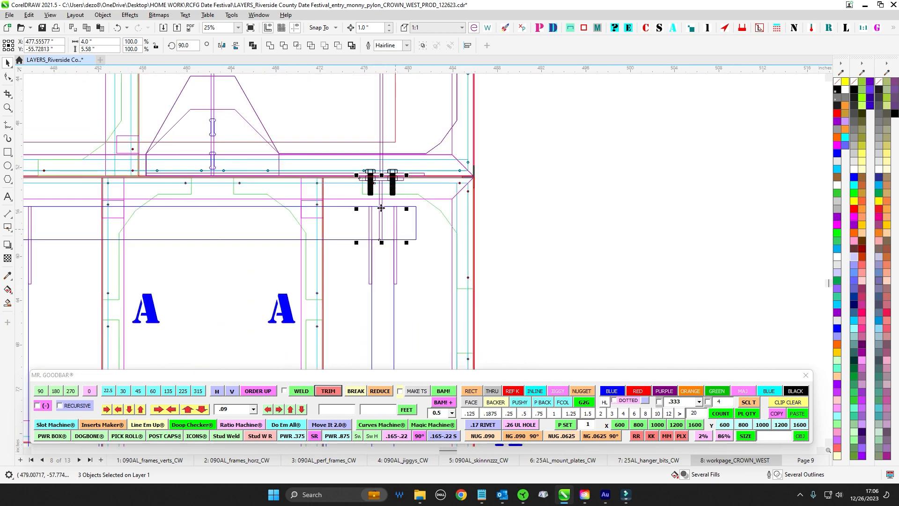
scroll(361, 202, "down", 1)
scroll(361, 201, "down", 3)
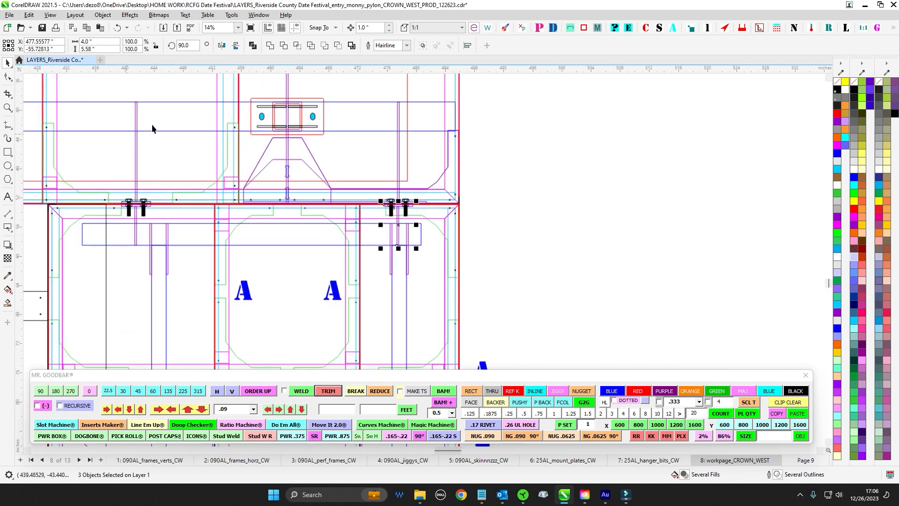
scroll(346, 291, "up", 2)
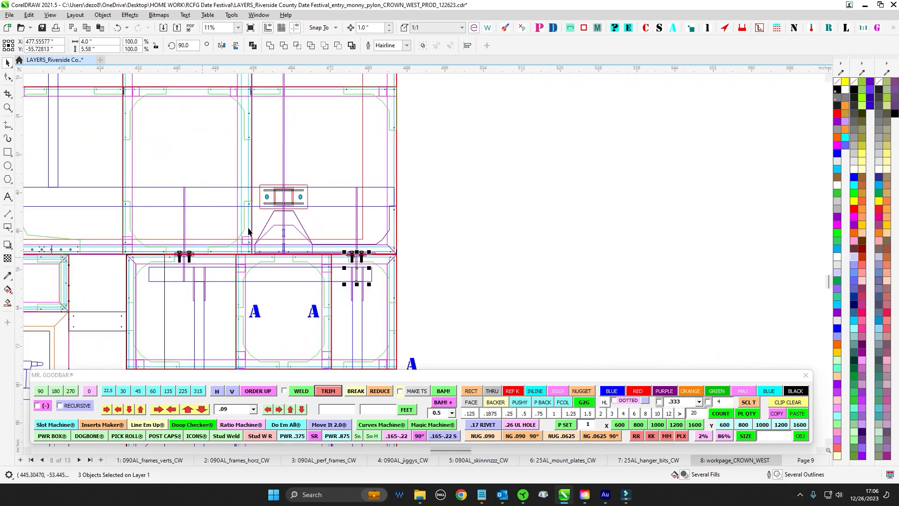
scroll(403, 205, "down", 4)
Step: Find the two F hanger brackets and their drilled base plates among the crown mount plate parts
left_click_drag(441, 201, 273, 324)
left_click_drag(273, 152, 217, 352)
left_click_drag(329, 176, 305, 243)
scroll(116, 200, "up", 1)
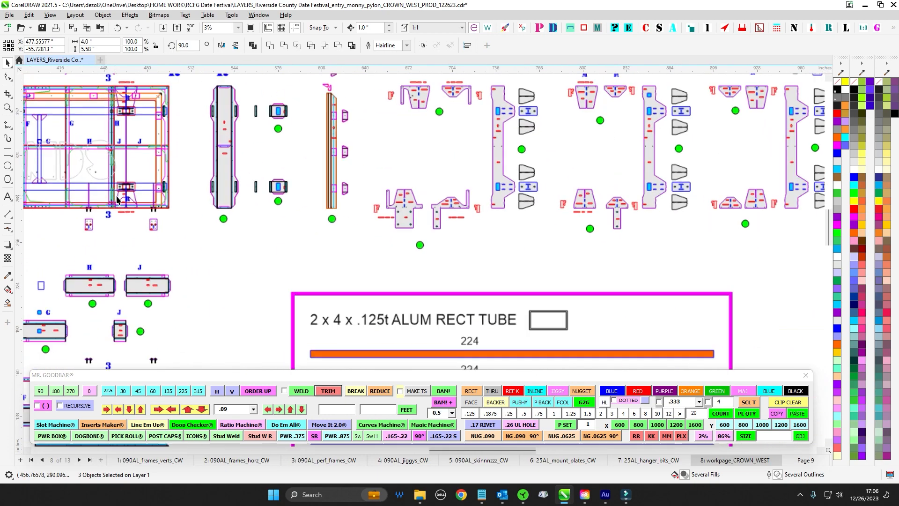
scroll(116, 200, "up", 2)
scroll(165, 232, "down", 1)
left_click_drag(321, 283, 140, 276)
left_click_drag(382, 274, 223, 268)
left_click_drag(585, 268, 293, 284)
left_click_drag(646, 281, 529, 286)
scroll(532, 188, "up", 3)
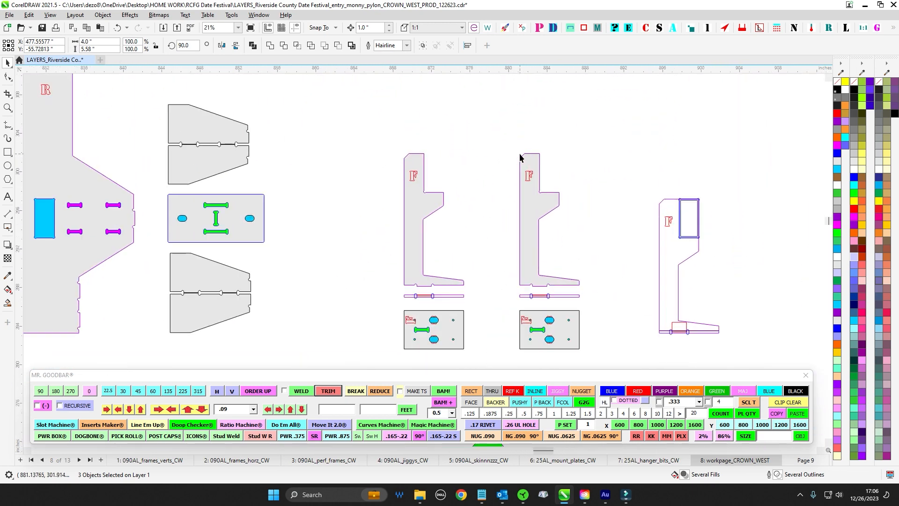
Step: Examine the crown's side section to see how the F hanger bracket fits around the tube and meets its base plate
left_click_drag(574, 169, 97, 187)
scroll(302, 186, "down", 1)
scroll(341, 204, "down", 1)
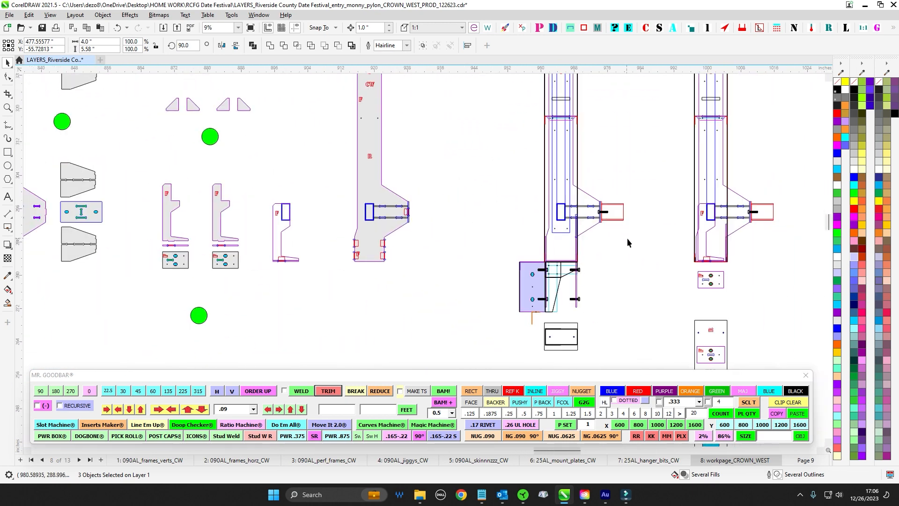
scroll(601, 232, "up", 3)
left_click_drag(601, 245, 329, 117)
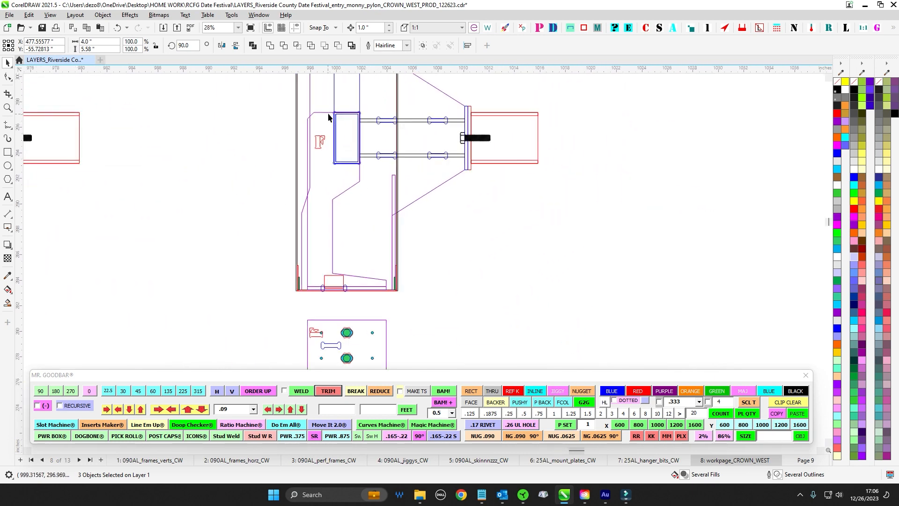
left_click(236, 146)
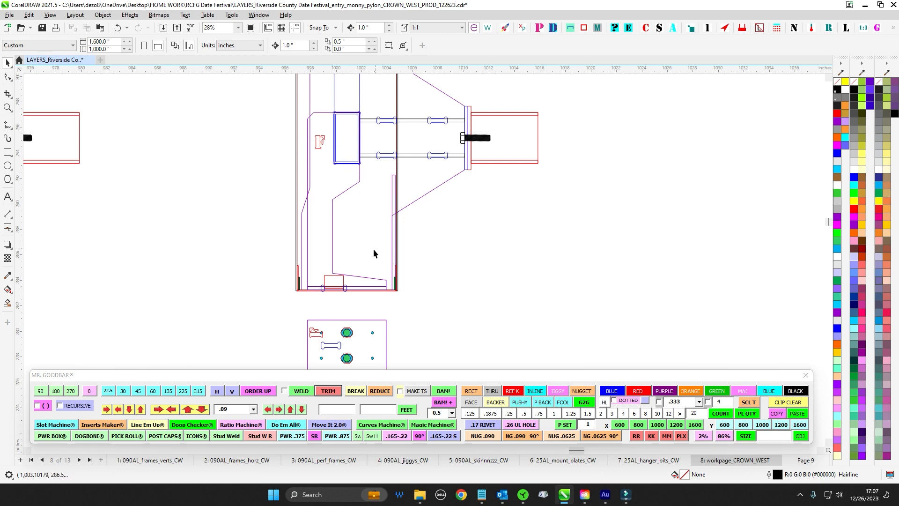
scroll(374, 253, "down", 2)
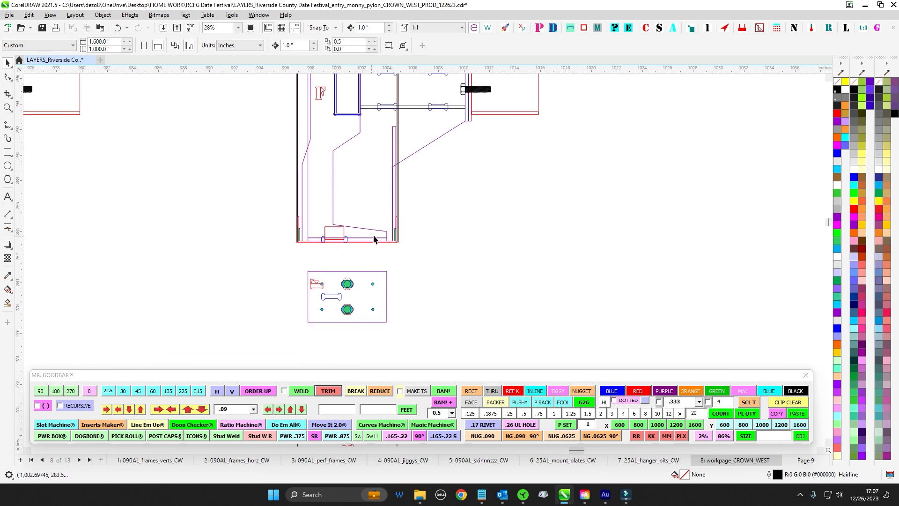
Step: Inspect the bolts through the lower edge of crown section 3 near the R mount, selecting the outer bolt assembly's geometry
scroll(344, 164, "down", 10)
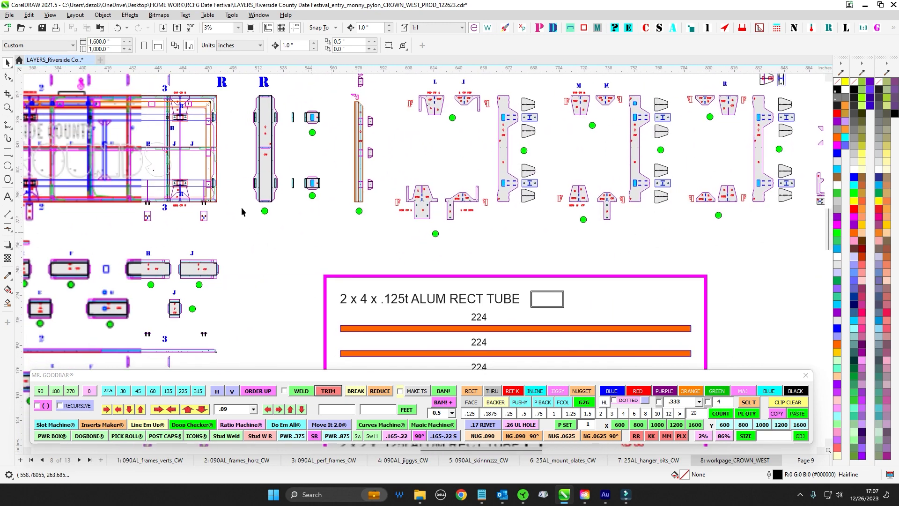
scroll(155, 179, "up", 10)
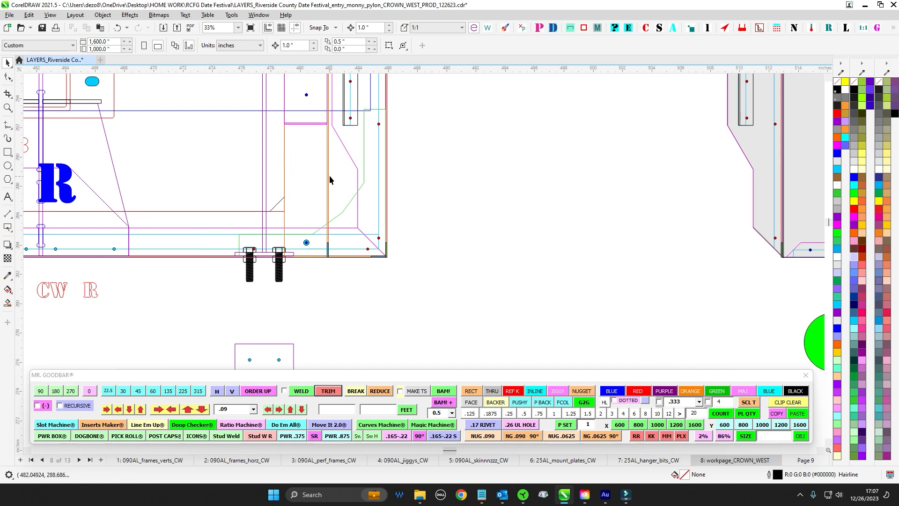
scroll(328, 178, "down", 2)
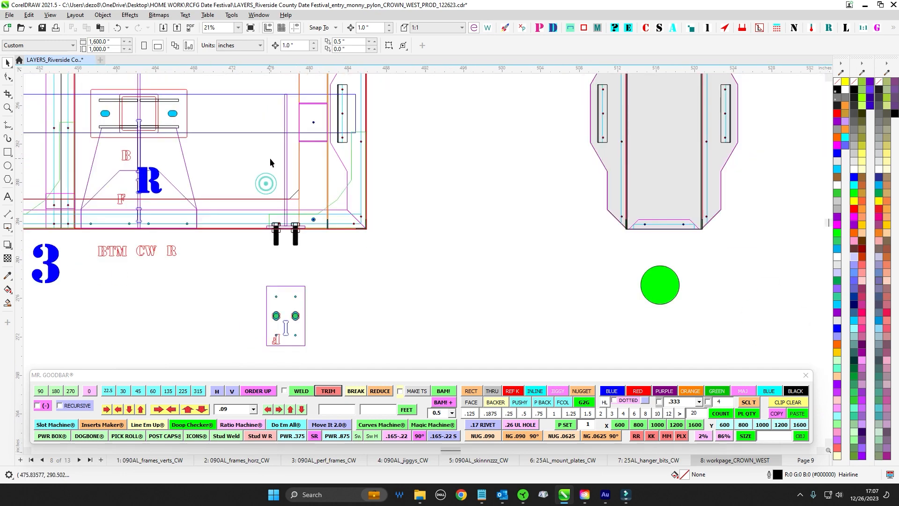
scroll(298, 228, "down", 2)
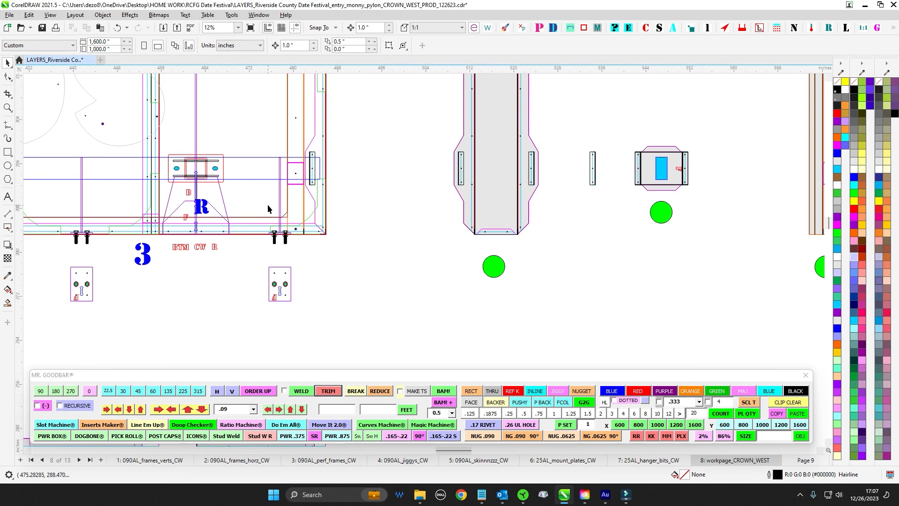
scroll(275, 214, "up", 2)
left_click(283, 232)
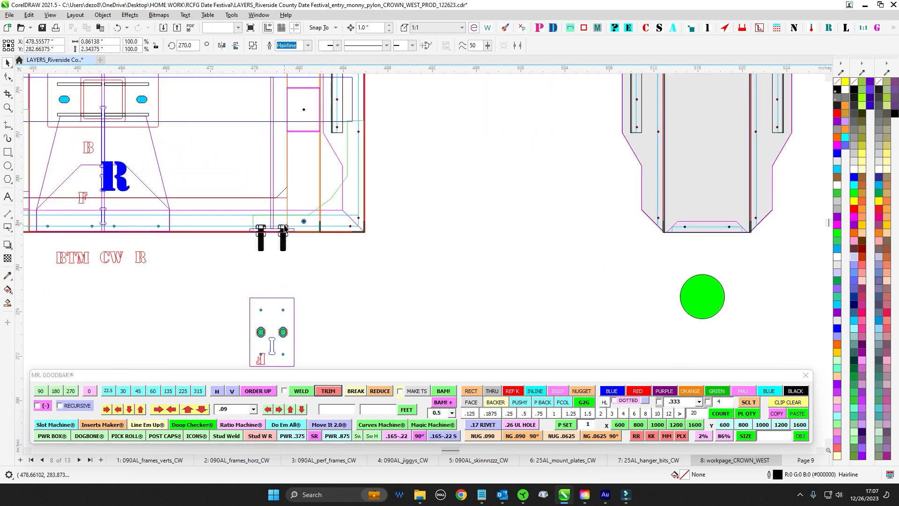
left_click(336, 270)
scroll(269, 177, "up", 1)
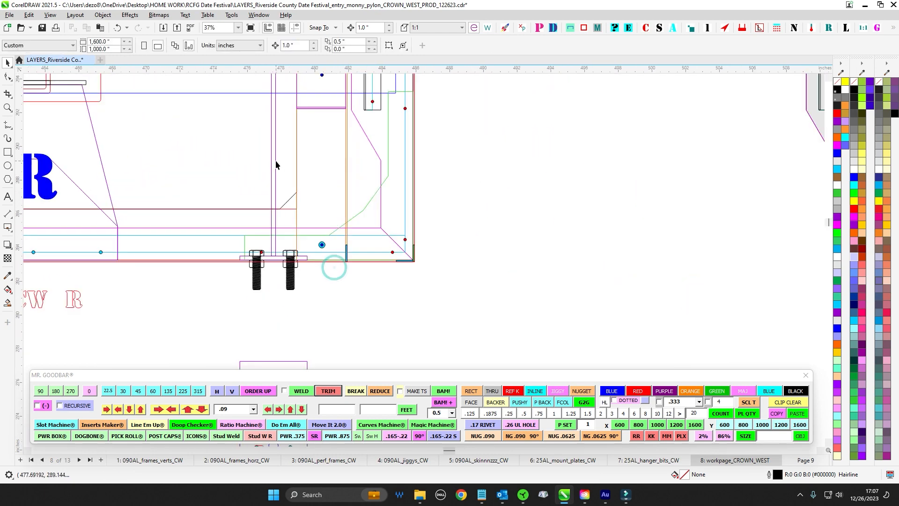
scroll(294, 180, "down", 8)
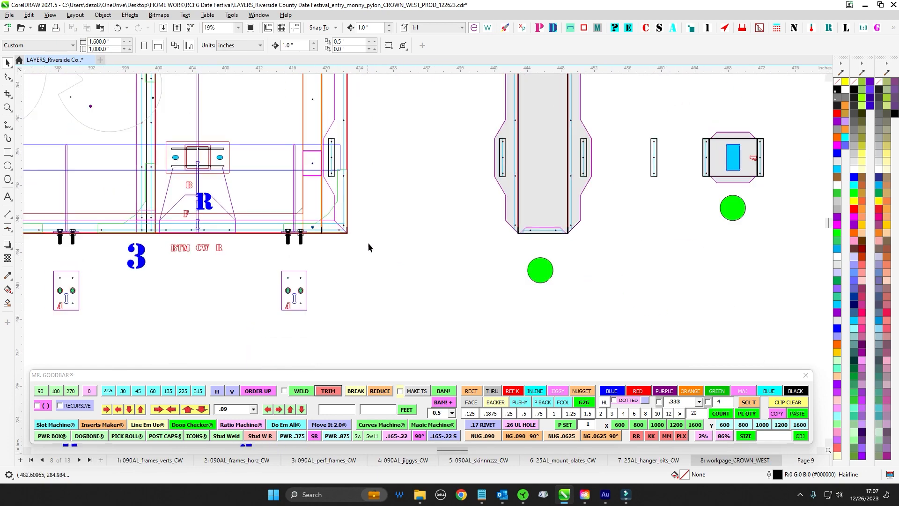
Step: Review the pair of F hanger bracket cut parts and their slotted base plates once more
scroll(563, 208, "up", 3)
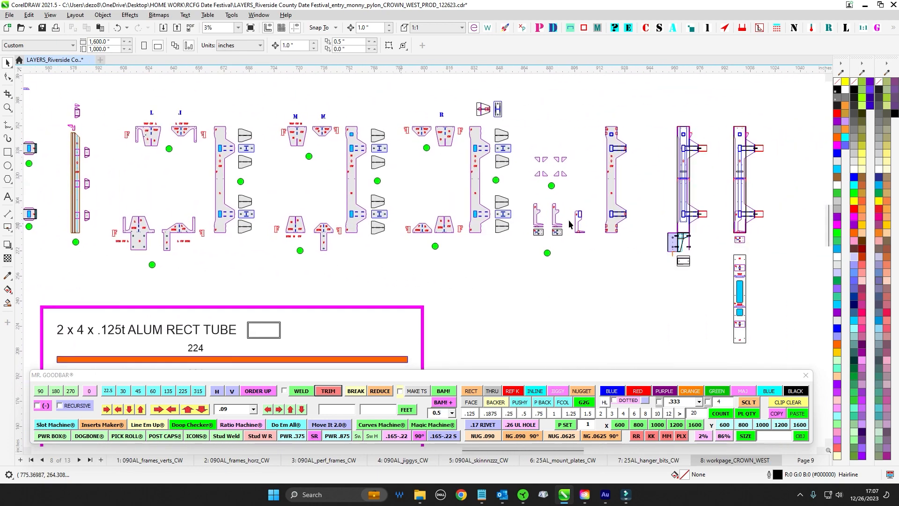
scroll(551, 225, "up", 2)
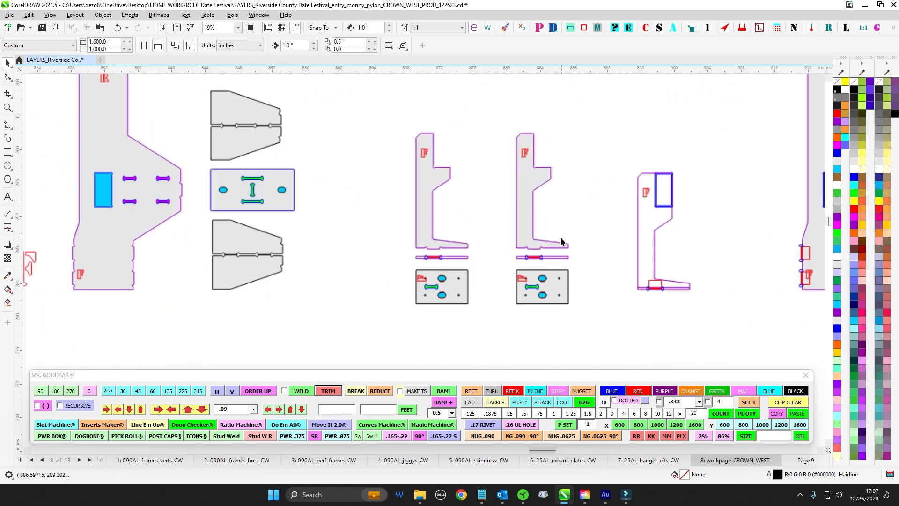
left_click_drag(475, 205, 468, 283)
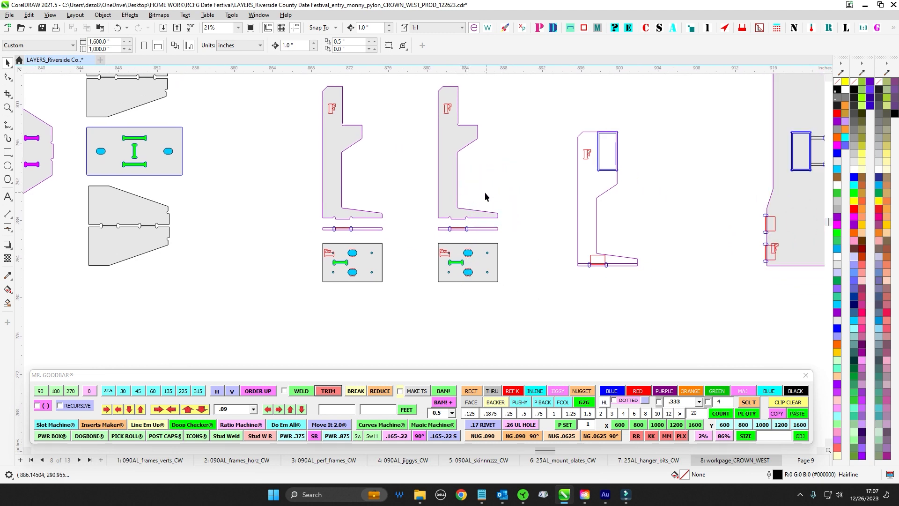
scroll(513, 208, "down", 3)
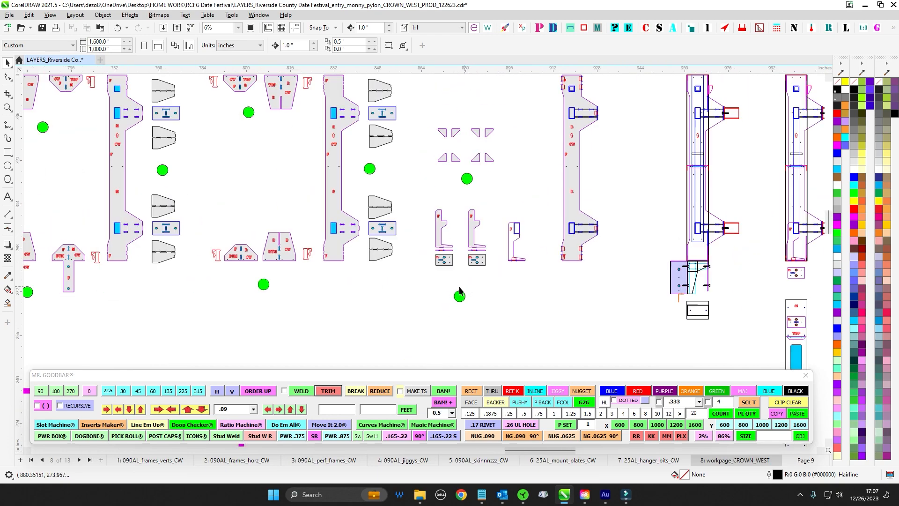
Step: Select the upper part of the Main Vert West assembly beneath the Crown West section
left_click_drag(482, 283, 662, 249)
left_click_drag(273, 190, 603, 175)
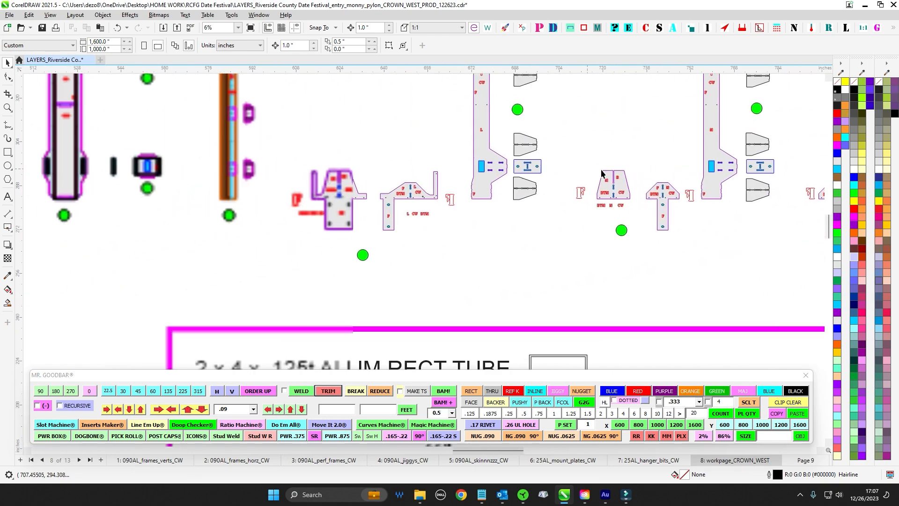
left_click_drag(244, 266, 562, 201)
scroll(561, 201, "down", 1)
left_click_drag(468, 224, 410, 145)
scroll(412, 278, "down", 2)
left_click_drag(413, 279, 392, 72)
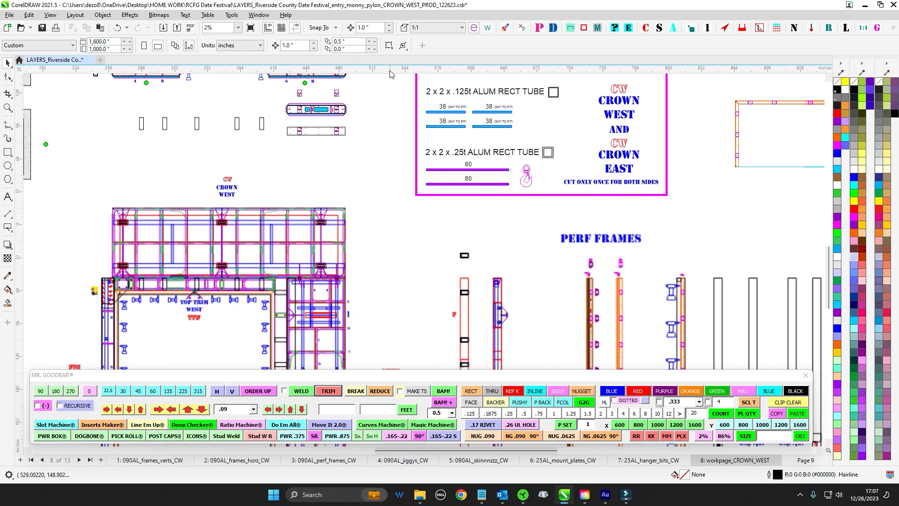
left_click_drag(373, 285, 265, 364)
scroll(382, 161, "up", 1)
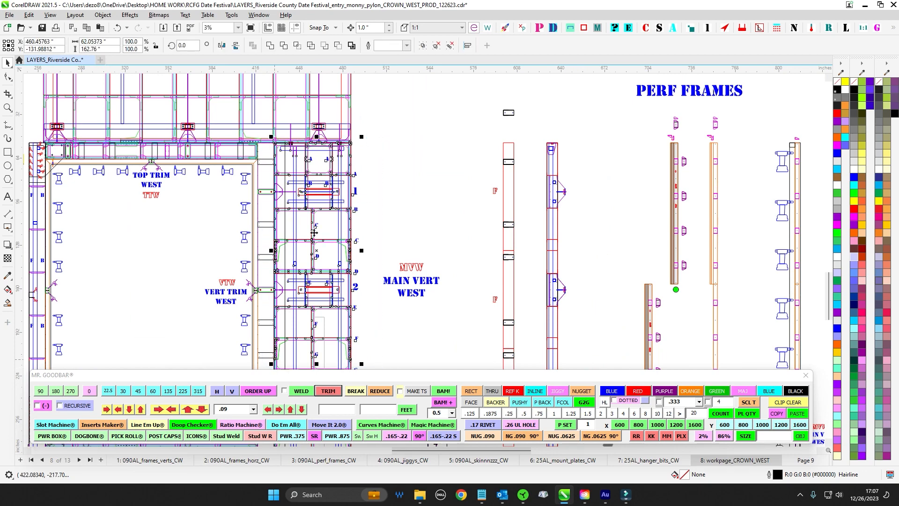
left_click_drag(381, 138, 411, 229)
scroll(345, 220, "up", 4)
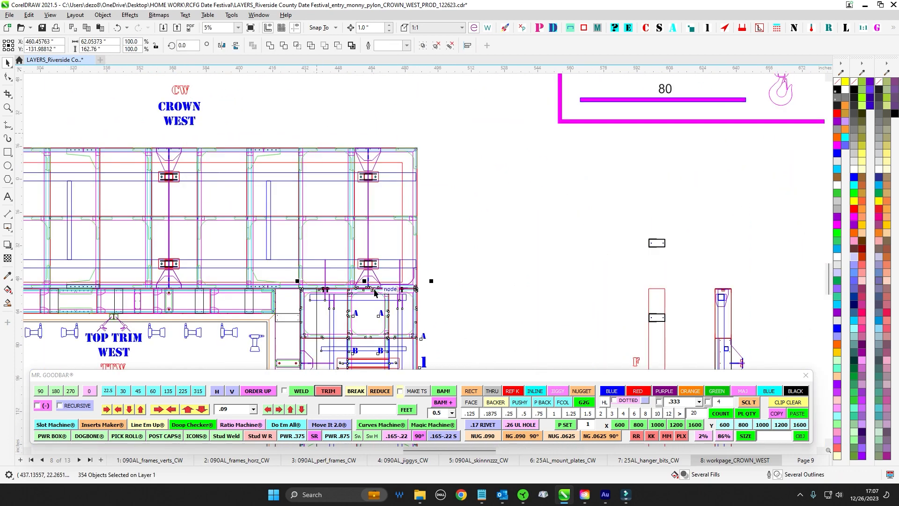
Step: Clear the selection and examine the two bolted connections where the crown sits on the main vertical
left_click(638, 300)
scroll(474, 286, "up", 1)
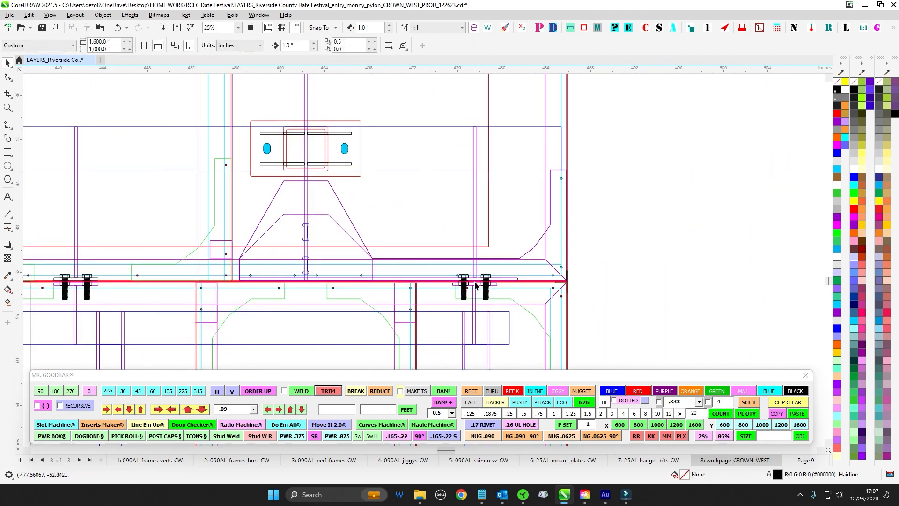
scroll(475, 283, "down", 1)
scroll(480, 289, "down", 3)
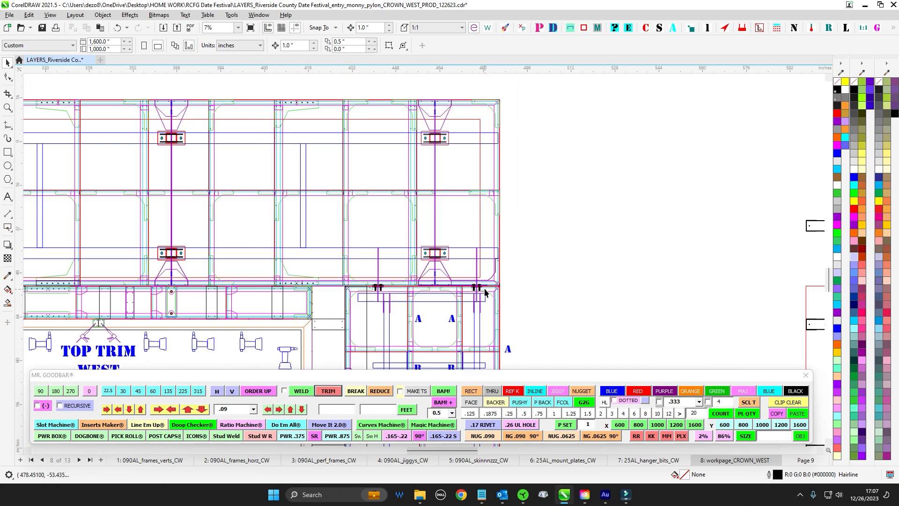
scroll(506, 206, "up", 2)
Step: Compare the hanger plate hole patterns on the BTM CW section 3 panel and the MAIN TOP panel, selecting the MAIN TOP panel
scroll(390, 270, "up", 5)
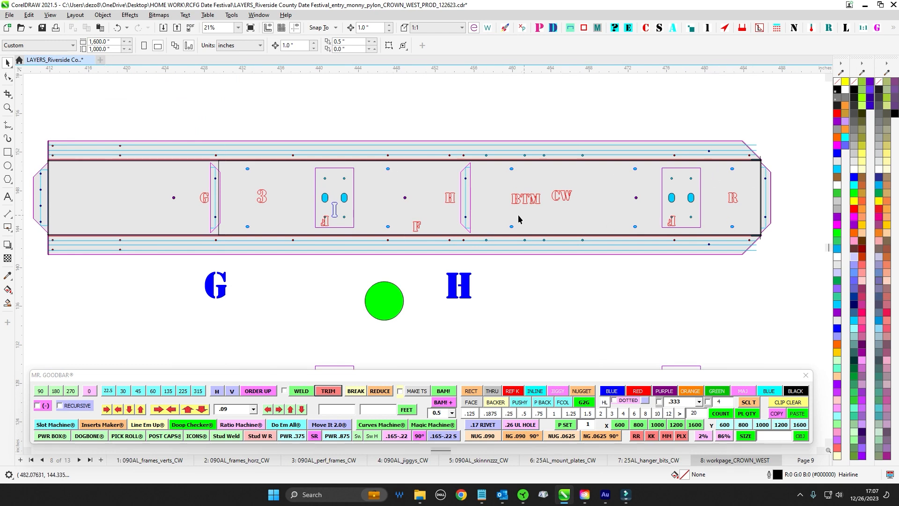
scroll(507, 171, "down", 3)
scroll(337, 244, "up", 2)
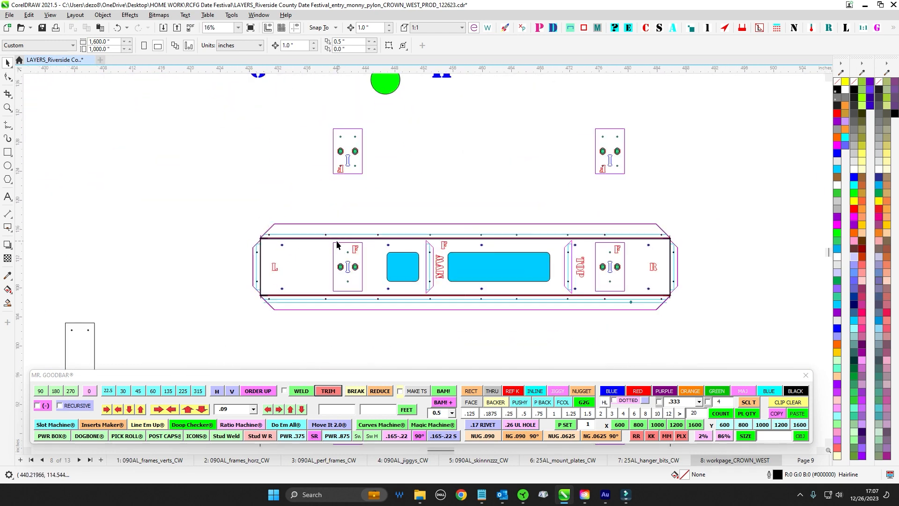
left_click_drag(710, 314, 713, 310)
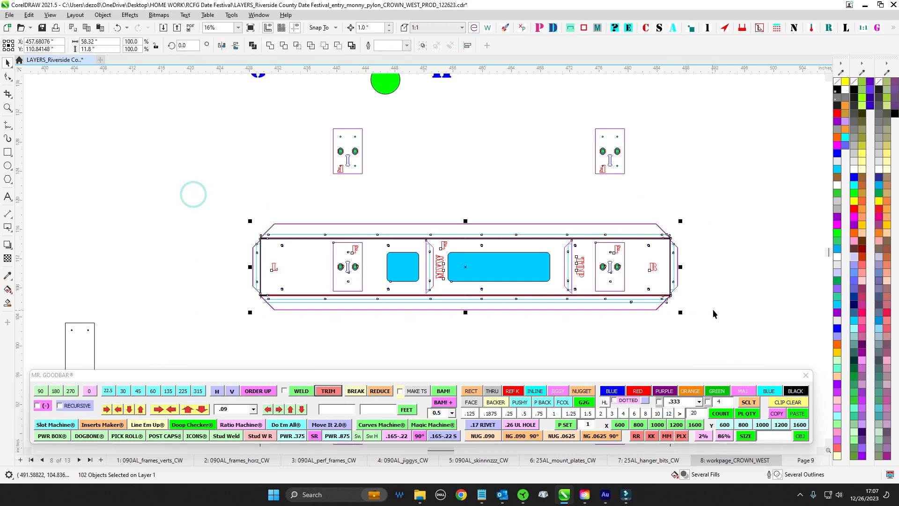
scroll(428, 255, "up", 1)
scroll(427, 242, "down", 1)
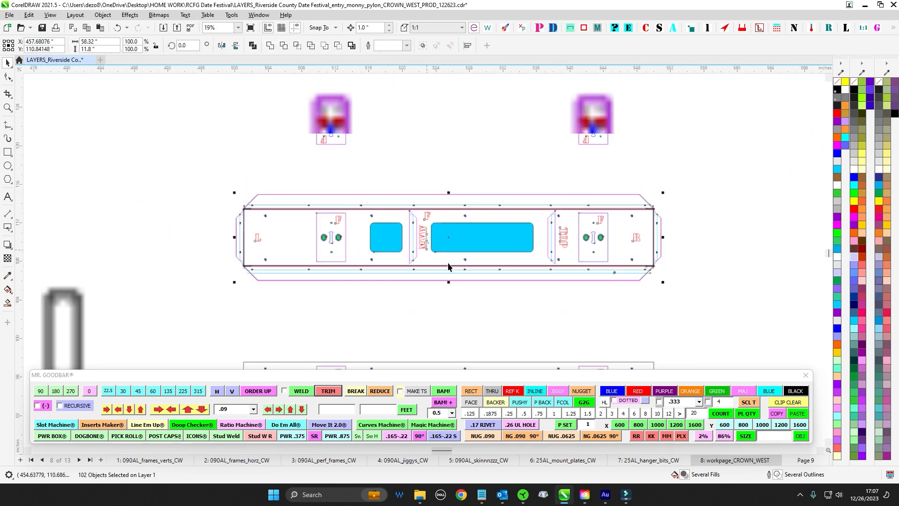
left_click_drag(464, 113, 477, 296)
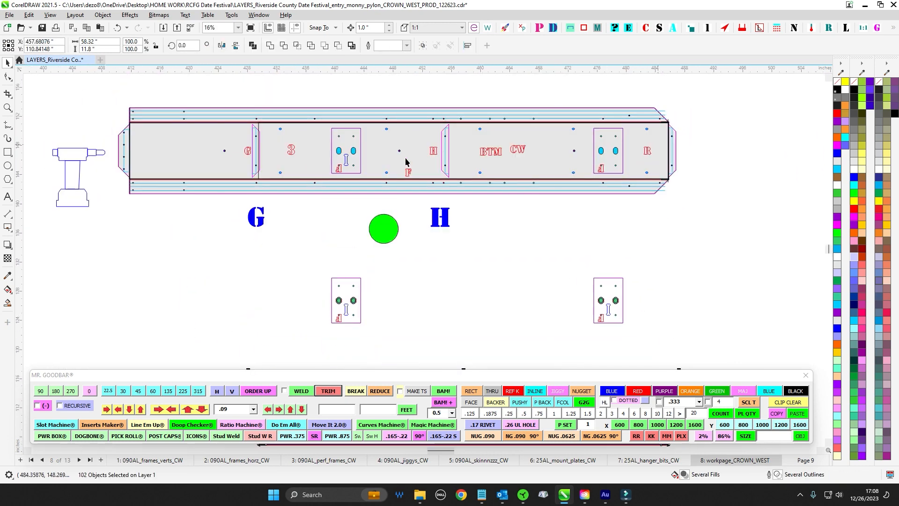
Step: Review the bottom panels of sections 1 to 3, clear the selection, and view the full Crown West front layout
scroll(406, 162, "down", 2)
left_click_drag(303, 239, 530, 298)
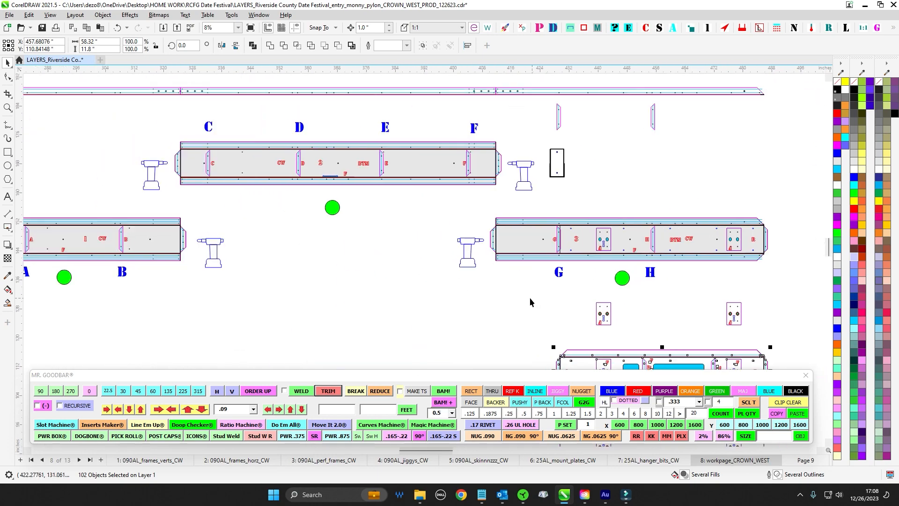
scroll(525, 303, "down", 1)
left_click(416, 289)
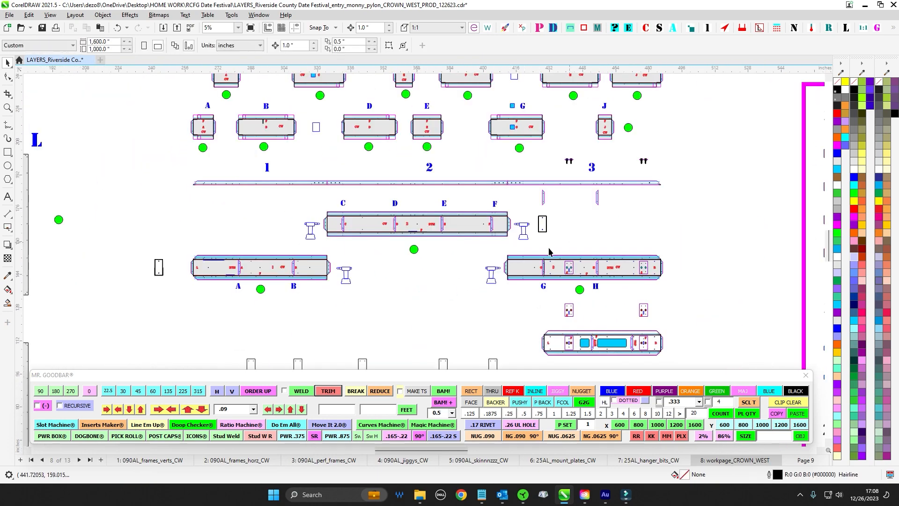
left_click_drag(278, 230, 260, 353)
left_click_drag(483, 163, 532, 362)
scroll(189, 204, "up", 5)
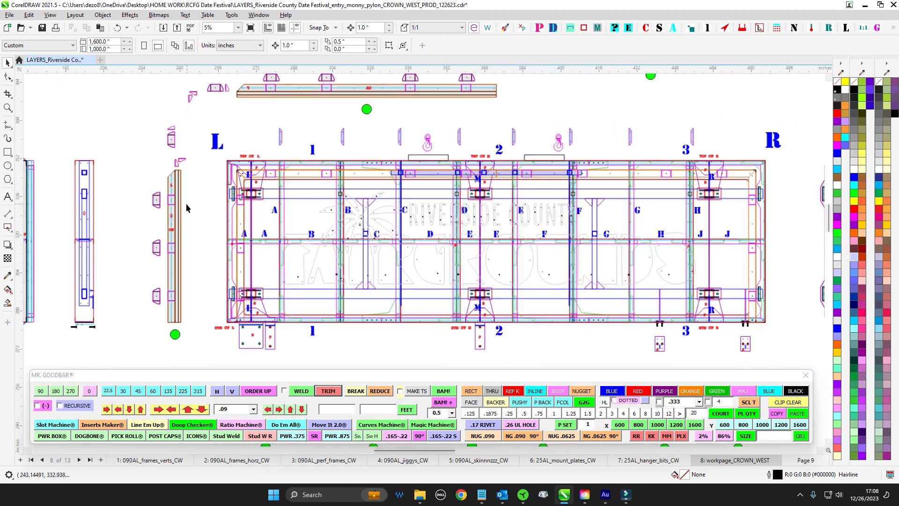
scroll(227, 170, "down", 4)
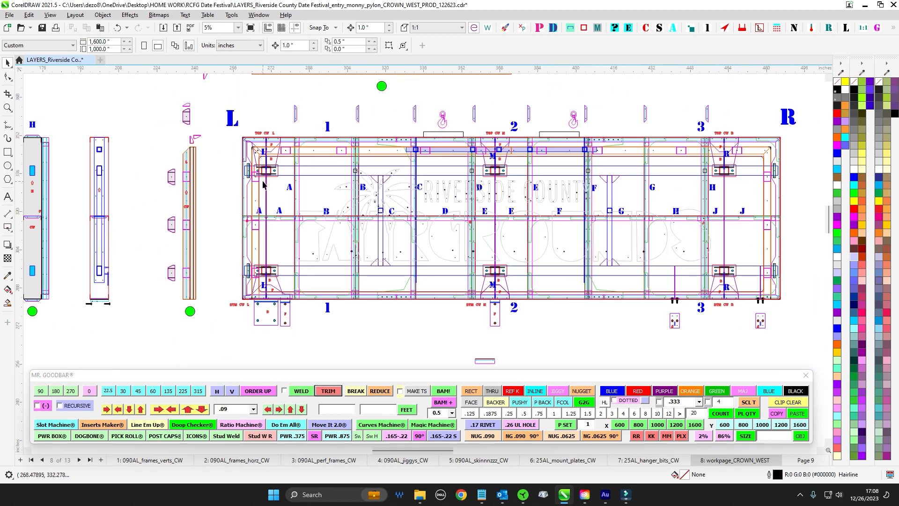
Step: Examine the Crown West vertical frames L and A to H and the small tube pieces above them
left_click_drag(197, 146, 327, 197)
scroll(324, 197, "down", 2)
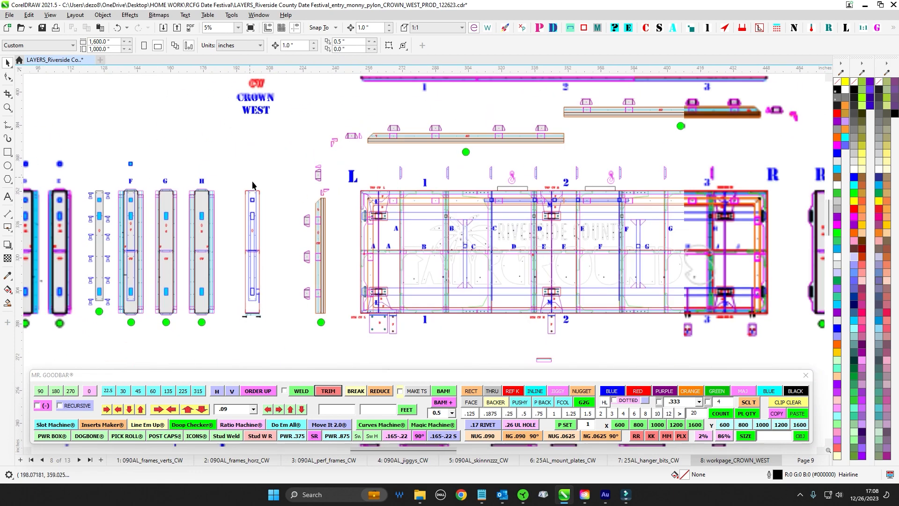
scroll(253, 184, "up", 1)
left_click_drag(260, 171, 347, 153)
left_click_drag(260, 155, 490, 145)
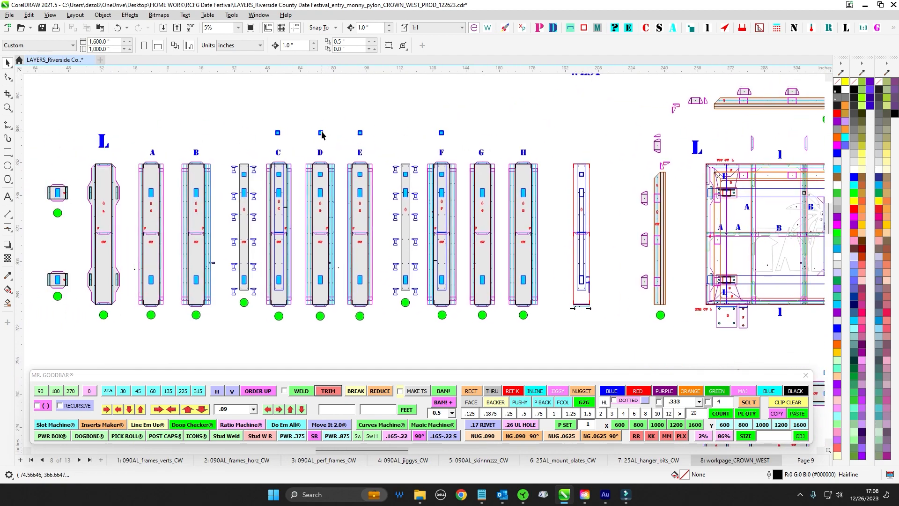
left_click_drag(139, 145, 207, 136)
scroll(206, 137, "up", 1)
scroll(161, 181, "up", 3)
scroll(146, 159, "down", 8)
Step: Review the Crown West skin panels and the assembled west side with its crown, trims and main vertical
left_click_drag(273, 282, 169, 205)
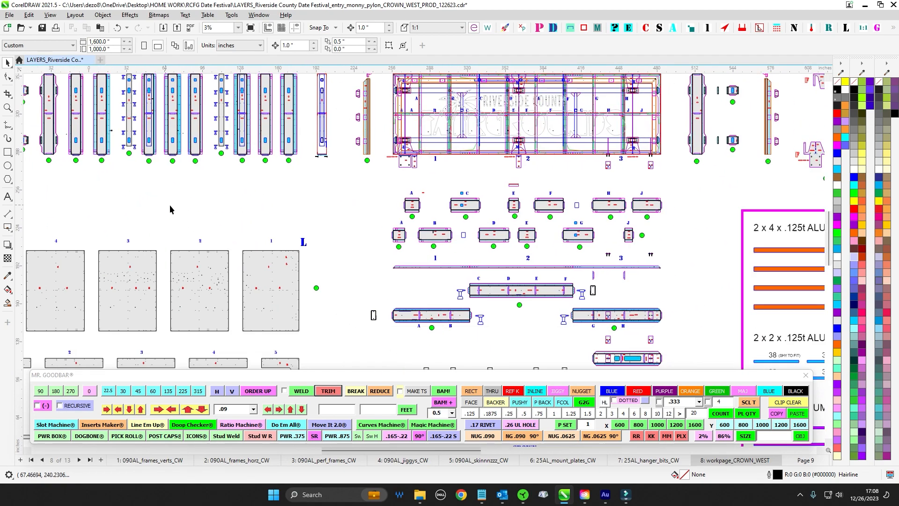
scroll(169, 204, "down", 1)
left_click_drag(291, 332, 320, 164)
left_click_drag(377, 271, 385, 199)
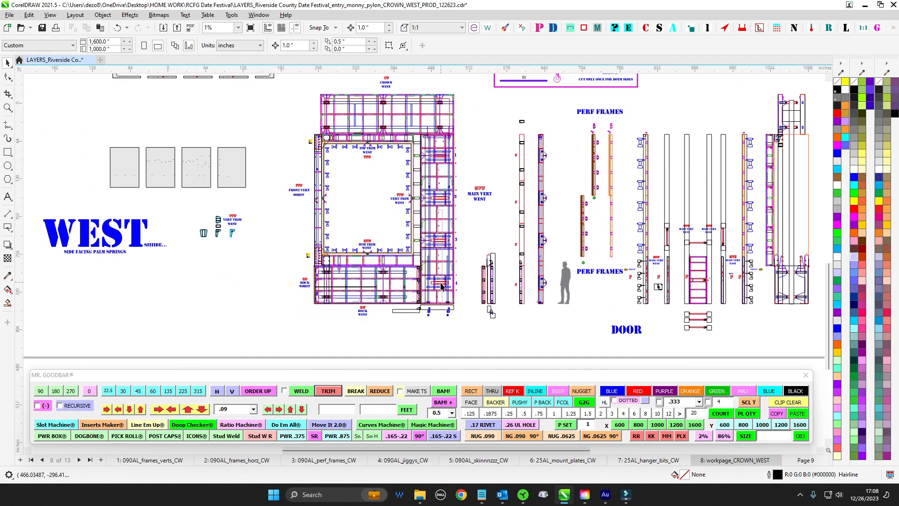
scroll(442, 284, "up", 2)
left_click_drag(260, 114, 528, 145)
left_click(520, 184)
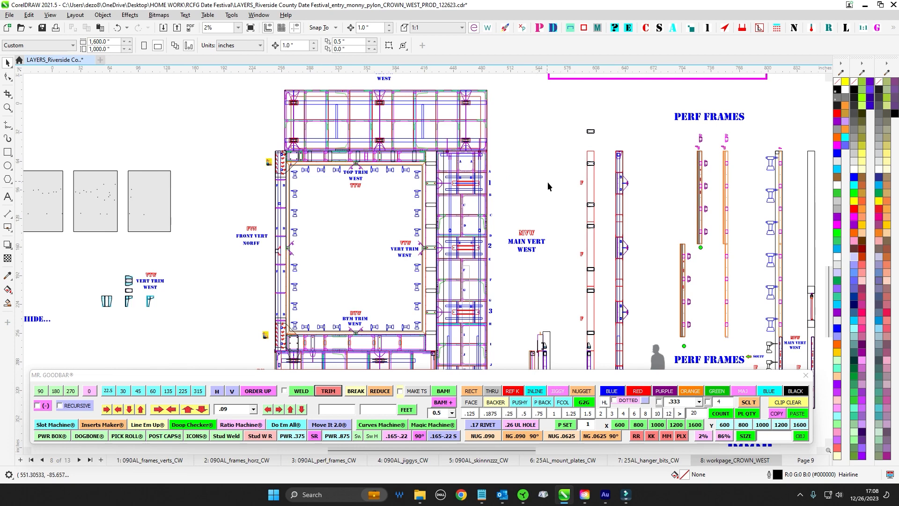
Step: Select the Top Trim West assembly directly beneath the Crown West section
left_click_drag(548, 187, 524, 158)
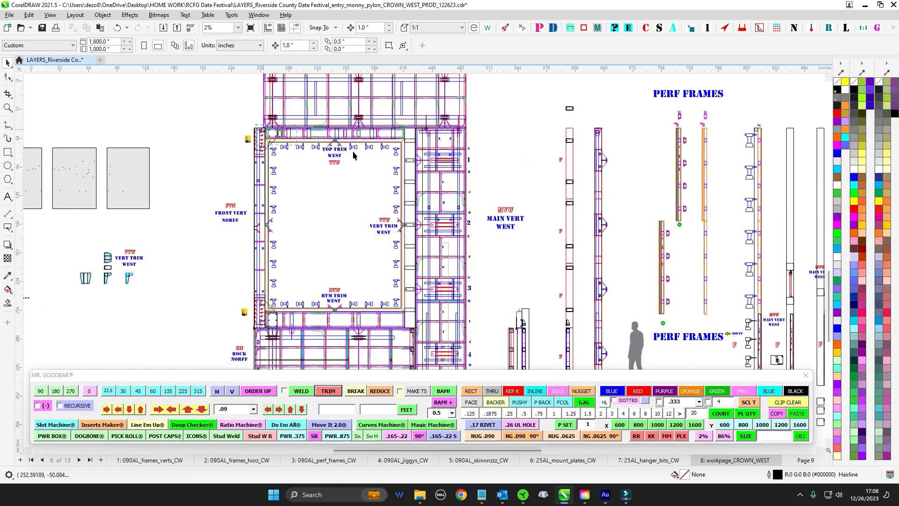
left_click_drag(353, 150, 427, 150)
scroll(351, 150, "up", 1)
scroll(400, 255, "down", 1)
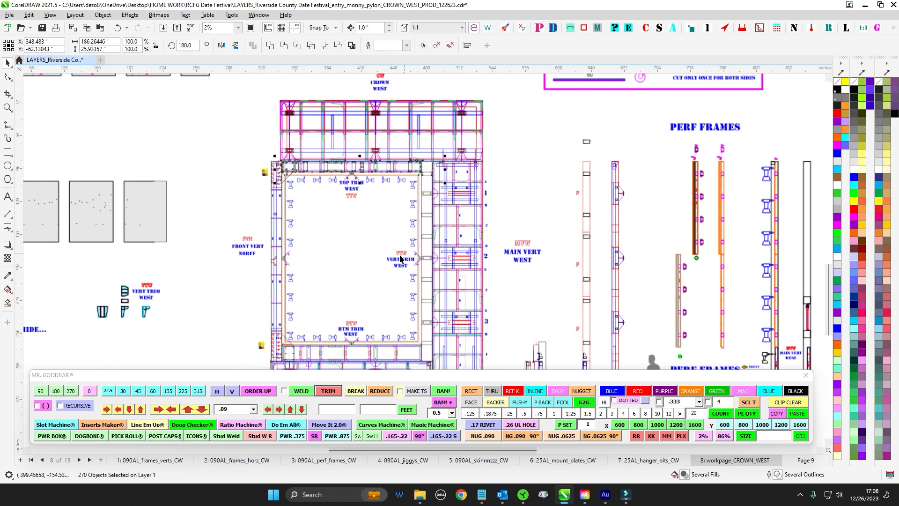
Step: Examine the Vert Trim West, BTM Trim West and Rock West assemblies, and clear the selection
left_click_drag(400, 255, 401, 208)
scroll(368, 258, "up", 4)
left_click_drag(367, 256, 351, 213)
scroll(402, 256, "up", 1)
scroll(352, 212, "down", 2)
left_click_drag(287, 245, 335, 207)
scroll(331, 237, "up", 2)
scroll(365, 169, "down", 2)
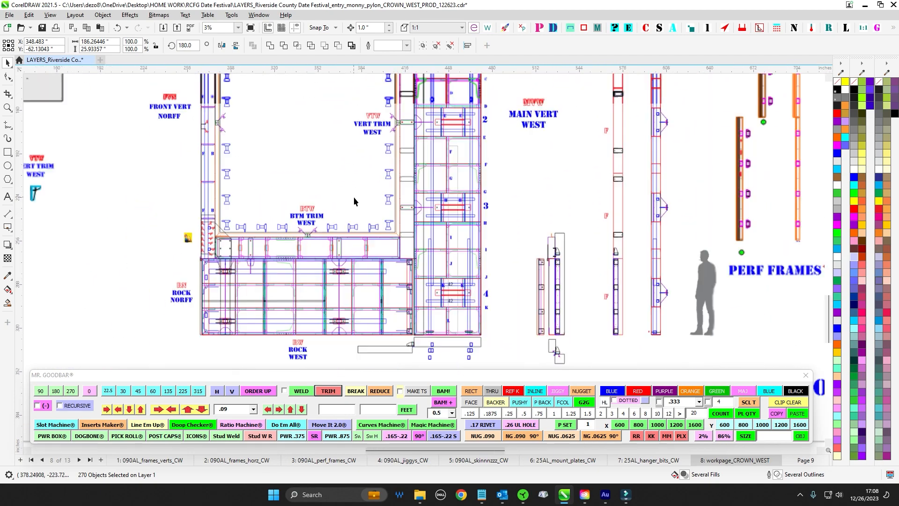
scroll(353, 196, "up", 1)
left_click(285, 194)
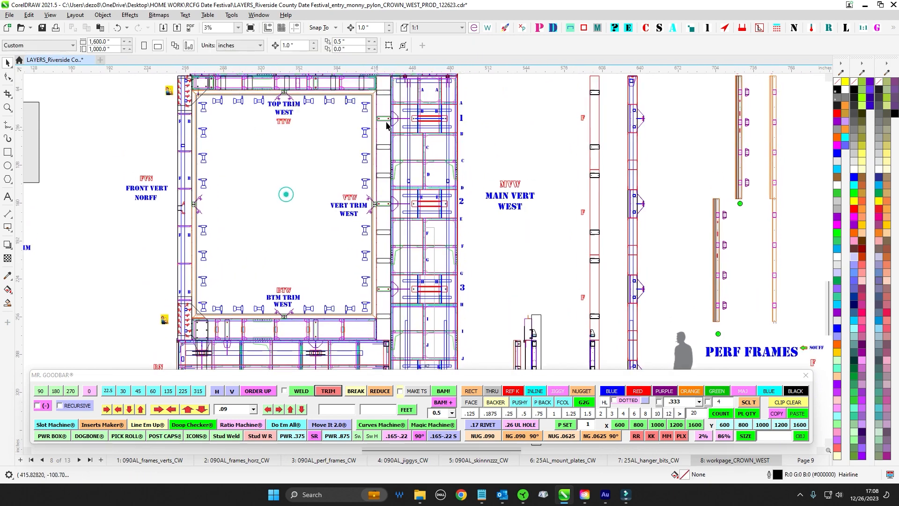
Step: Examine the connections between Vert Trim West and Main Vert West, plus the perf frames and door parts
left_click_drag(325, 189, 341, 261)
scroll(216, 158, "up", 4)
scroll(488, 148, "down", 4)
left_click_drag(435, 185, 418, 143)
scroll(365, 181, "down", 1)
left_click(417, 141)
left_click_drag(413, 233, 381, 196)
left_click_drag(491, 339, 408, 308)
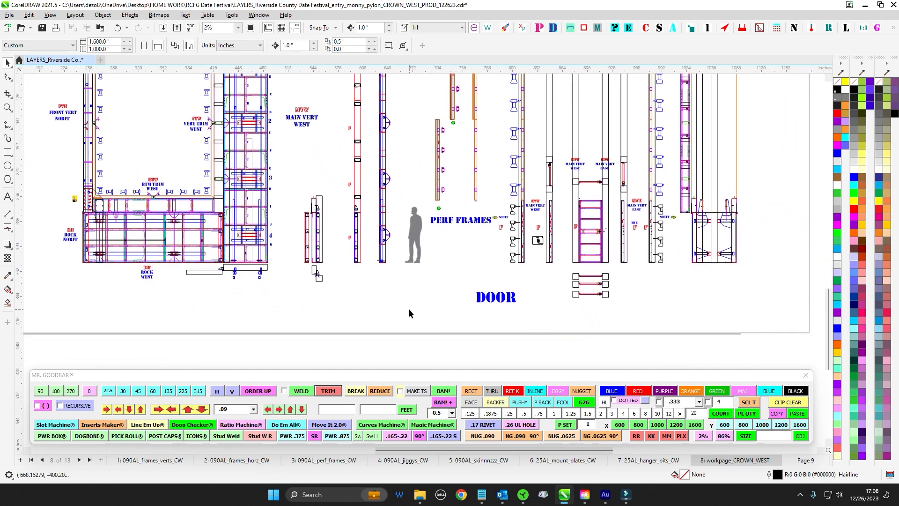
left_click_drag(442, 261, 472, 325)
left_click_drag(464, 175, 414, 322)
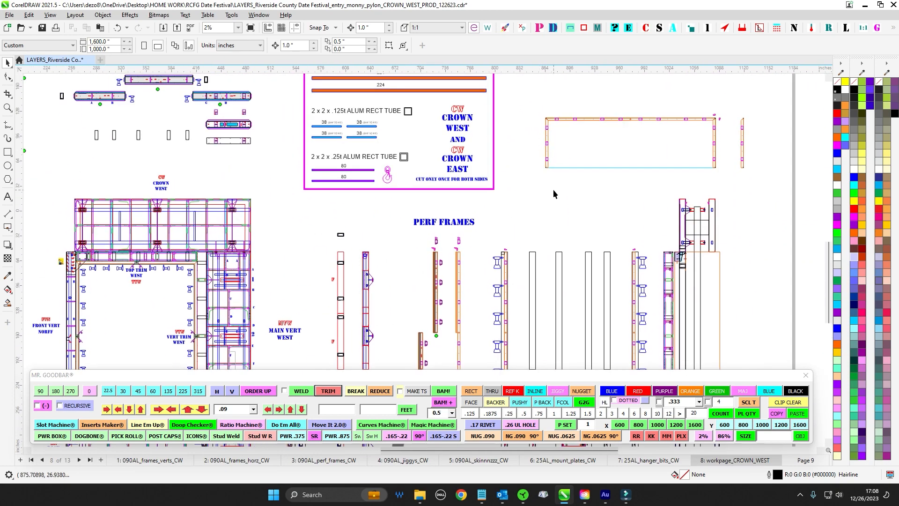
Step: Survey the Crown West parts, from the hanger brackets and front layout to the vertical frames and Fairgrounds logo panel
left_click_drag(553, 189, 564, 221)
left_click_drag(526, 115, 564, 221)
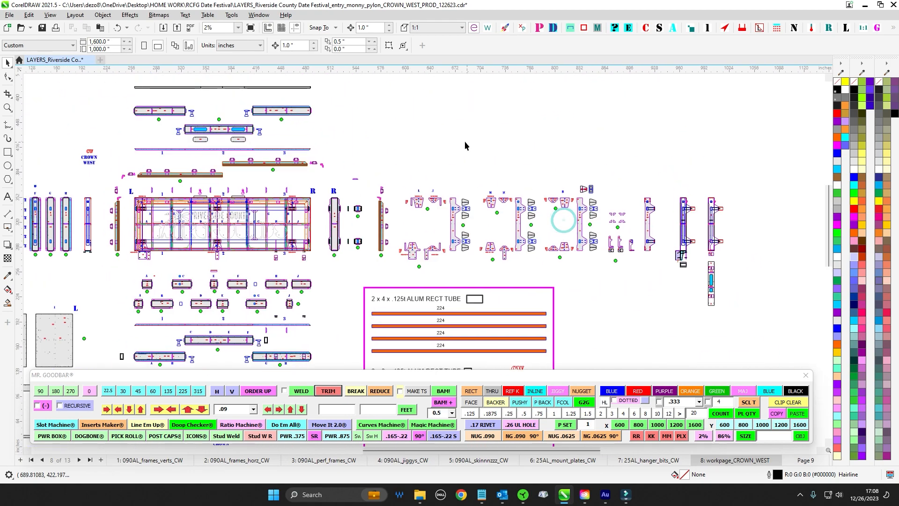
left_click_drag(436, 137, 550, 136)
left_click_drag(436, 118, 554, 138)
scroll(269, 128, "up", 1)
left_click_drag(270, 128, 547, 144)
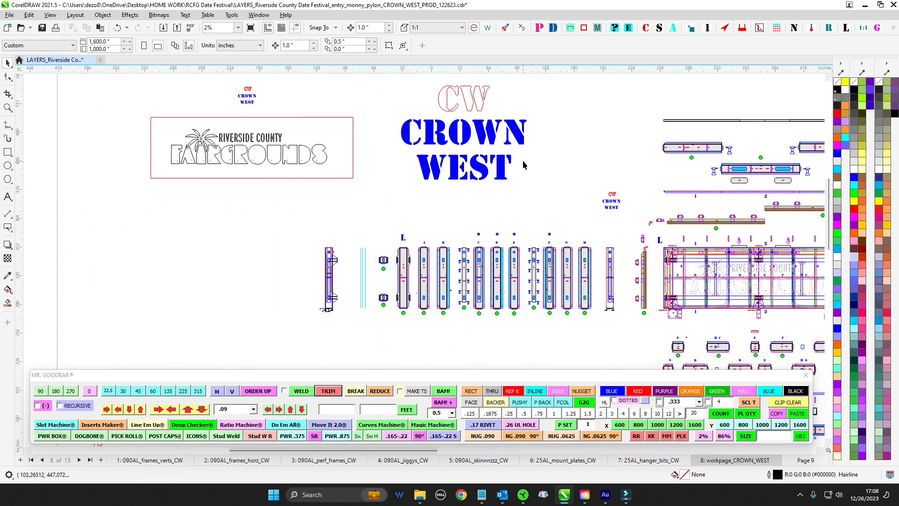
left_click_drag(553, 193, 465, 134)
left_click_drag(522, 135, 280, 100)
scroll(490, 141, "up", 2)
scroll(499, 127, "down", 2)
left_click_drag(569, 103, 512, 200)
left_click_drag(598, 195, 551, 108)
left_click_drag(475, 266, 630, 209)
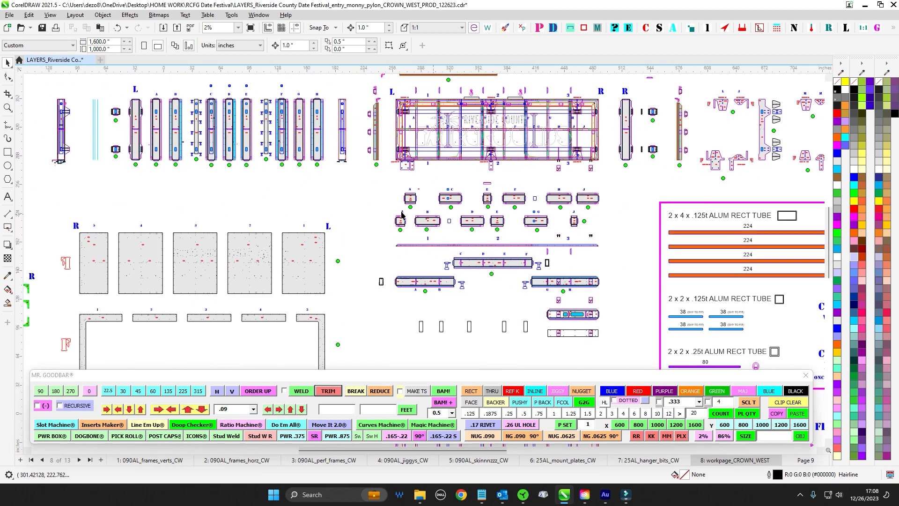
Step: Review the horizontal frames, the assembled Crown West elevation and the L, M and R mounting bracket parts
left_click_drag(356, 257, 384, 159)
left_click_drag(635, 323, 533, 170)
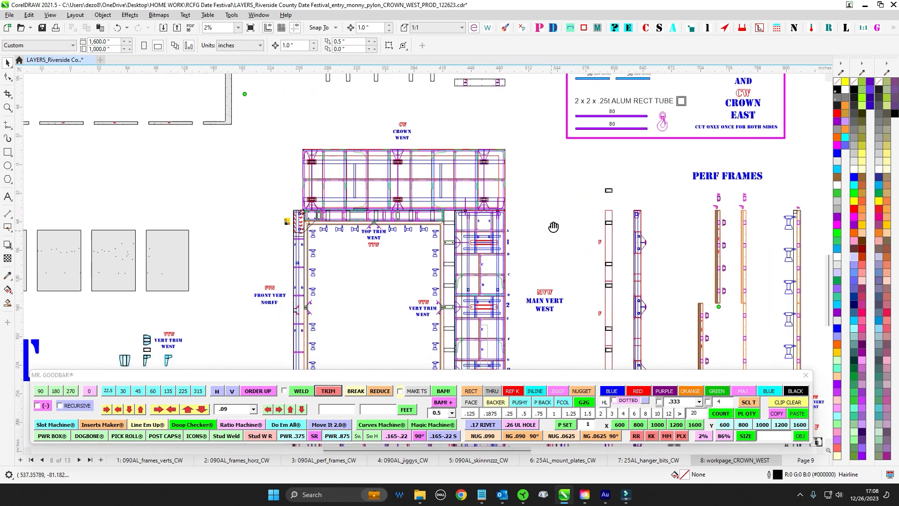
left_click_drag(554, 227, 588, 165)
left_click_drag(277, 165, 339, 240)
scroll(387, 135, "down", 1)
left_click_drag(548, 160, 522, 269)
scroll(730, 188, "up", 1)
left_click_drag(745, 206, 530, 314)
scroll(666, 170, "up", 1)
left_click_drag(424, 263, 552, 271)
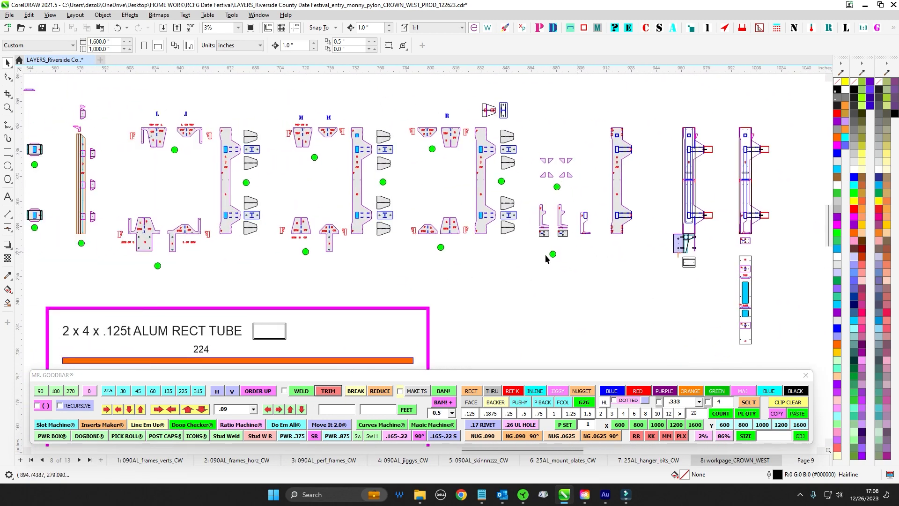
Step: Select the eight small triangular gussets beside the R mounting brackets
scroll(553, 154, "up", 1)
left_click_drag(577, 186, 580, 190)
scroll(455, 187, "down", 1)
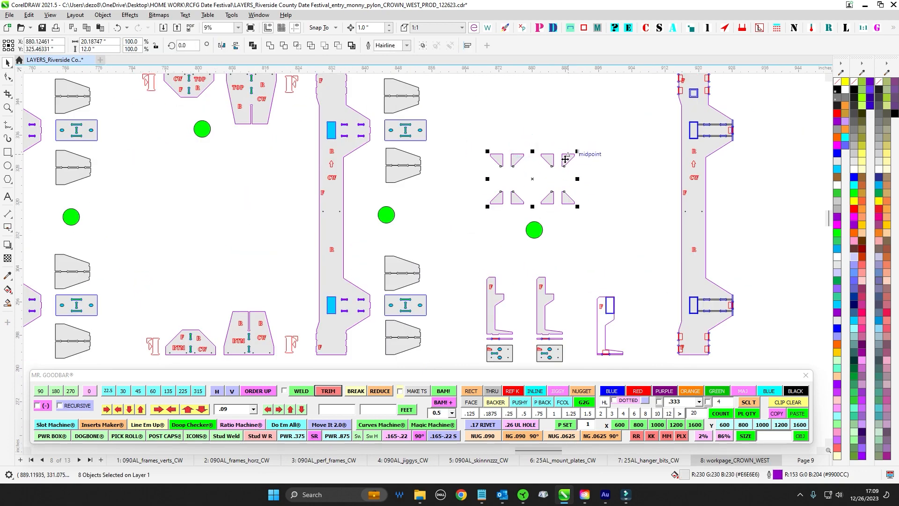
Step: Select the small blue square tube outline on the vertical brace next to frame G in the Crown West front layout
left_click_drag(94, 201, 547, 208)
scroll(206, 194, "up", 1)
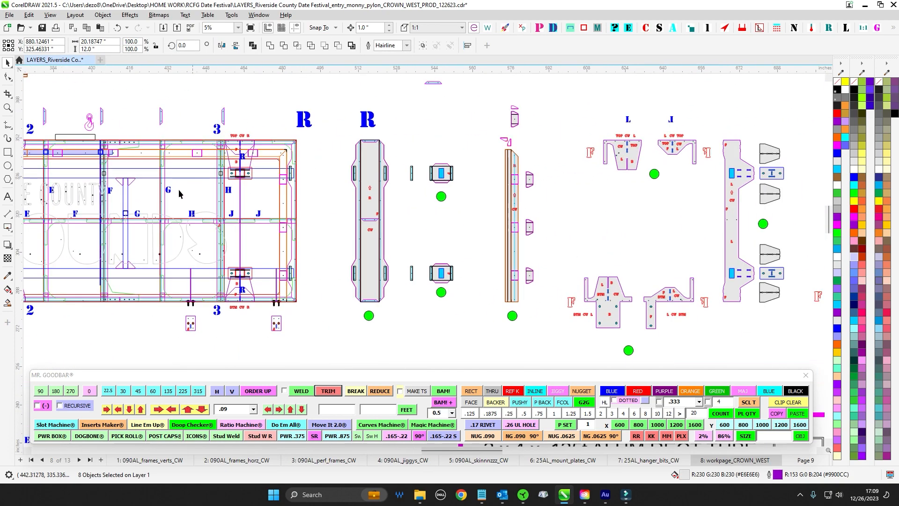
scroll(141, 194, "up", 1)
left_click_drag(154, 194, 284, 196)
scroll(281, 201, "up", 1)
left_click_drag(272, 234, 323, 203)
scroll(311, 203, "up", 1)
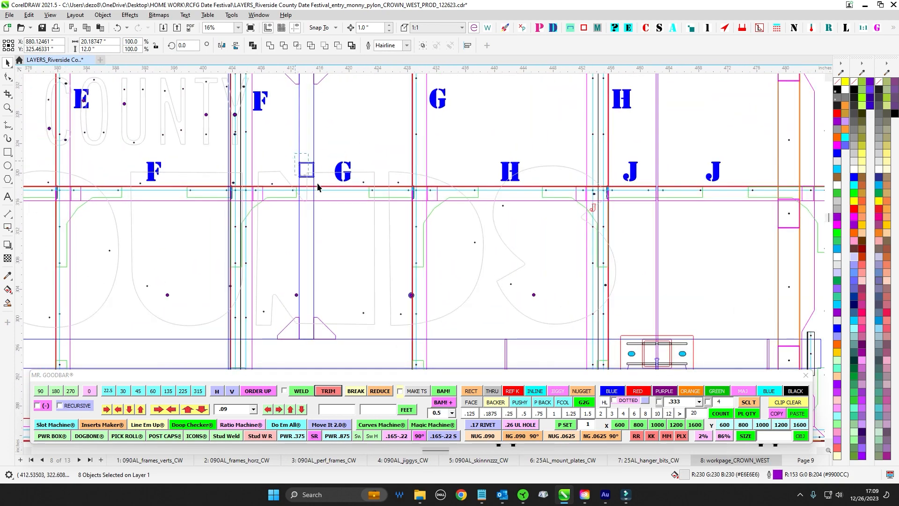
left_click_drag(295, 154, 319, 185)
Step: Compare the selected tube's location with the horizontal frame openings, and examine the gussets at the vertical brace ends
scroll(297, 289, "down", 4)
left_click_drag(352, 335, 406, 123)
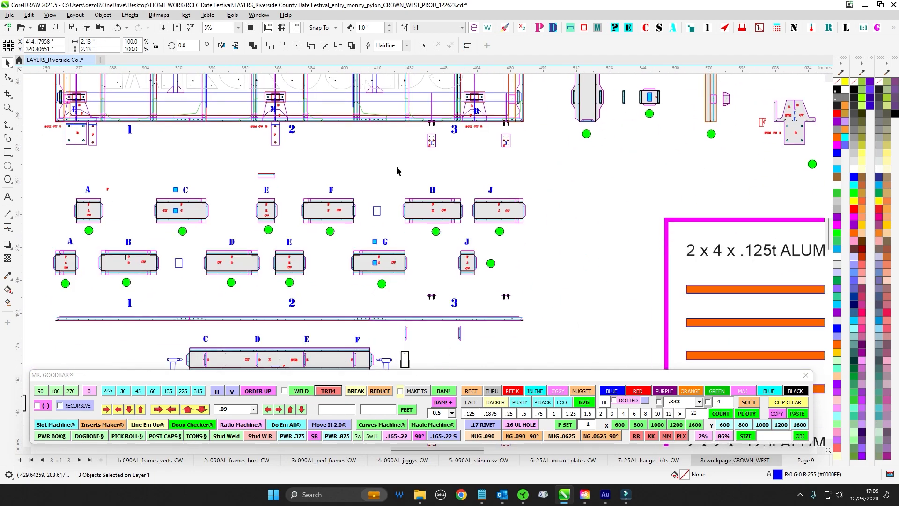
left_click_drag(378, 259, 397, 300)
scroll(392, 112, "up", 7)
scroll(389, 144, "down", 2)
scroll(401, 85, "down", 1)
left_click_drag(391, 137, 389, 328)
scroll(379, 204, "up", 5)
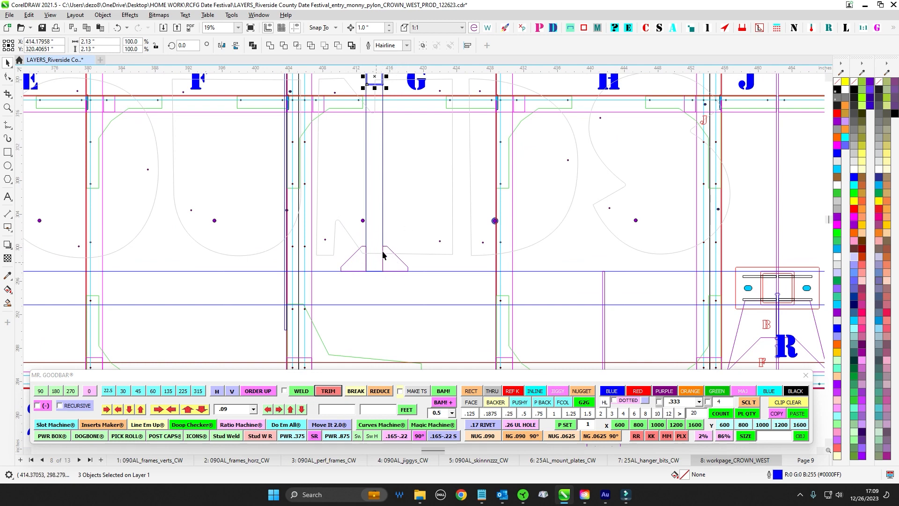
scroll(403, 235, "down", 3)
left_click_drag(402, 113, 539, 181)
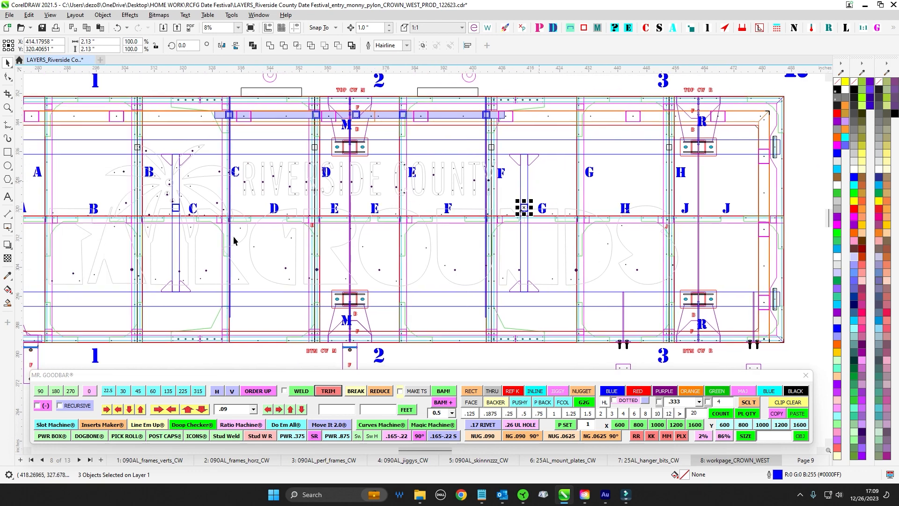
Step: View the full Crown West front layout and clear the tube selection
scroll(419, 180, "down", 1)
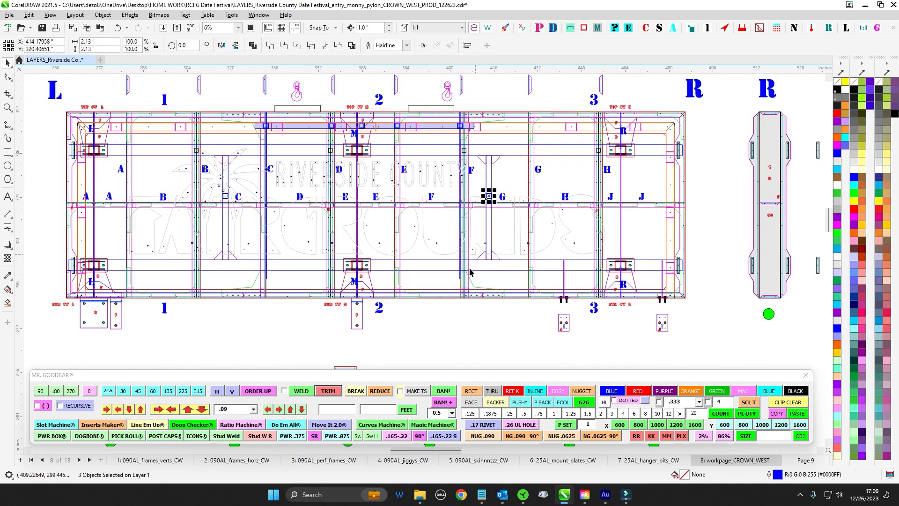
left_click_drag(429, 325, 481, 304)
scroll(408, 286, "down", 1)
left_click(413, 285)
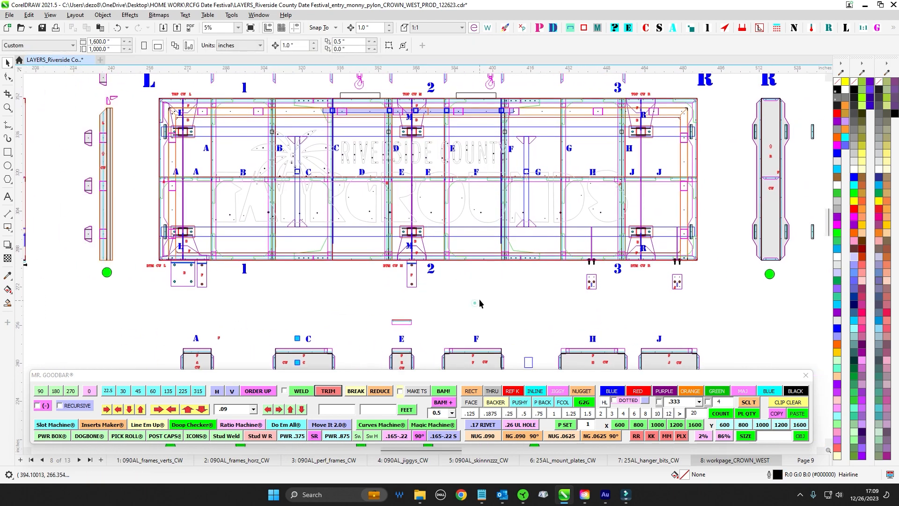
Step: Review the Crown West front layout, the R end frame and the mounting brackets beside it
scroll(476, 303, "down", 1)
left_click_drag(499, 143, 486, 171)
scroll(496, 158, "up", 1)
scroll(498, 156, "down", 3)
left_click_drag(538, 155, 417, 173)
scroll(578, 210, "up", 4)
left_click_drag(597, 276, 554, 189)
scroll(553, 190, "up", 1)
scroll(552, 190, "down", 2)
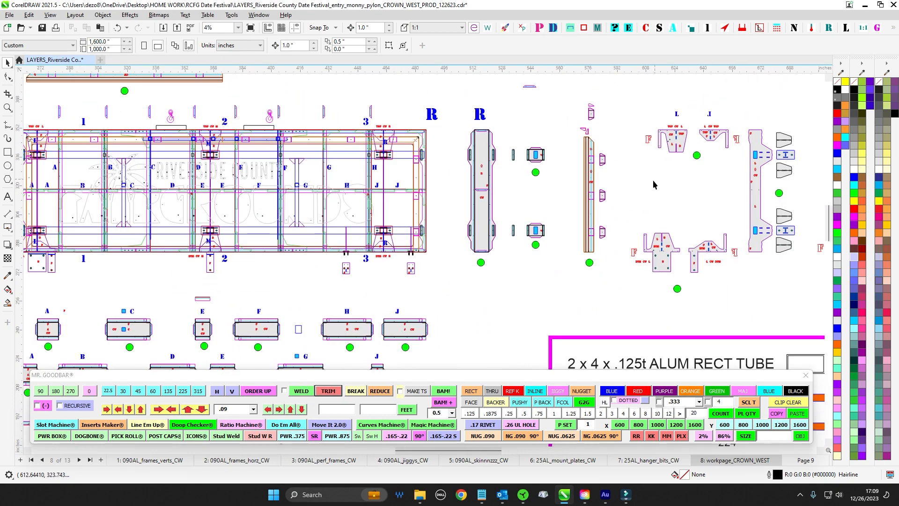
left_click_drag(635, 103, 544, 103)
left_click_drag(349, 119, 566, 194)
scroll(457, 135, "down", 2)
mouse_move(599, 170)
left_mouse_down()
mouse_move(590, 190)
mouse_move(600, 156)
left_mouse_up()
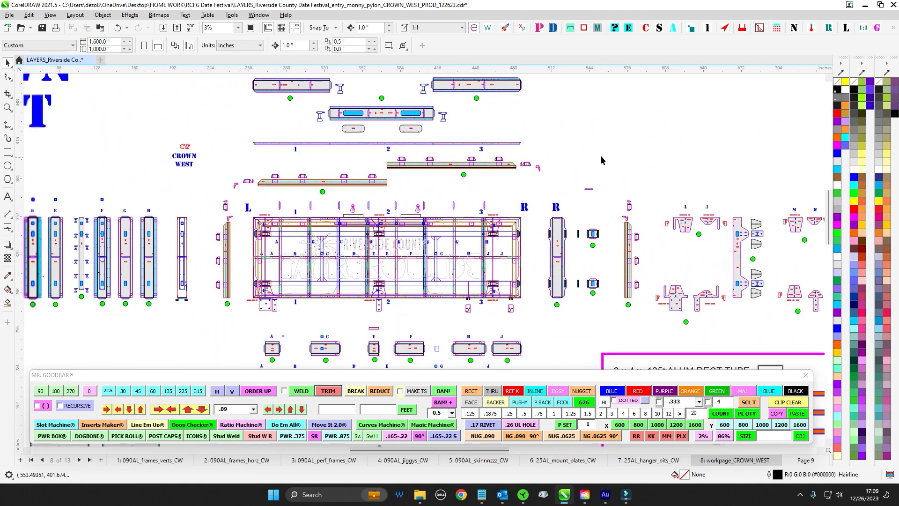
Step: Review the vertical frames, the rectangular tube cut list and the horizontal frames of sections 1 to 3
left_click_drag(142, 149, 309, 131)
scroll(304, 133, "up", 2)
left_click_drag(271, 162, 336, 128)
scroll(335, 128, "down", 1)
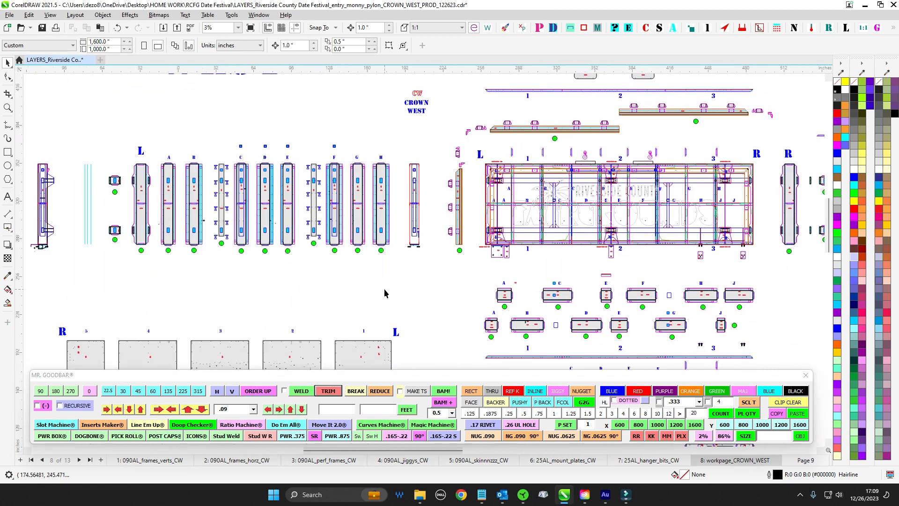
left_click_drag(392, 287, 235, 226)
scroll(395, 269, "down", 1)
left_click_drag(495, 307, 445, 238)
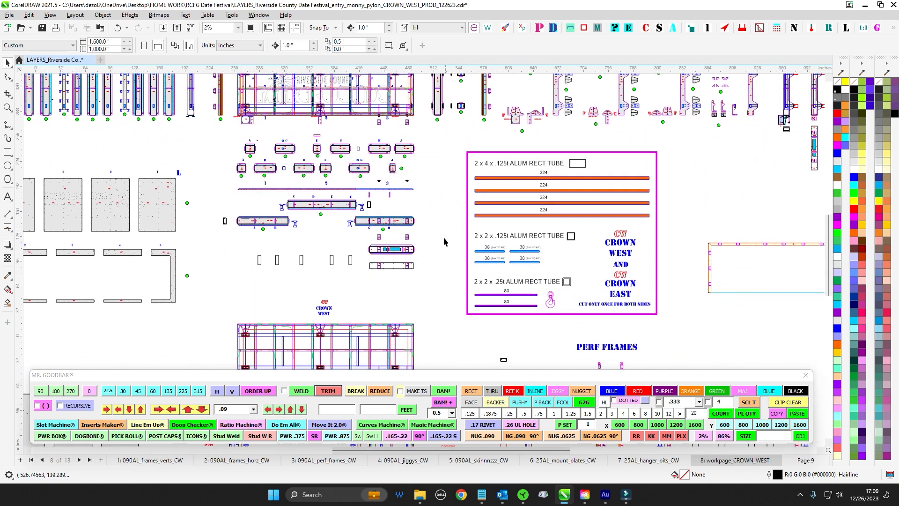
scroll(319, 211, "up", 1)
left_click_drag(308, 245, 295, 289)
scroll(295, 173, "up", 1)
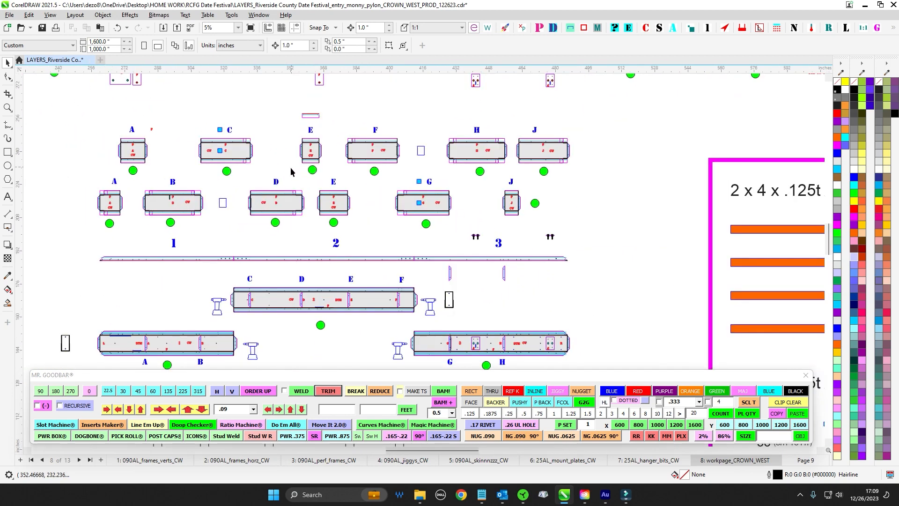
Step: View the whole Crown West work page, including its frames, skins, brackets and aluminum tube cut list
scroll(295, 173, "down", 2)
left_click_drag(443, 221, 421, 294)
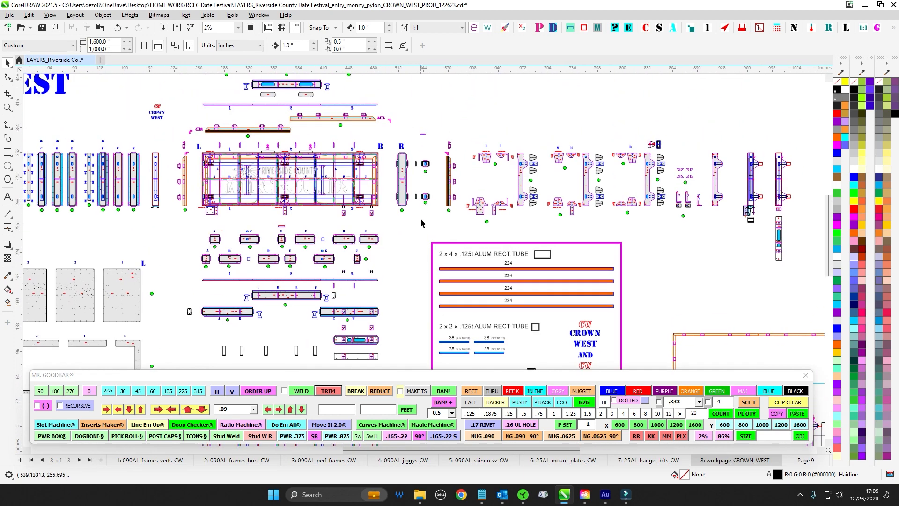
scroll(422, 227, "down", 1)
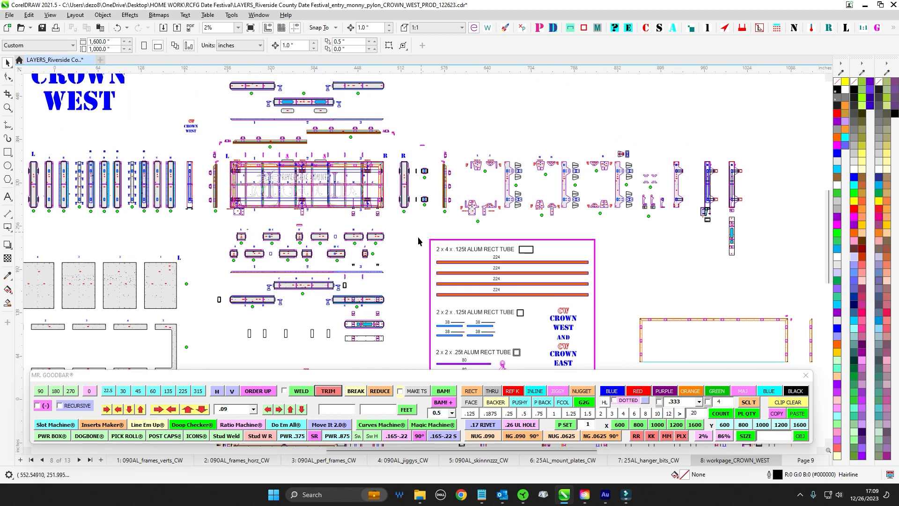
left_click_drag(419, 238, 501, 279)
scroll(514, 259, "down", 1)
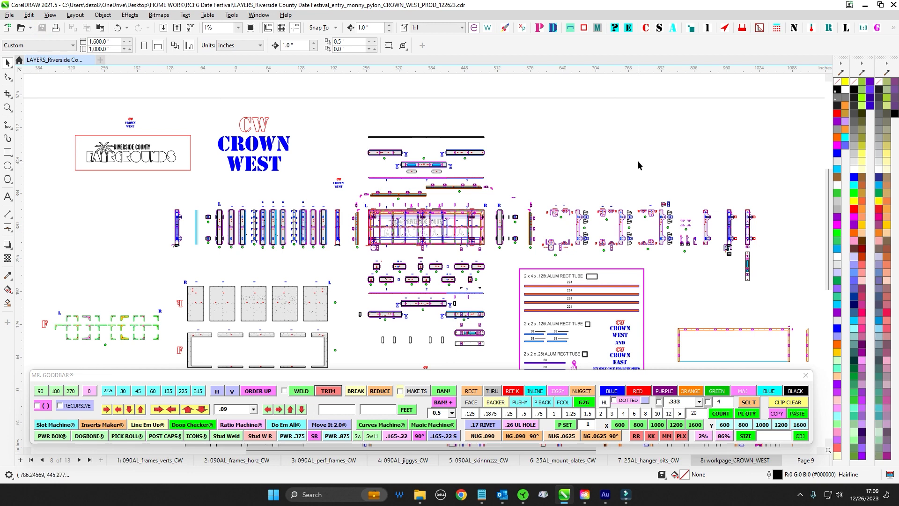
left_click_drag(579, 161, 549, 86)
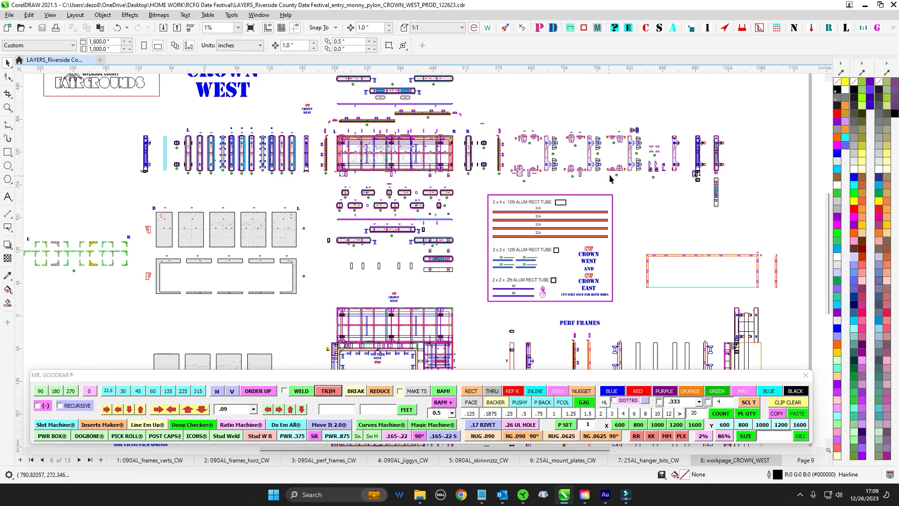
scroll(616, 189, "up", 1)
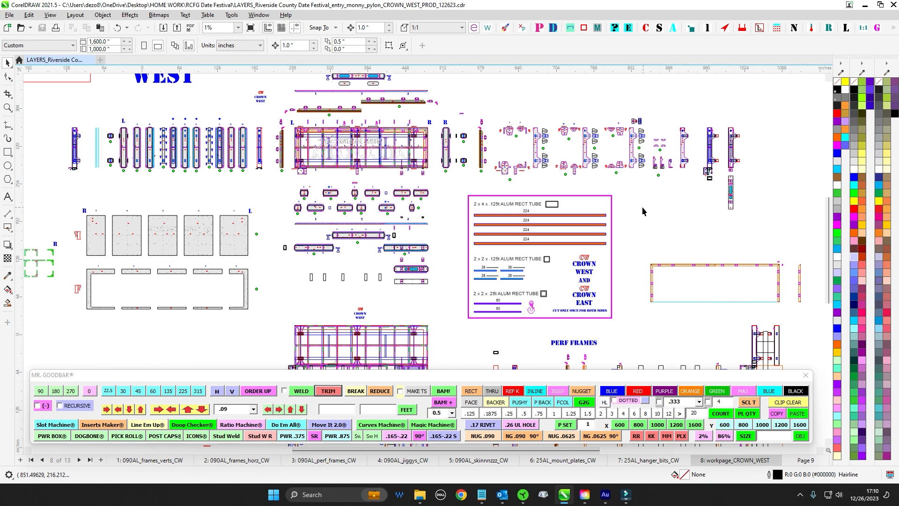
scroll(178, 136, "up", 1)
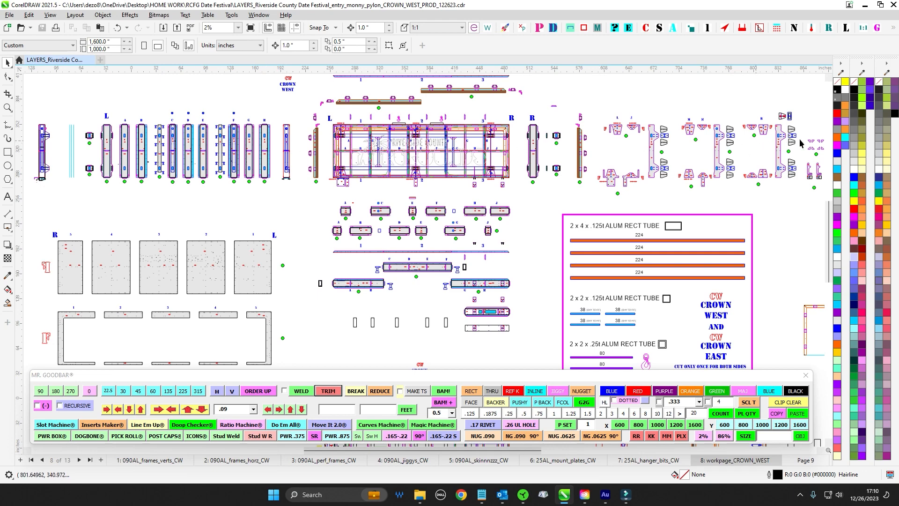
Step: Review the Crown West mounting brackets and aluminum tube cut list, together with the west-side assembly and perf frames below them
left_click_drag(600, 95, 407, 102)
scroll(409, 110, "up", 1)
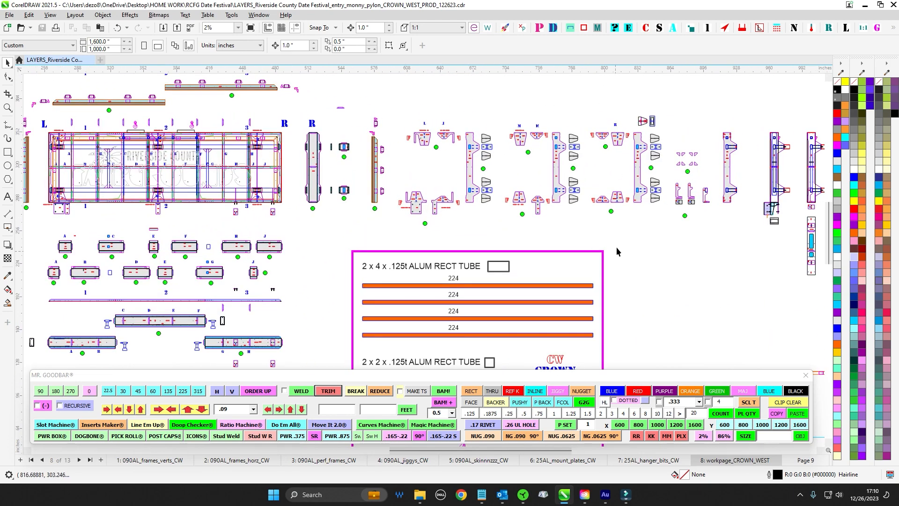
scroll(614, 241, "down", 3)
scroll(498, 197, "down", 2)
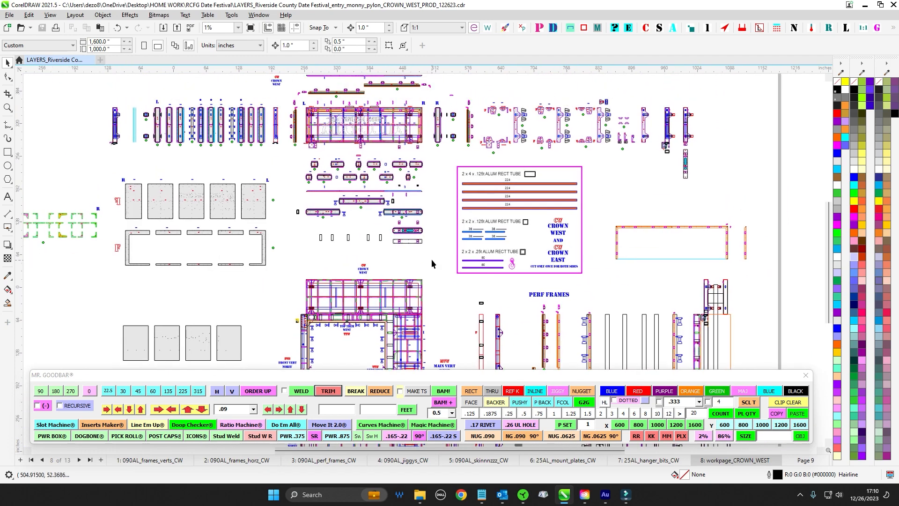
scroll(432, 259, "down", 2)
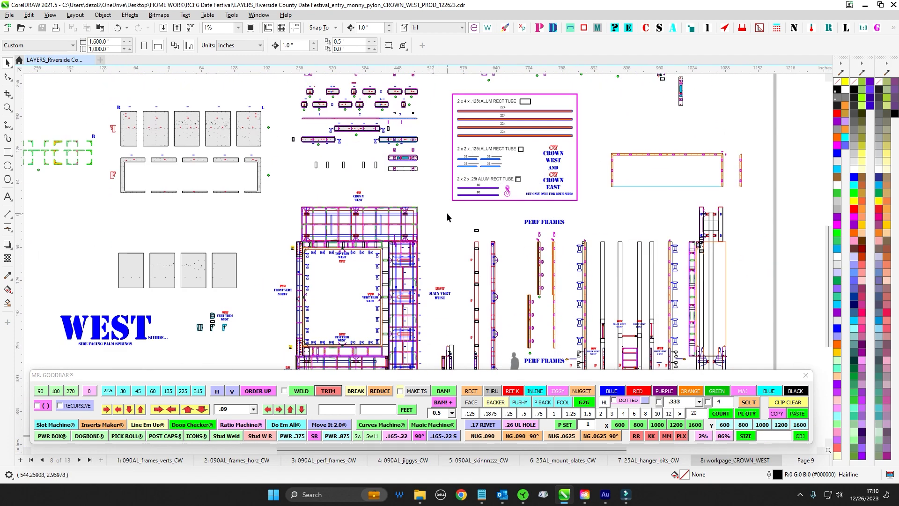
scroll(442, 223, "up", 2)
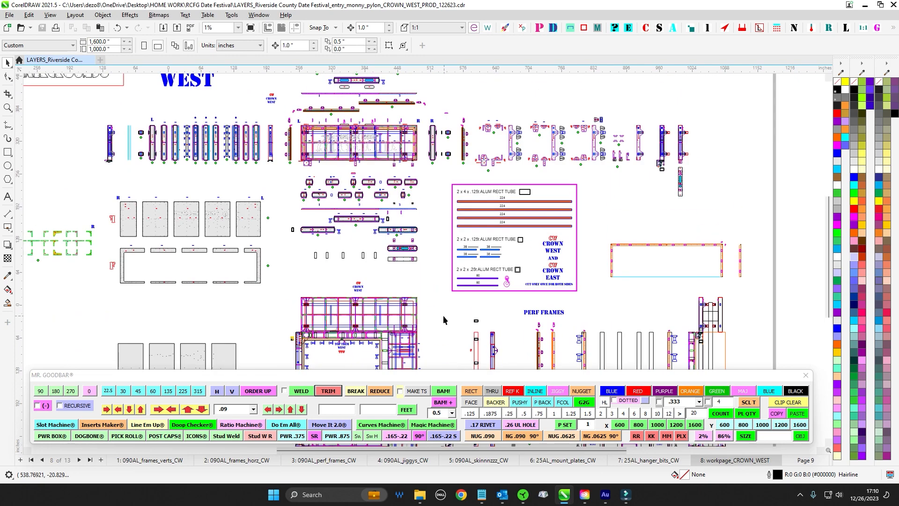
left_click_drag(430, 269, 457, 297)
left_click_drag(327, 282, 349, 273)
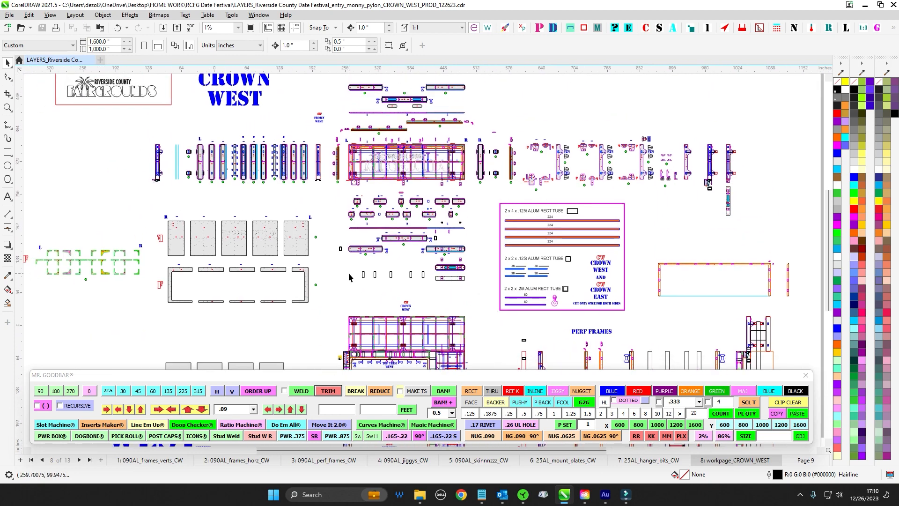
Step: Highlight the west-side assembly, perf frames and door parts below the Crown West layout by selecting them all, and clear the selection
scroll(453, 214, "down", 2)
left_click_drag(472, 253, 432, 144)
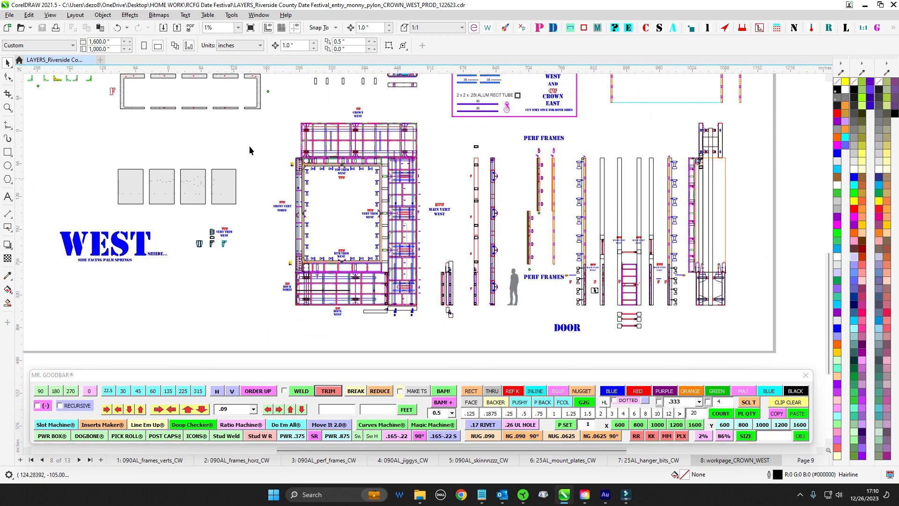
left_click_drag(250, 128, 778, 340)
scroll(571, 304, "up", 5)
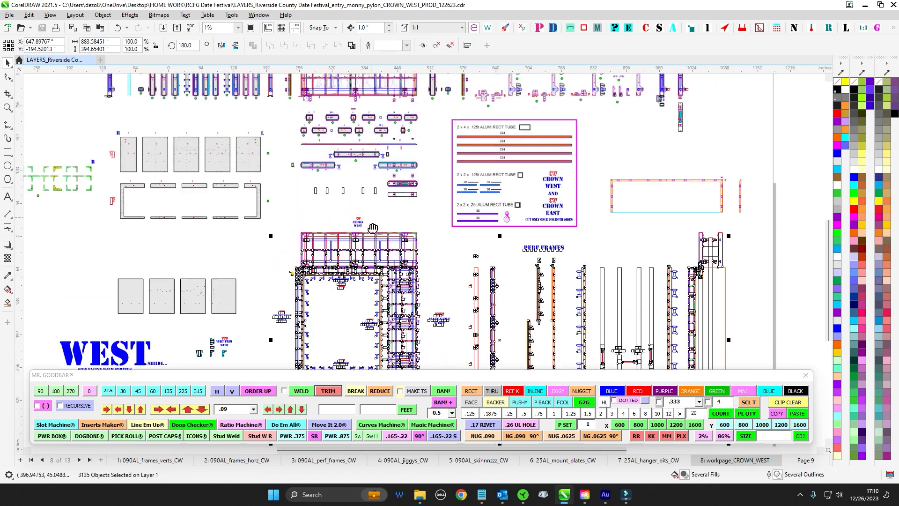
left_click(617, 259)
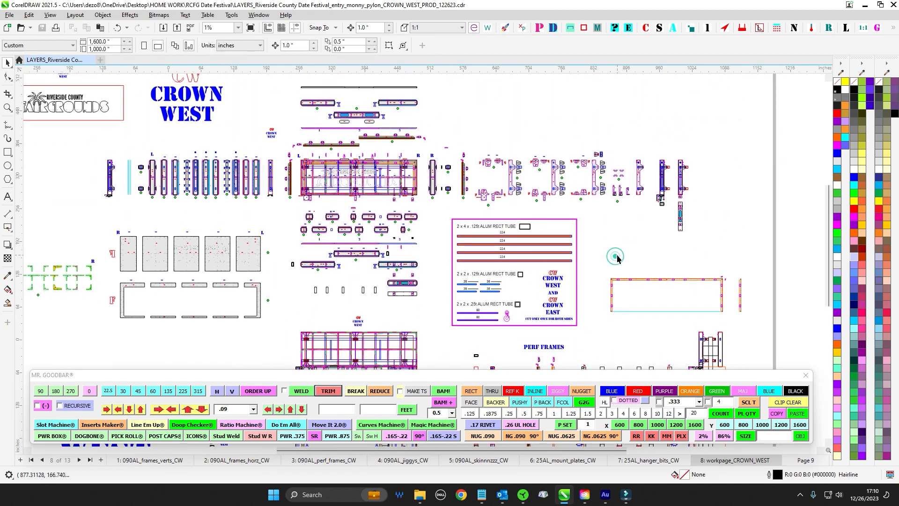
left_click_drag(571, 123, 558, 140)
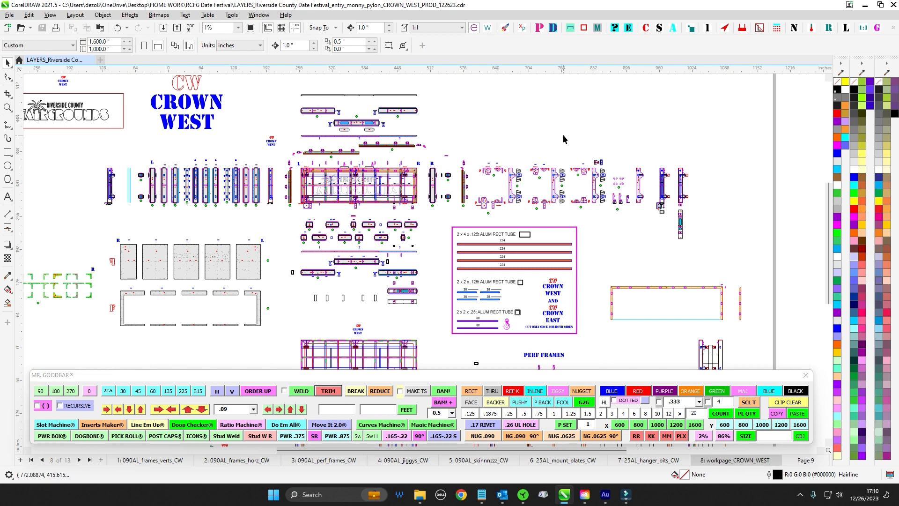
left_click_drag(558, 138, 537, 128)
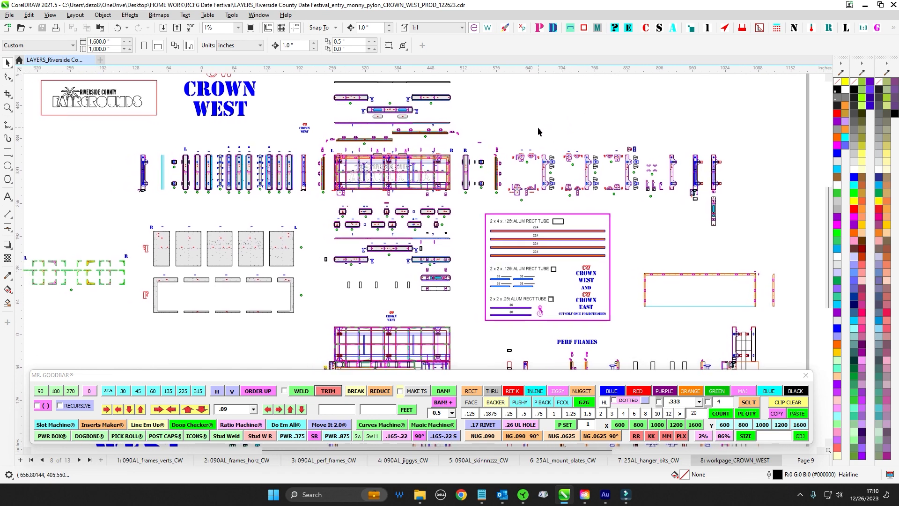